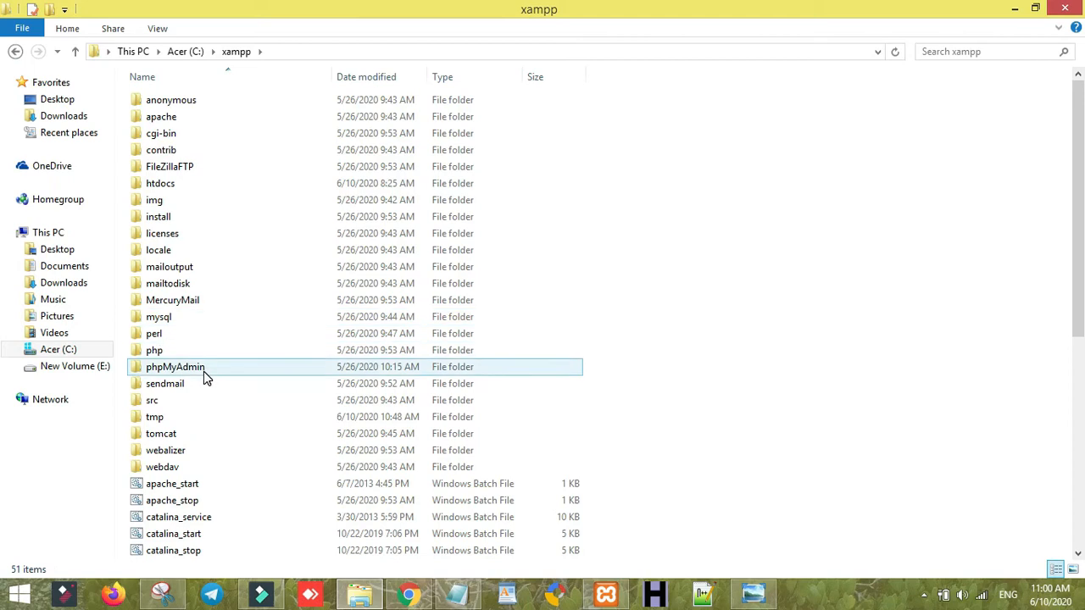
- Go from the Acer (C:) drive into the xampp folder and then htdocs
{"action": "left_click", "coordinate": [94, 356]}
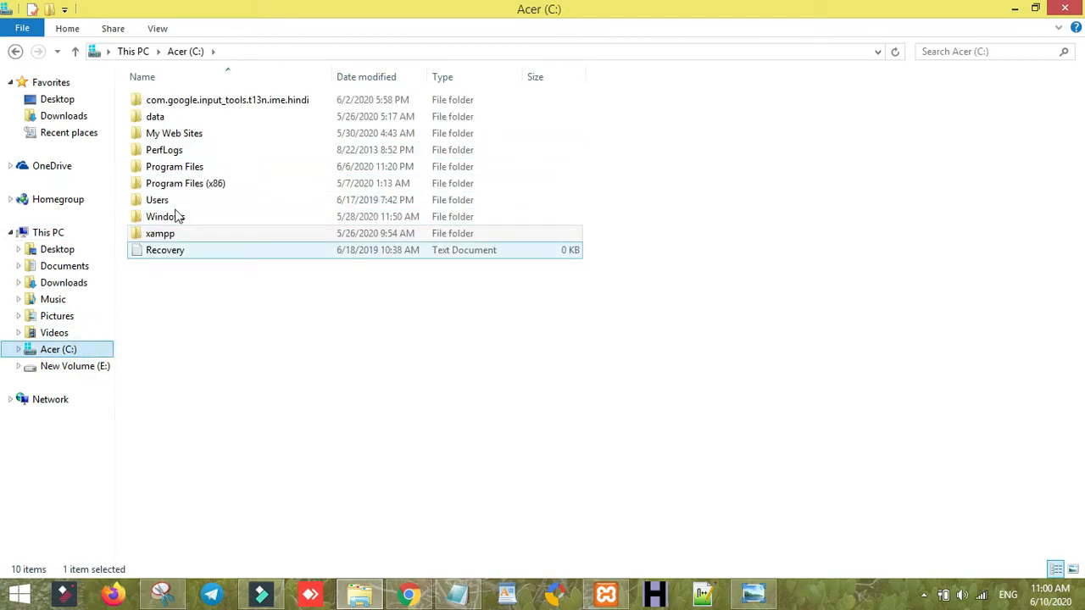
{"action": "double_click", "coordinate": [197, 238]}
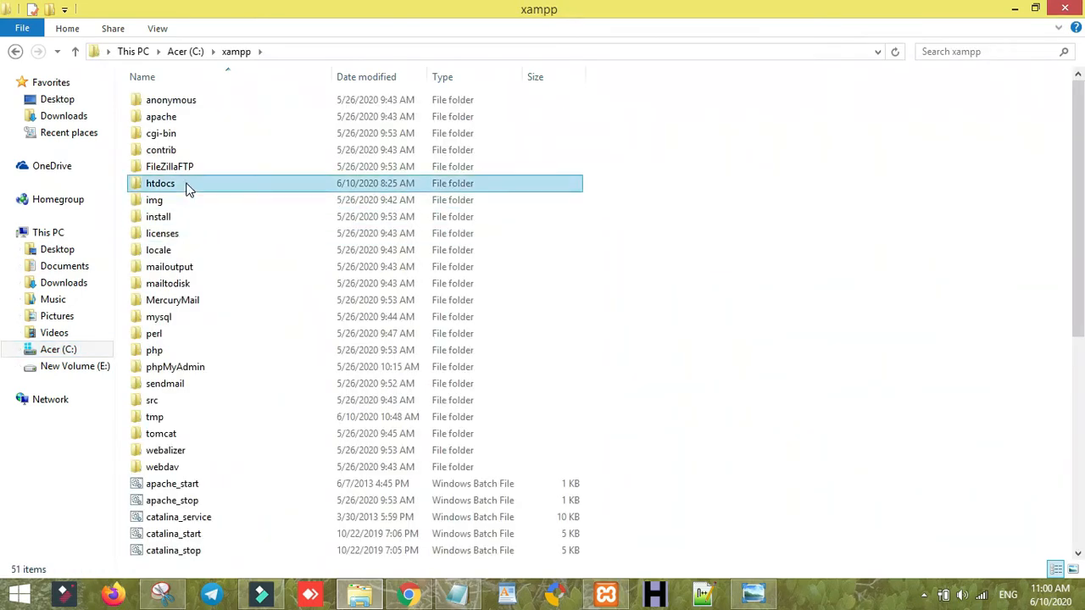
{"action": "double_click", "coordinate": [187, 184]}
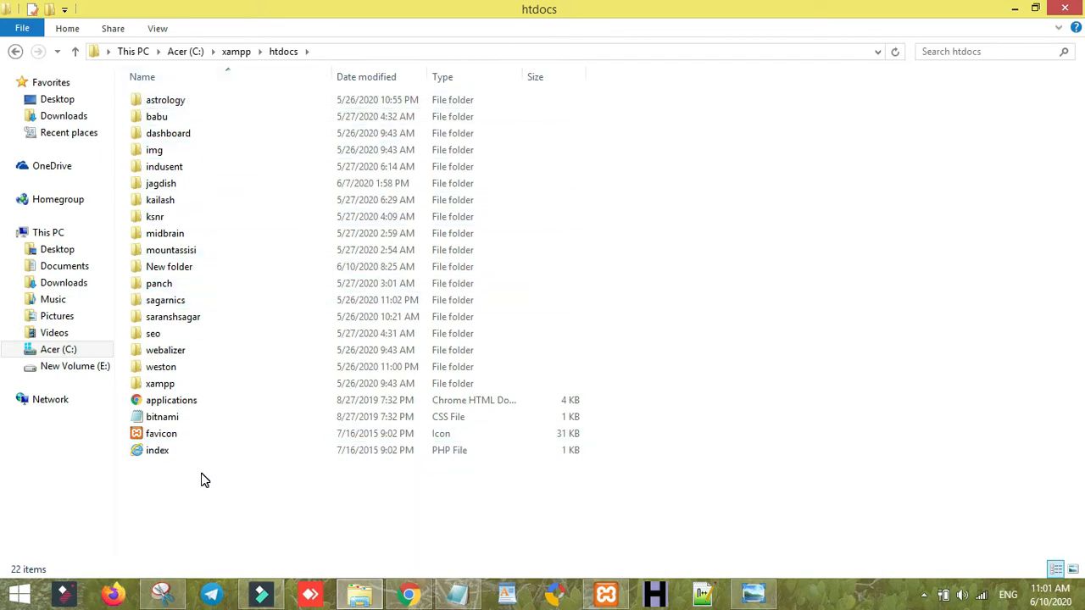
- Create a new folder named 'glitter' in htdocs, then go to Downloads
{"action": "right_click", "coordinate": [269, 445]}
{"action": "left_click", "coordinate": [269, 446]}
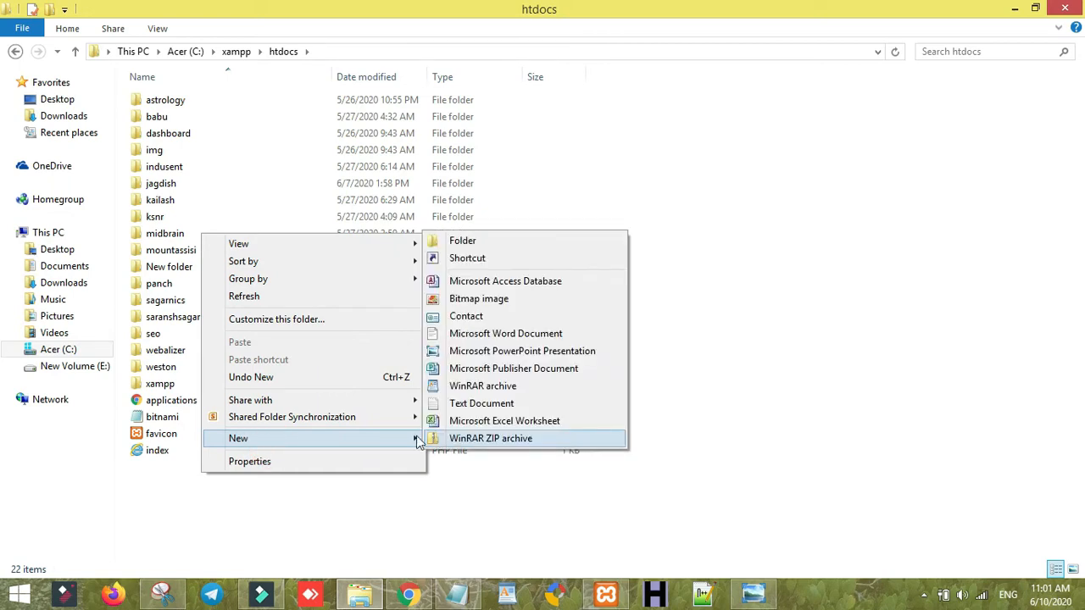
{"action": "left_click", "coordinate": [499, 241]}
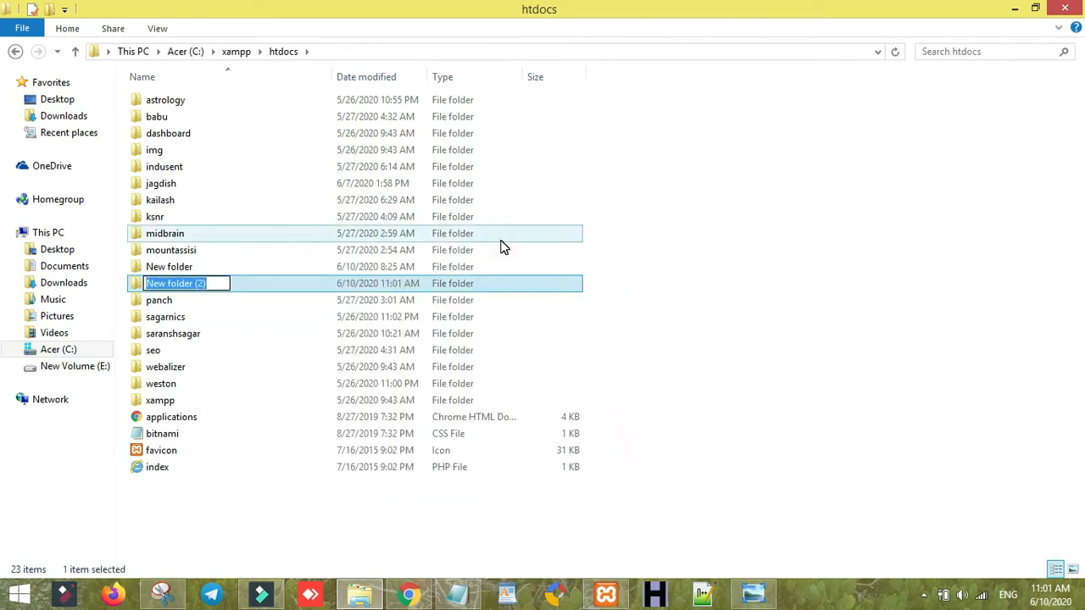
{"action": "type", "text": "GL"}
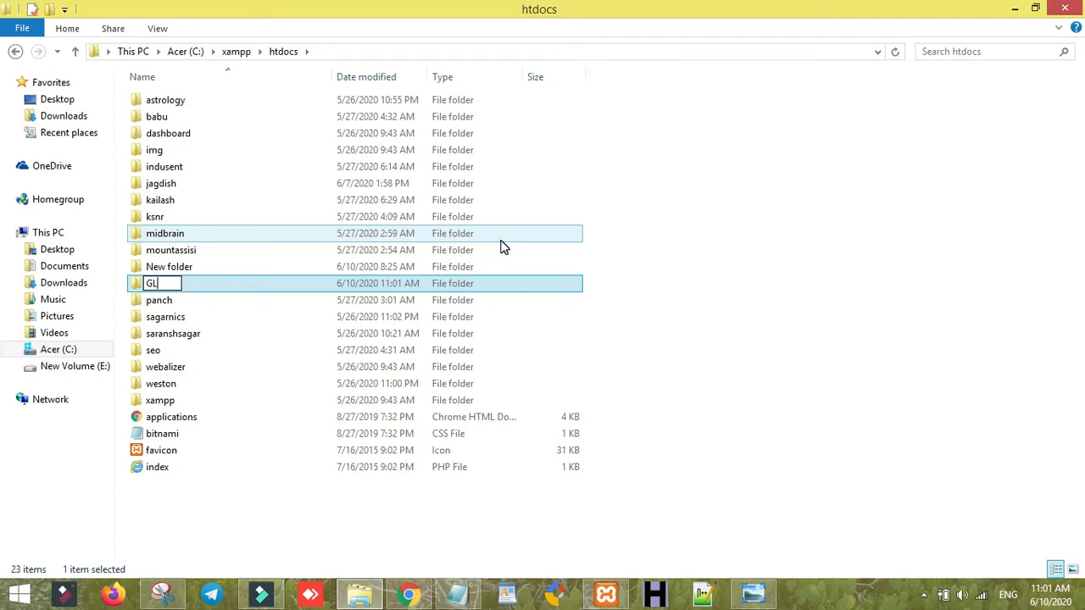
{"action": "type", "text": "ITTER"}
{"action": "key", "text": "ctrl+a"}
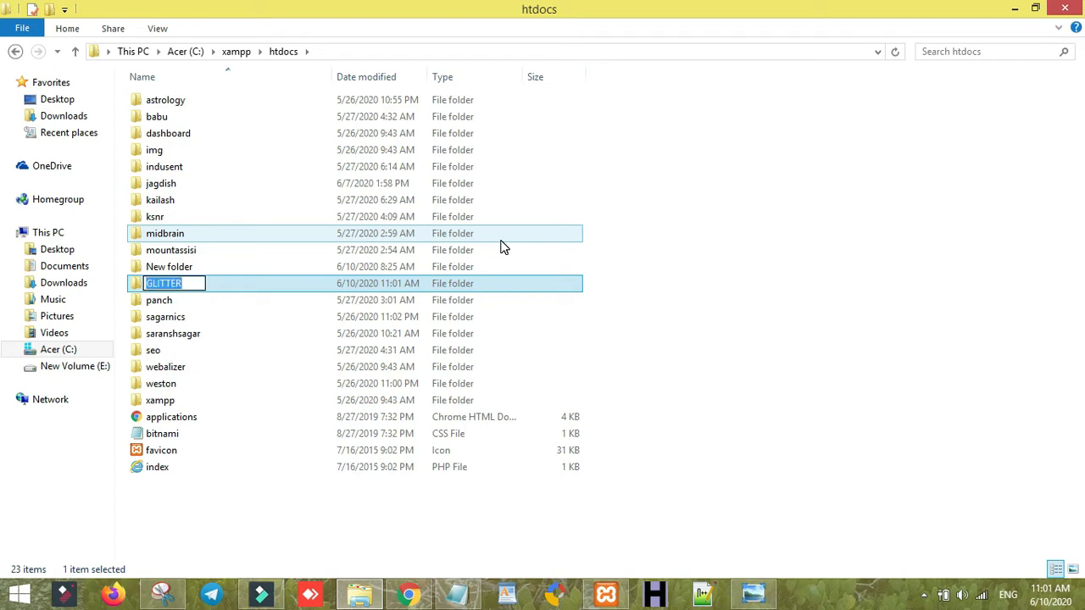
{"action": "type", "text": "glitter"}
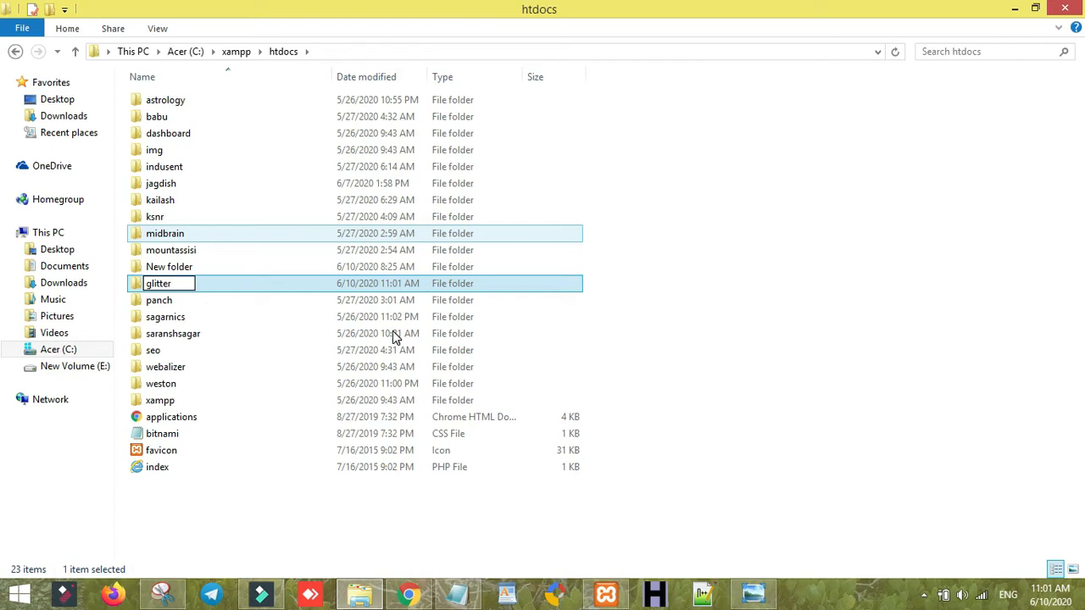
{"action": "key", "text": "Return"}
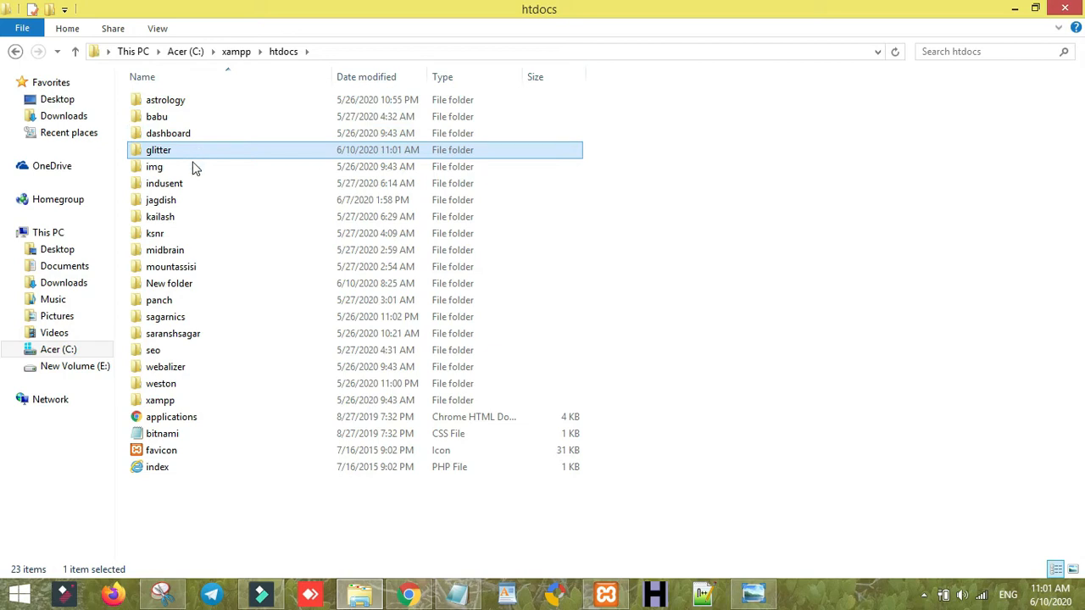
{"action": "left_click", "coordinate": [105, 285]}
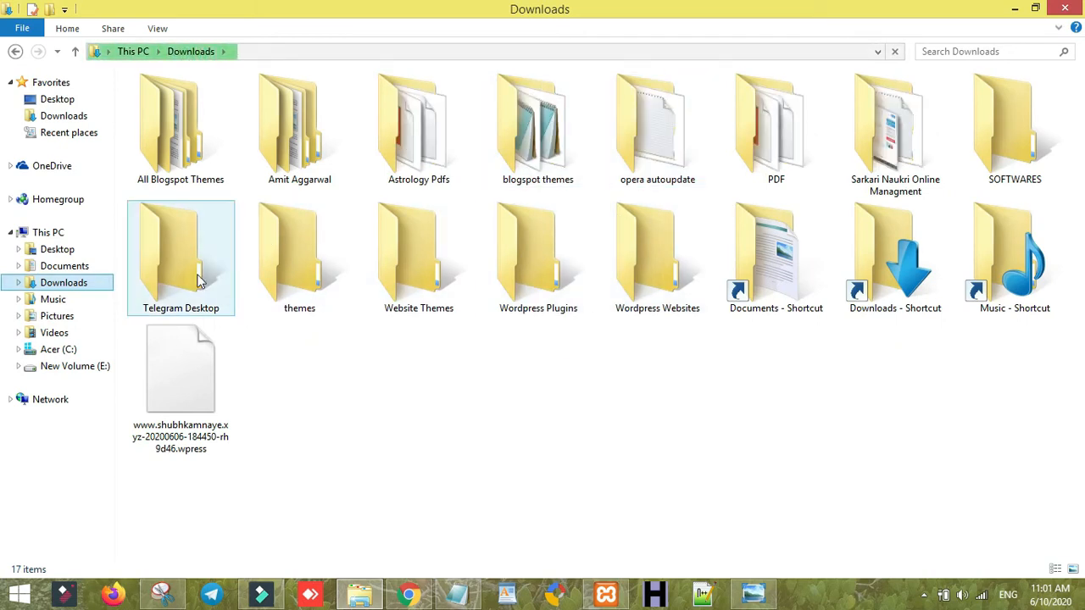
- Select wordpress-5.4.1.zip in SOFTWARES and navigate to C:\xampp\htdocs\glitter
{"action": "double_click", "coordinate": [986, 157]}
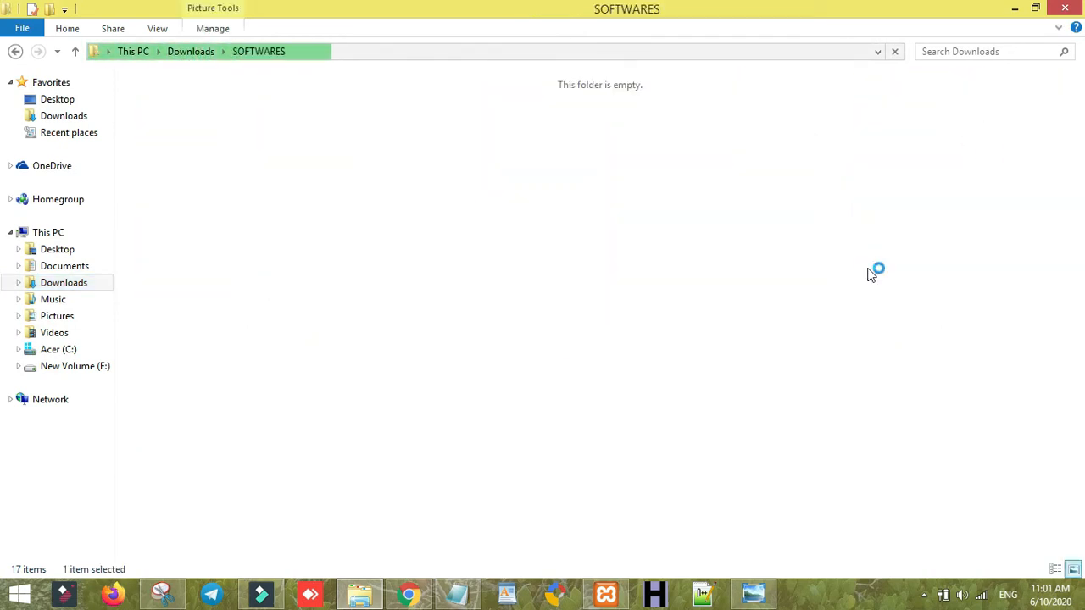
{"action": "left_click", "coordinate": [851, 482]}
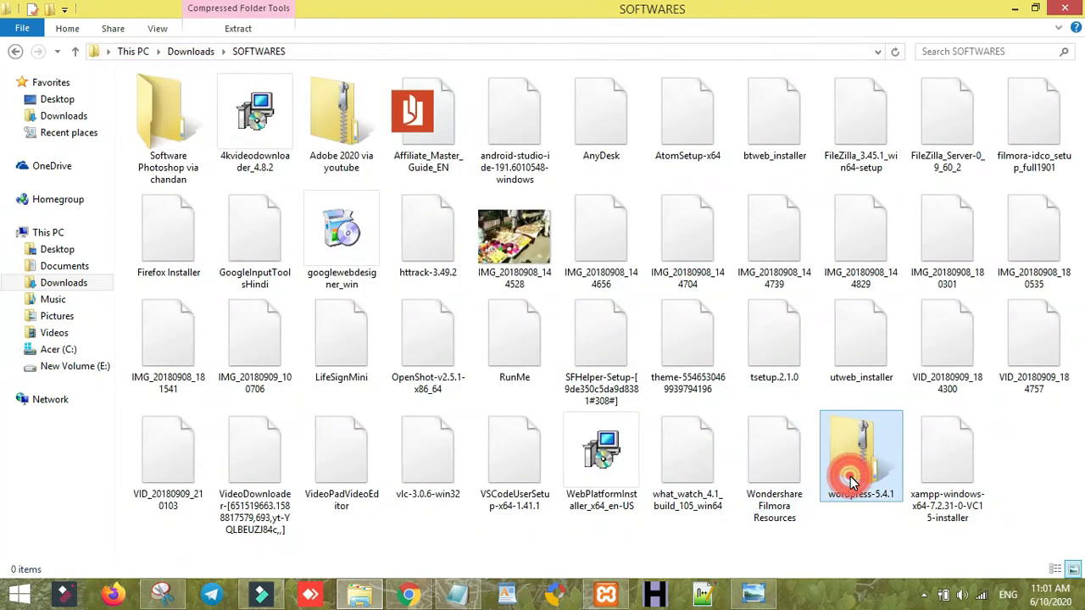
{"action": "left_click", "coordinate": [59, 349]}
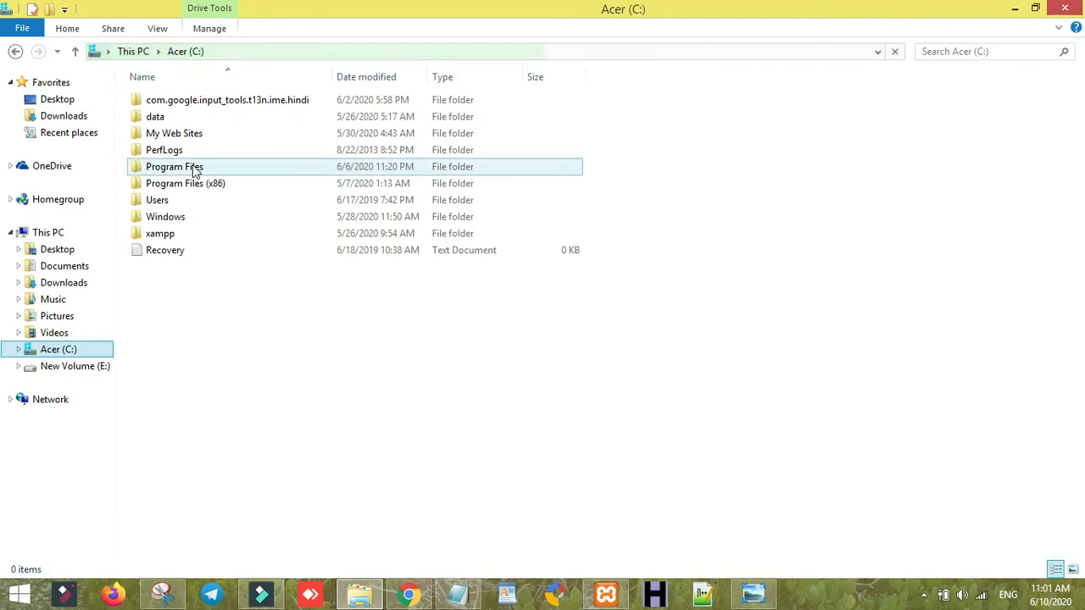
{"action": "left_click", "coordinate": [193, 233]}
{"action": "double_click", "coordinate": [194, 233]}
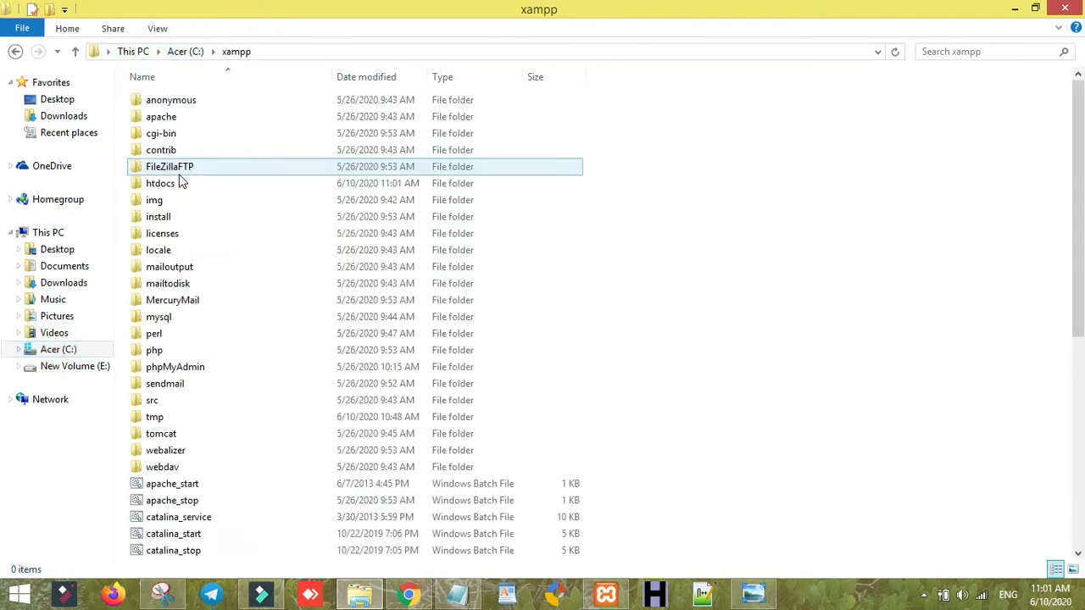
{"action": "double_click", "coordinate": [180, 181]}
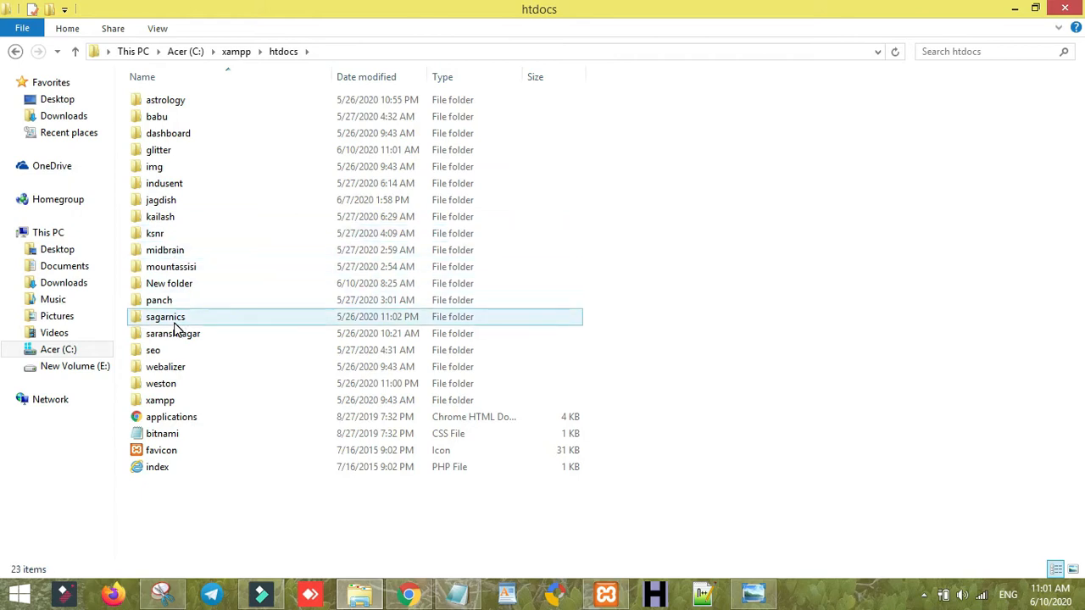
{"action": "double_click", "coordinate": [159, 150]}
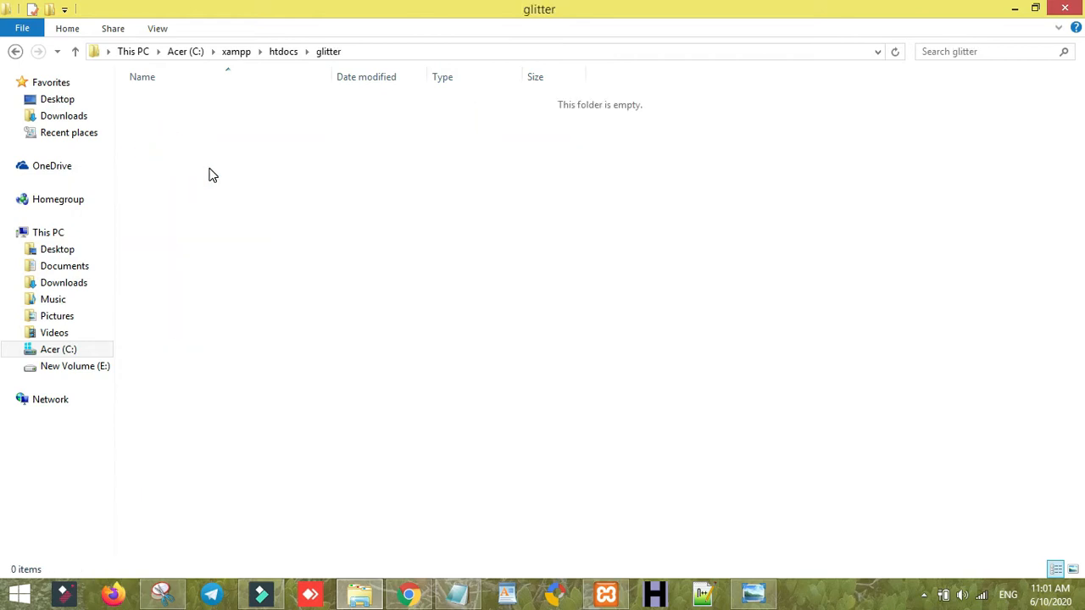
- Paste the wordpress-5.4.1 zip into the empty glitter folder and reselect it
{"action": "right_click", "coordinate": [210, 168]}
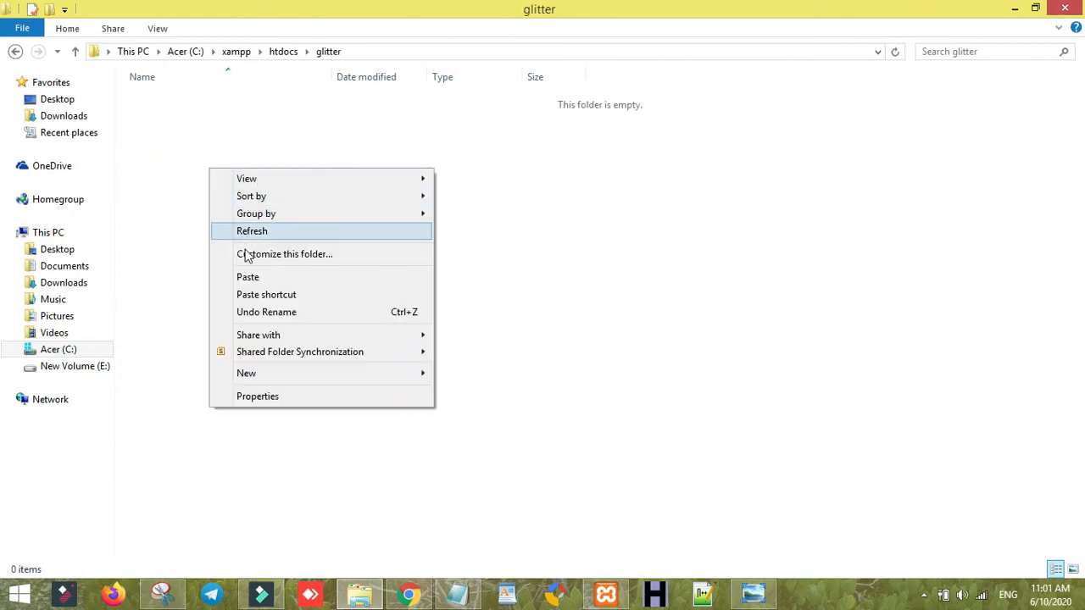
{"action": "left_click", "coordinate": [247, 276]}
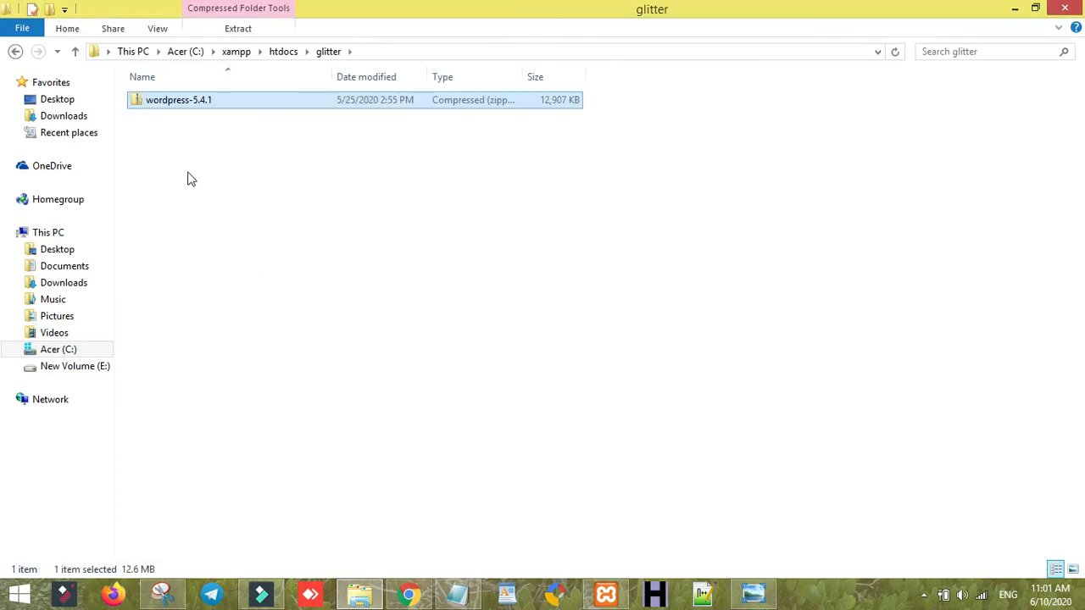
{"action": "left_click", "coordinate": [203, 103]}
{"action": "right_click", "coordinate": [202, 103]}
{"action": "left_click", "coordinate": [173, 142]}
{"action": "left_click", "coordinate": [174, 142]}
{"action": "right_click", "coordinate": [198, 104]}
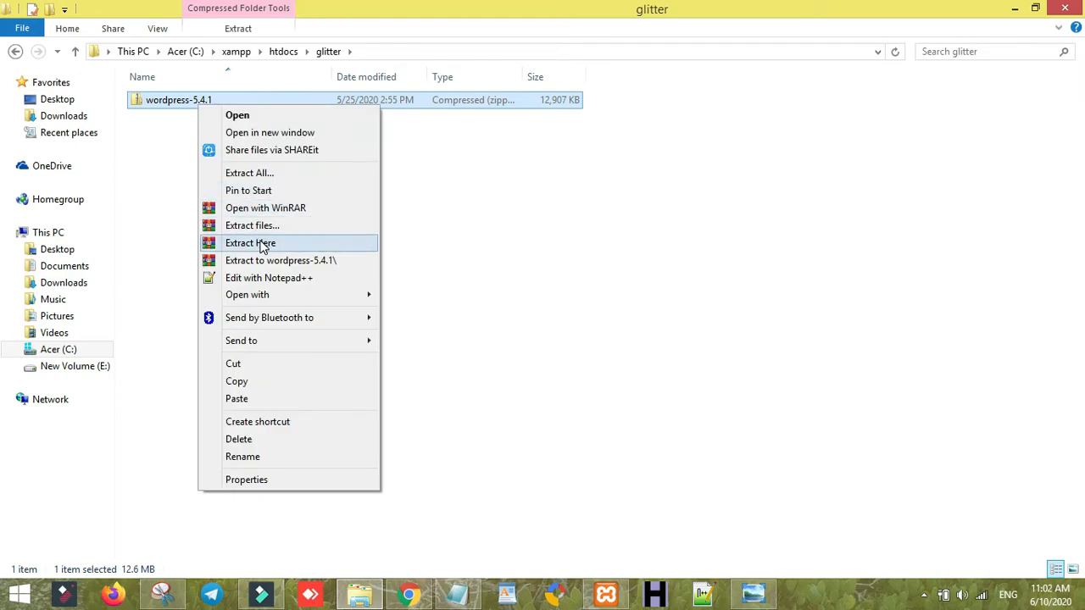
- Extract wordpress-5.4.1.zip into glitter and return to the site export in Chrome
{"action": "left_click", "coordinate": [261, 243]}
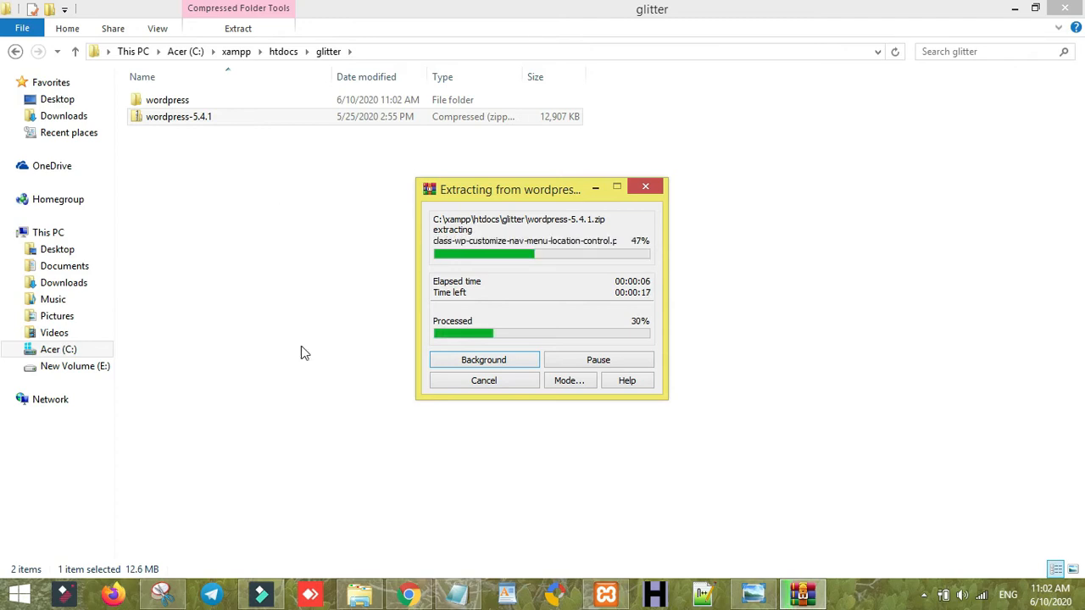
{"action": "left_click", "coordinate": [408, 593]}
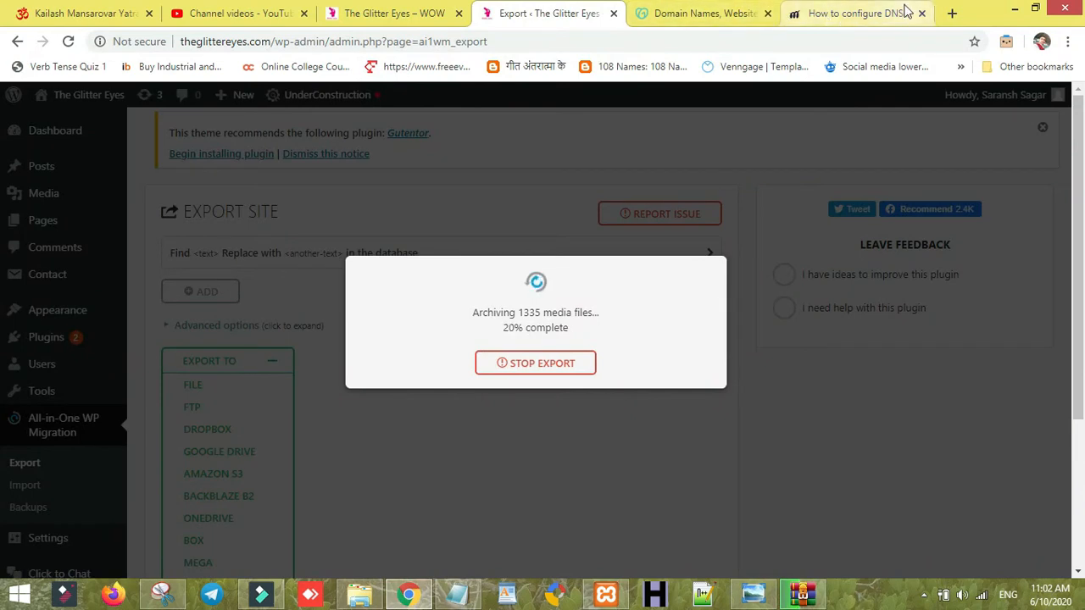
- Close the DNS tab and load localhost/glitter in a new tab
{"action": "left_click", "coordinate": [920, 14]}
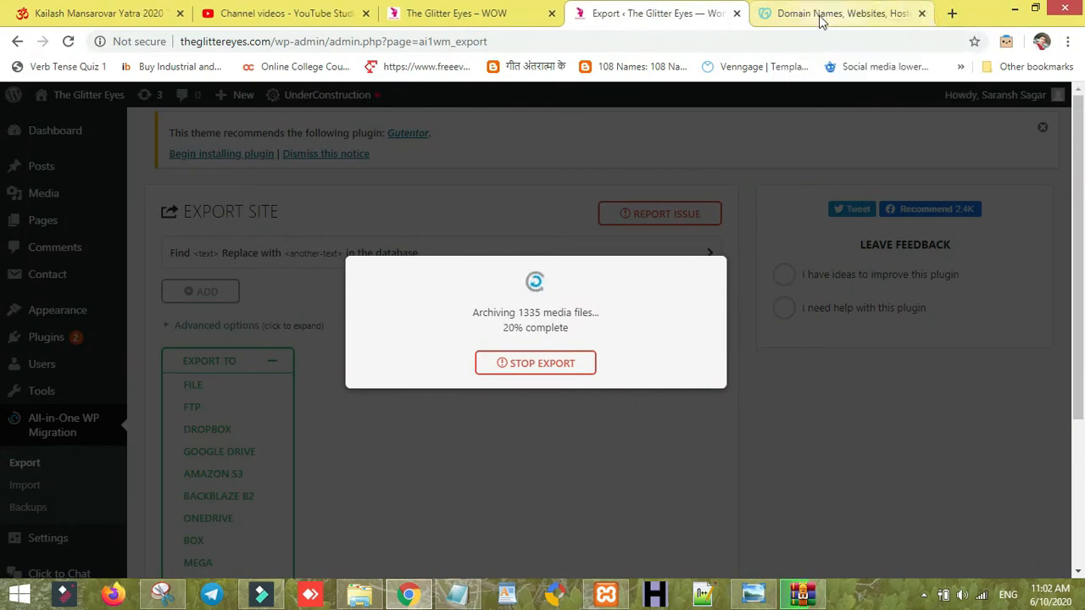
{"action": "left_click", "coordinate": [950, 14]}
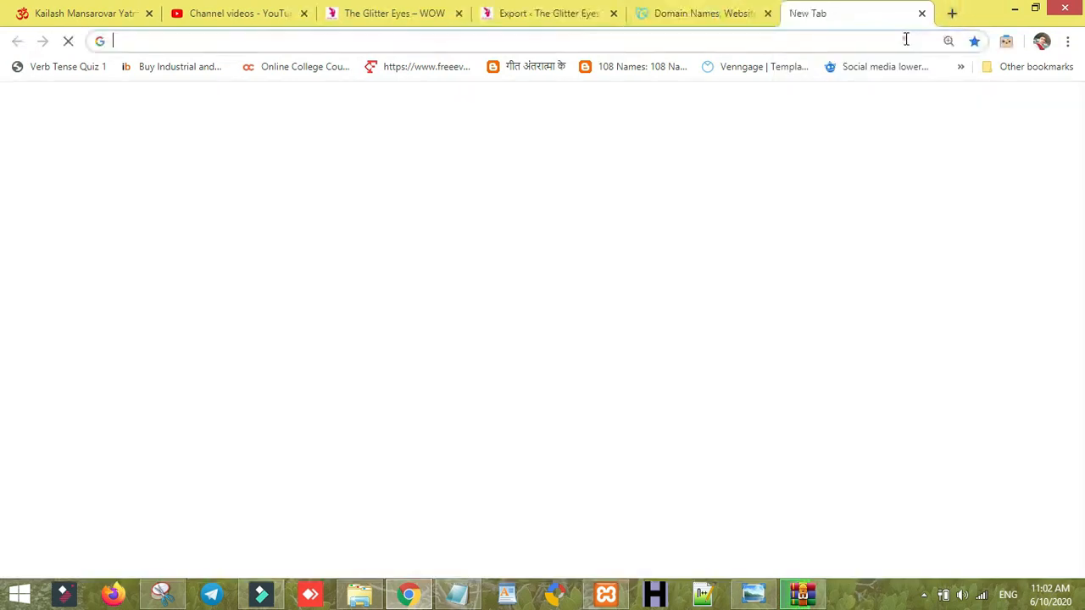
{"action": "type", "text": "localhost/jagdish"}
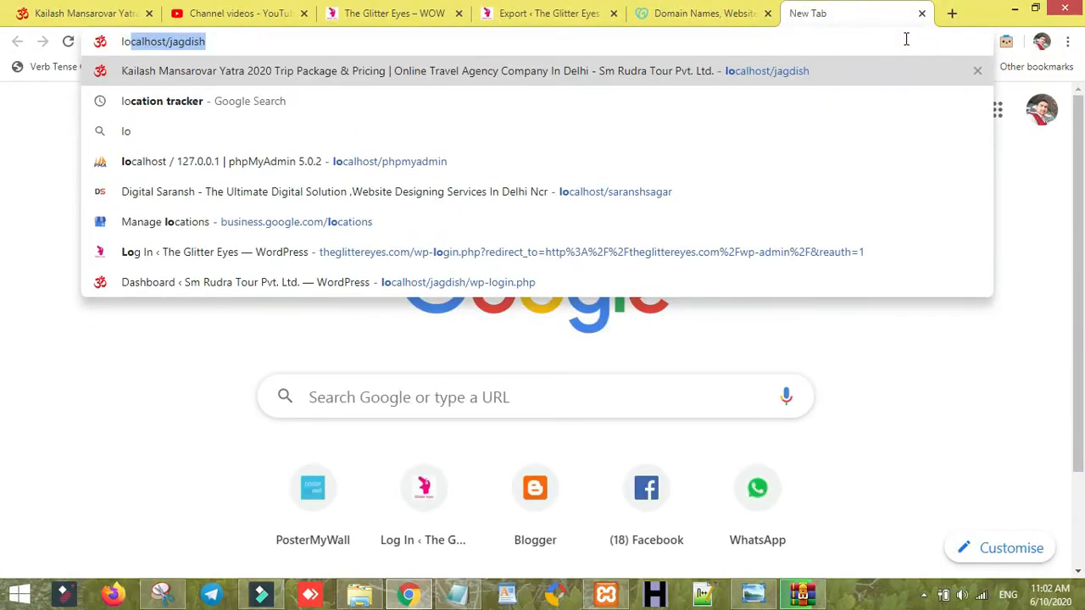
{"action": "key", "text": "BackSpace"}
{"action": "key", "text": "BackSpace"}
{"action": "key", "text": "BackSpace"}
{"action": "key", "text": "BackSpace"}
{"action": "key", "text": "BackSpace"}
{"action": "key", "text": "BackSpace"}
{"action": "key", "text": "BackSpace"}
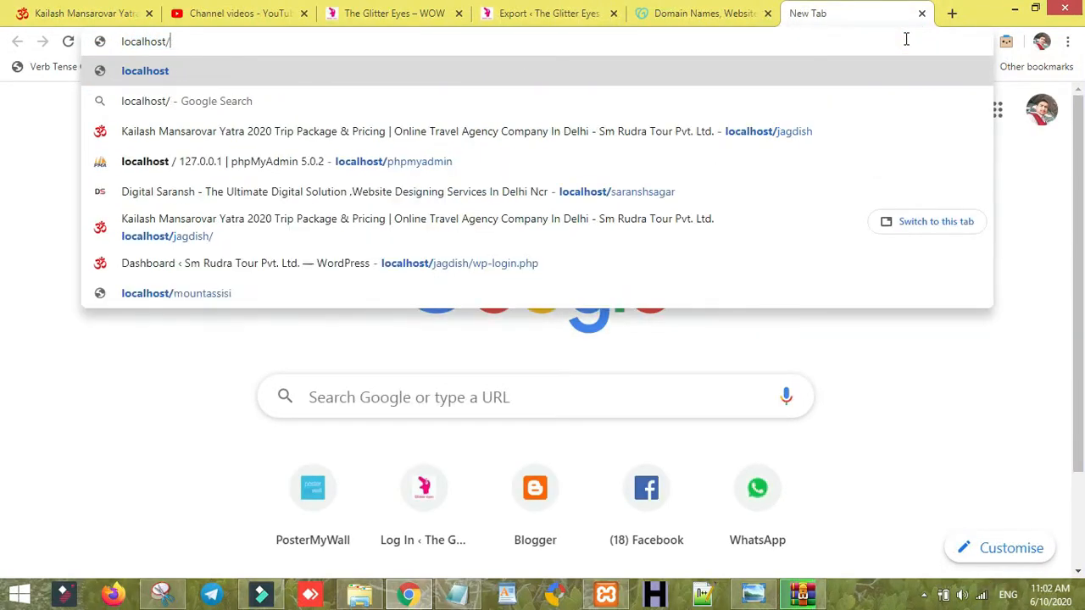
{"action": "type", "text": "/"}
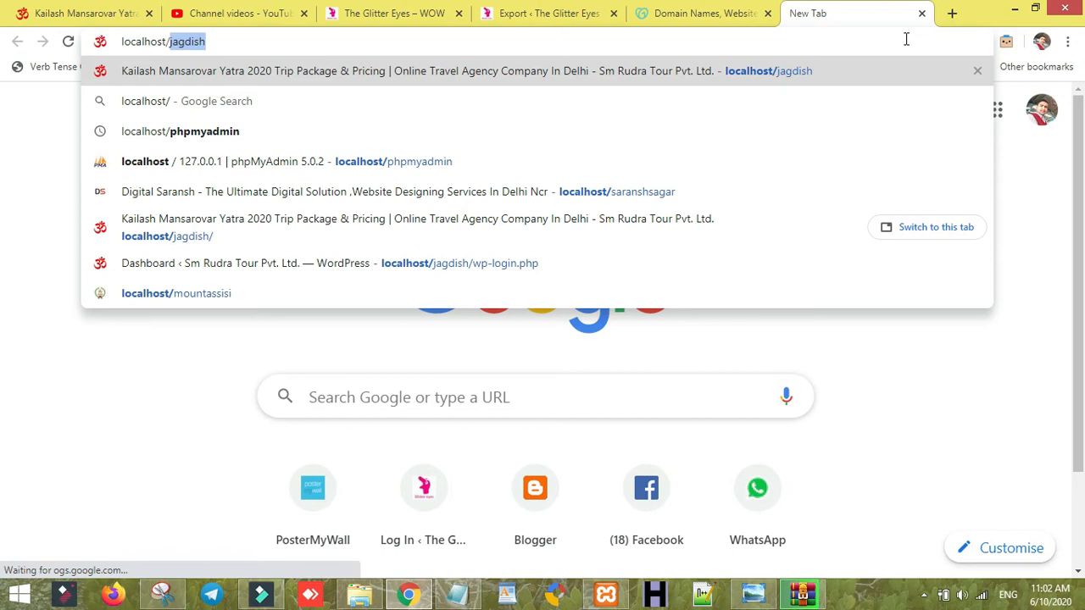
{"action": "type", "text": "glitter"}
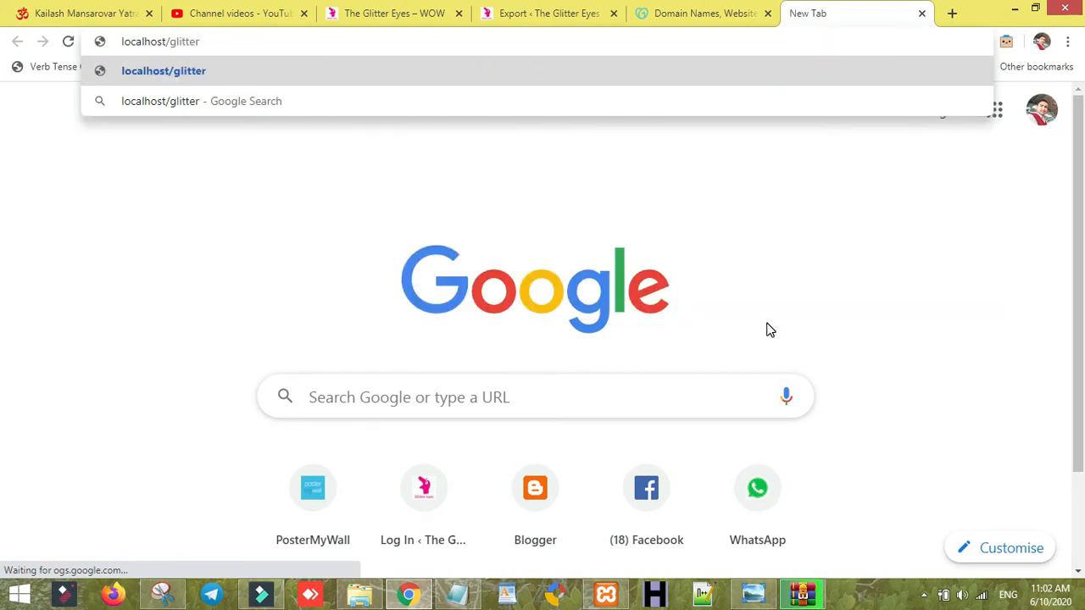
{"action": "key", "text": "Return"}
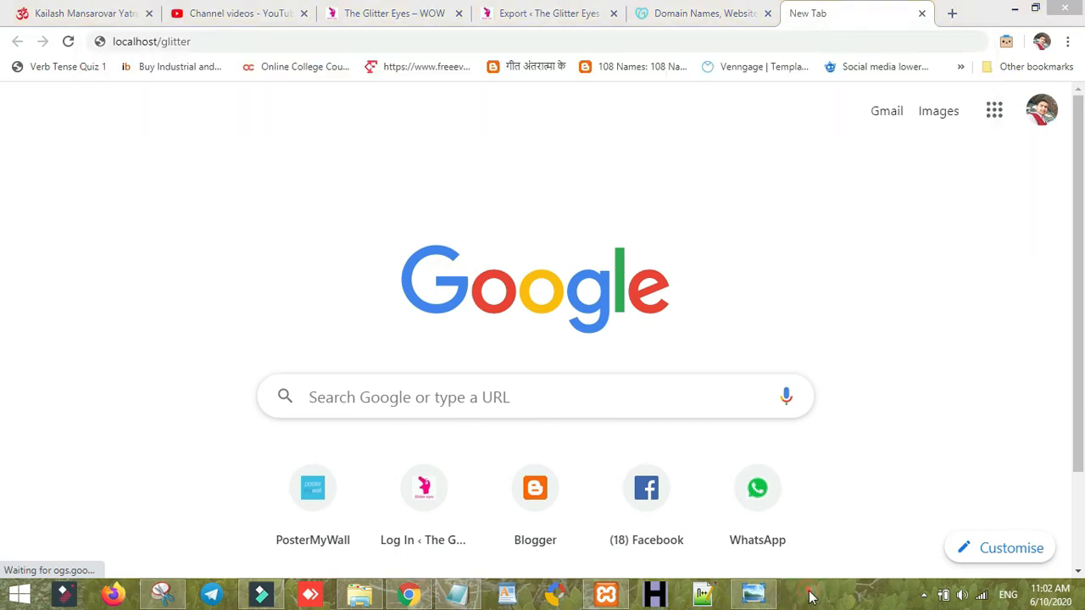
{"action": "left_click", "coordinate": [355, 32]}
{"action": "key", "text": "Return"}
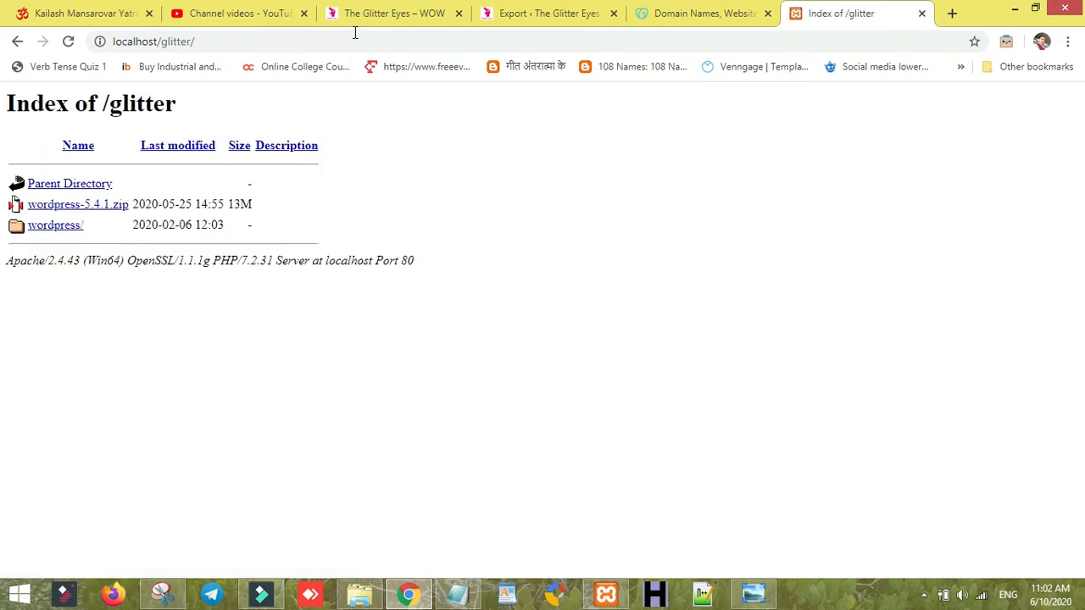
- Change the address from localhost/glitter to localhost/phpmyadmin and load it
{"action": "left_click", "coordinate": [749, 48]}
{"action": "left_click", "coordinate": [745, 48]}
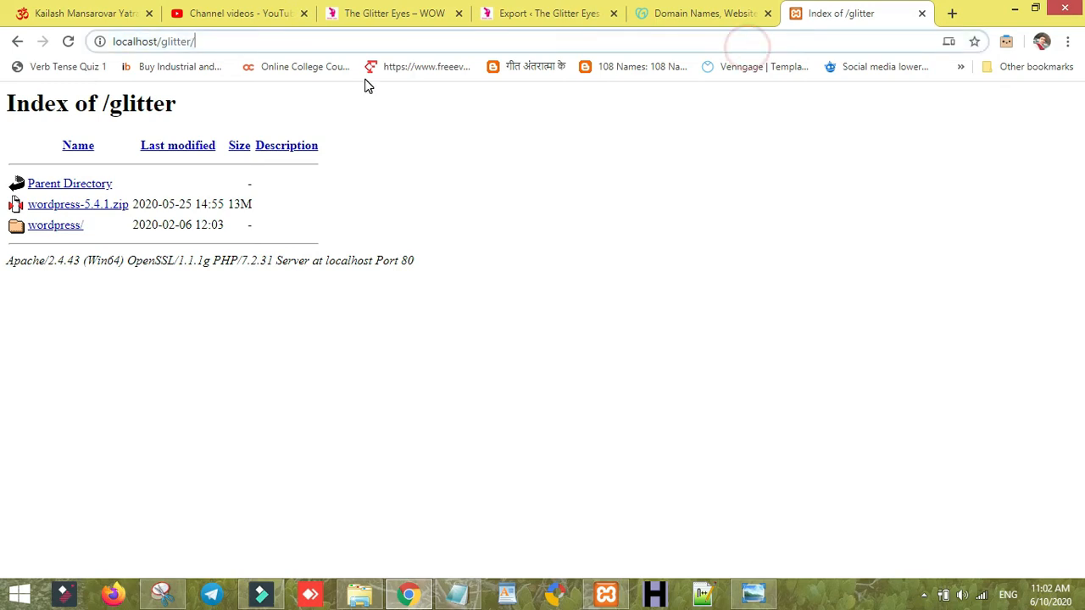
{"action": "left_click_drag", "start_coordinate": [161, 44], "coordinate": [279, 53]}
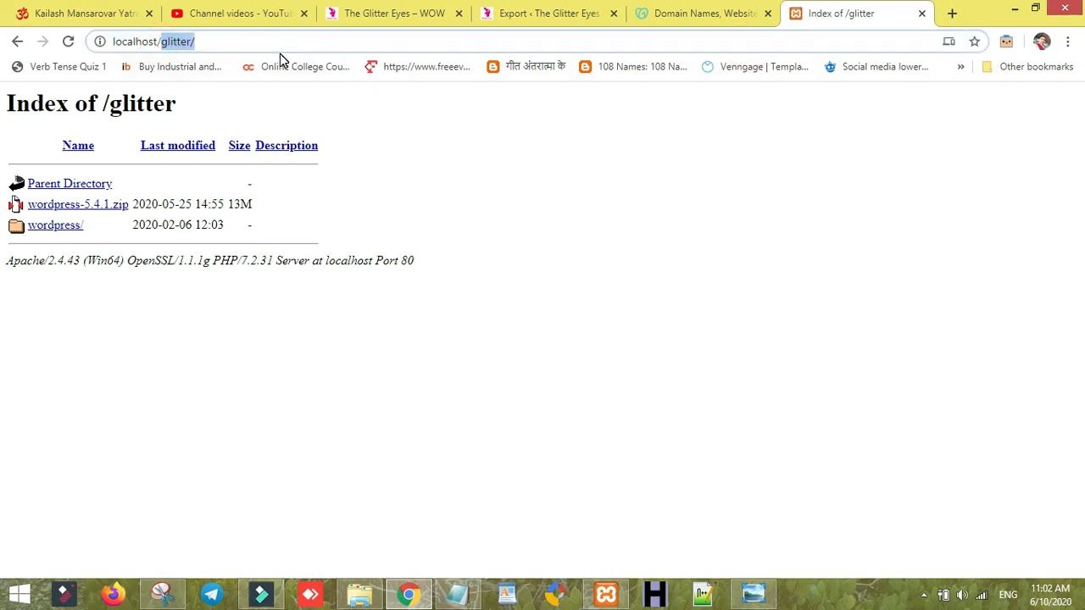
{"action": "type", "text": "ph"}
{"action": "key", "text": "Return"}
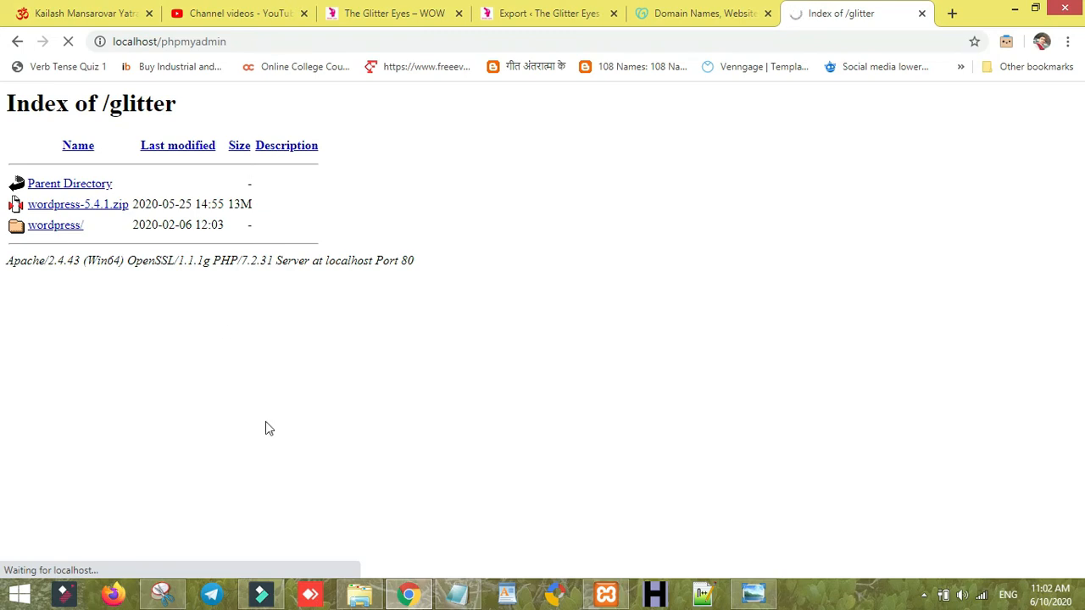
- Move all 19 WordPress files from the wordpress subfolder up into glitter
{"action": "left_click", "coordinate": [359, 593]}
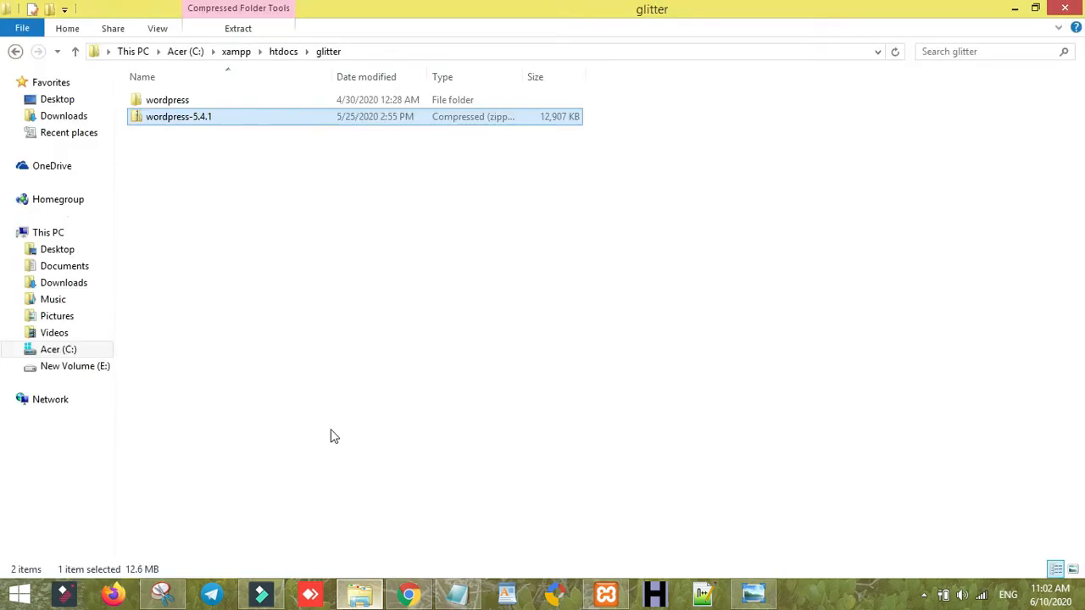
{"action": "left_click", "coordinate": [206, 107]}
{"action": "double_click", "coordinate": [202, 104]}
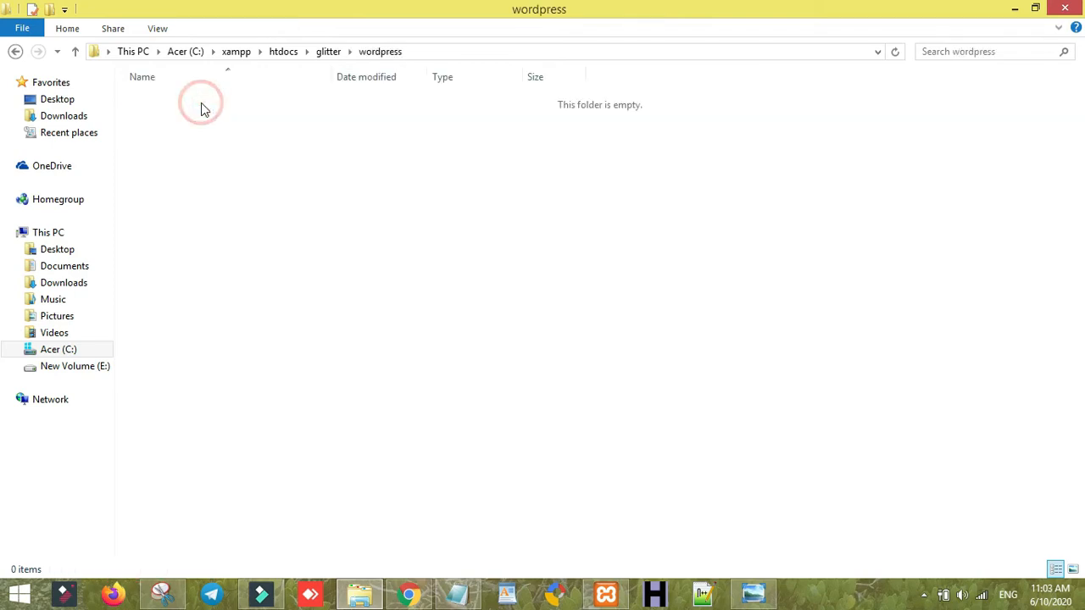
{"action": "key", "text": "ctrl+a"}
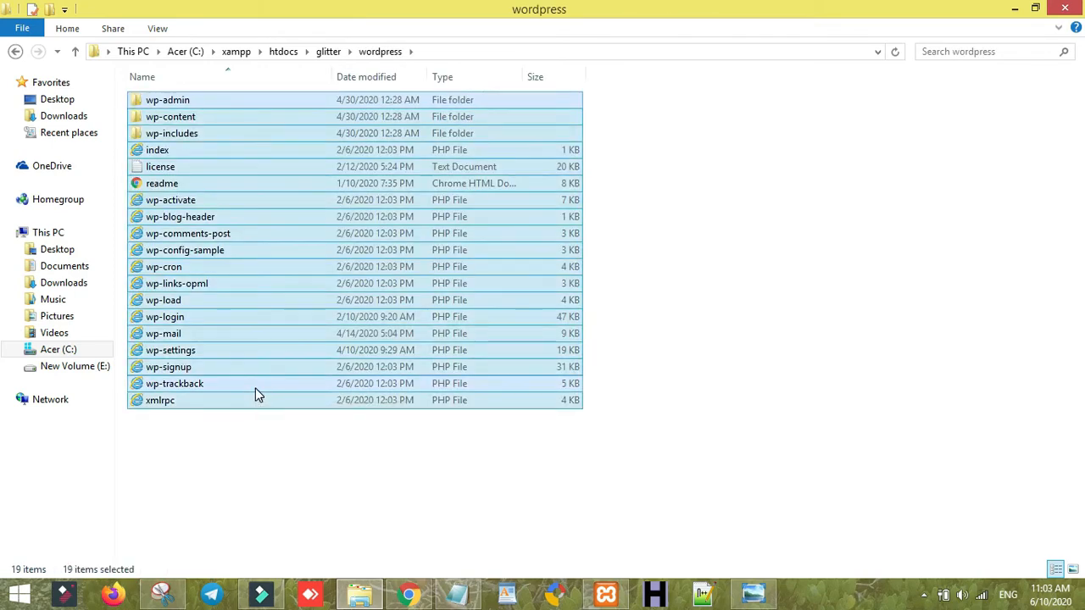
{"action": "left_click", "coordinate": [333, 55]}
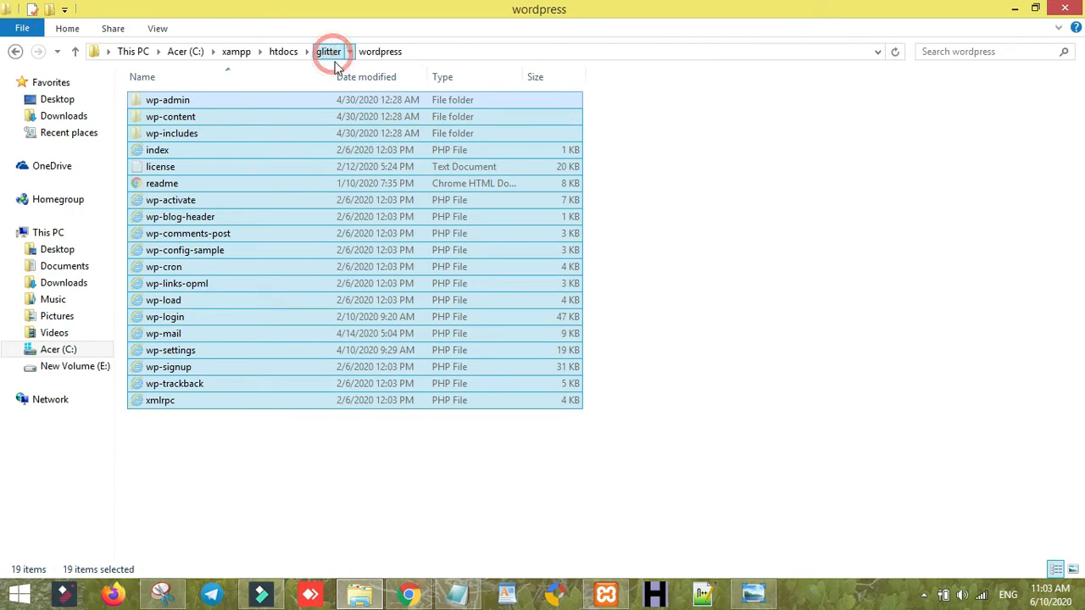
{"action": "left_click", "coordinate": [357, 307]}
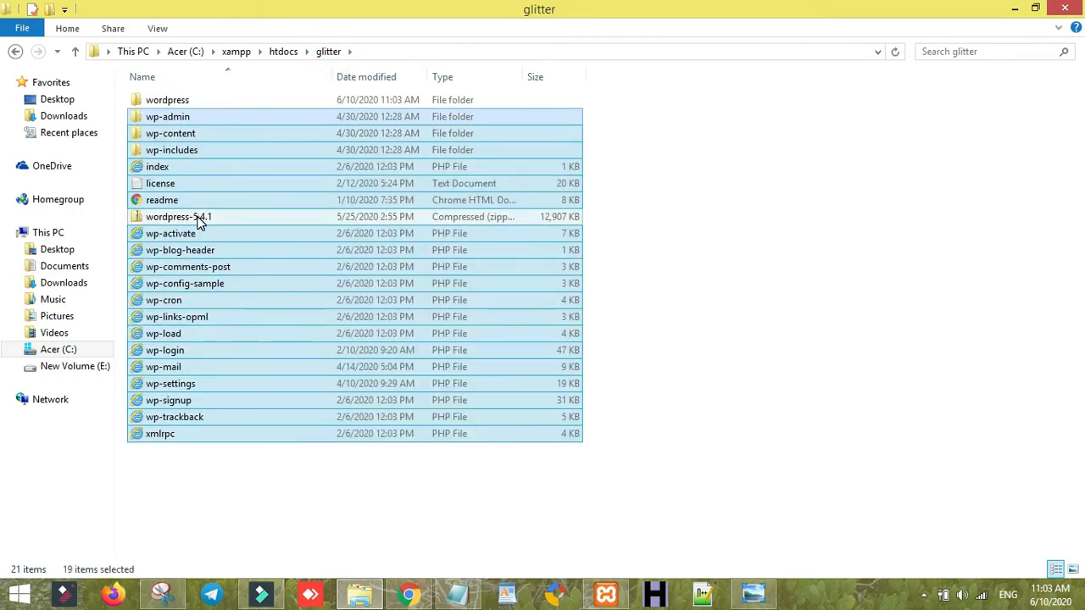
{"action": "left_click", "coordinate": [196, 217]}
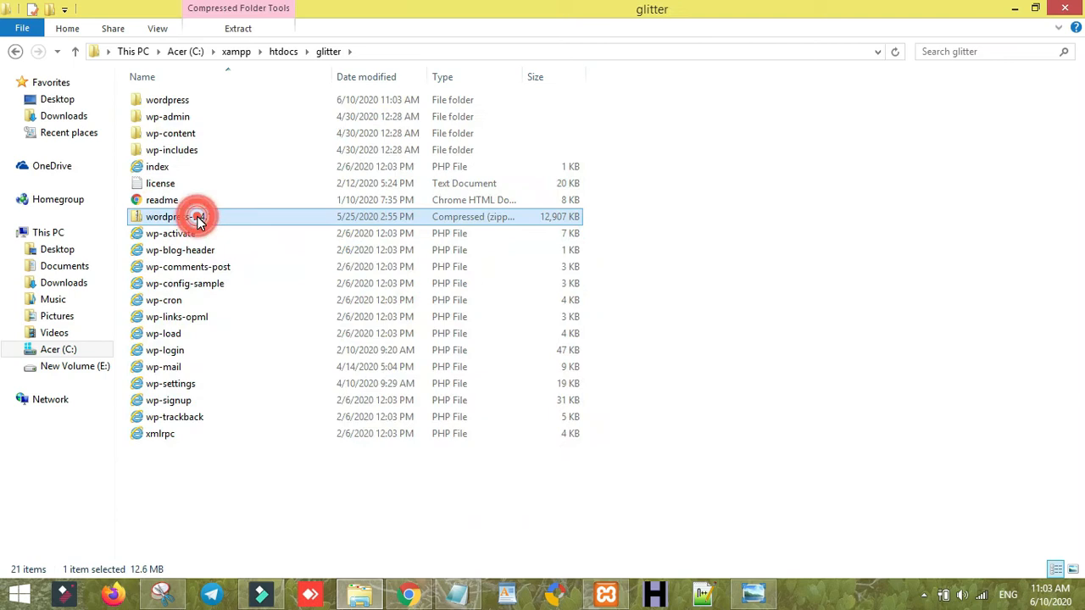
{"action": "left_click", "coordinate": [188, 100]}
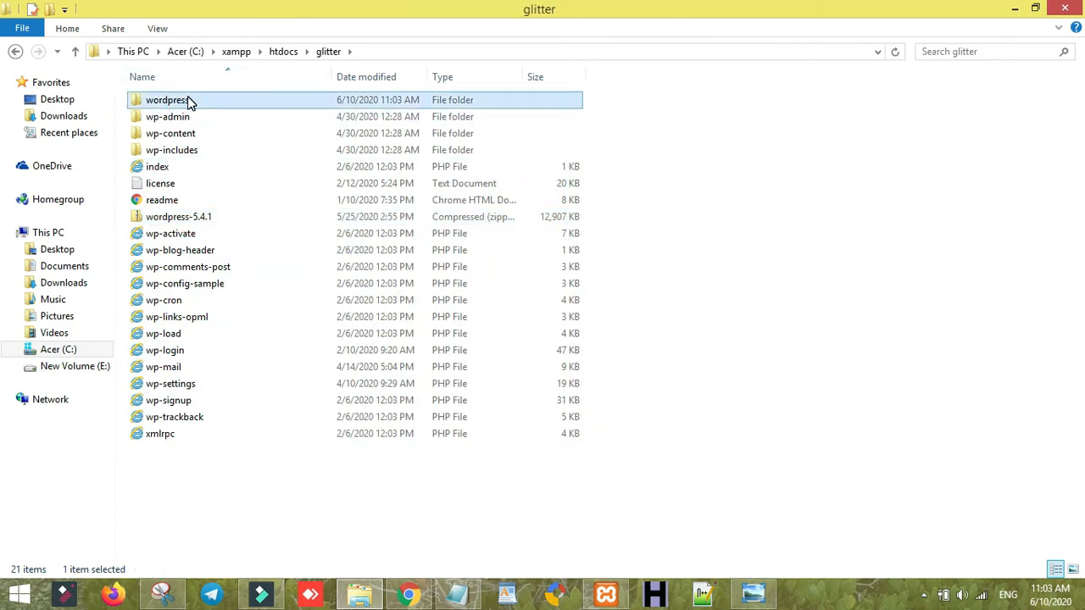
- Delete the empty wordpress folder and wordpress-5.4.1.zip, then return to phpMyAdmin in Chrome
{"action": "key", "text": "Delete"}
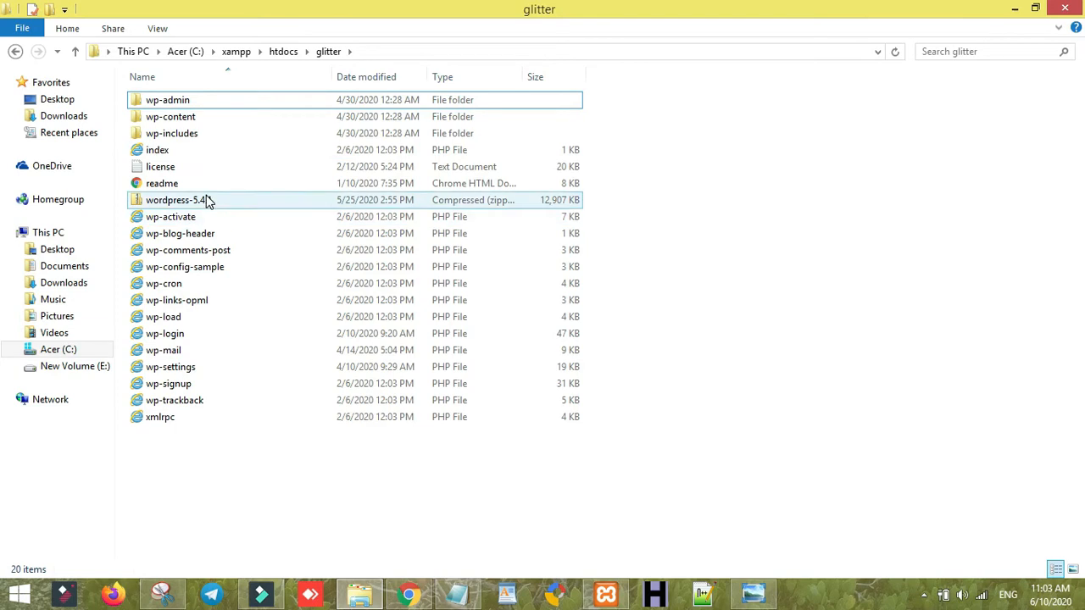
{"action": "left_click", "coordinate": [208, 201]}
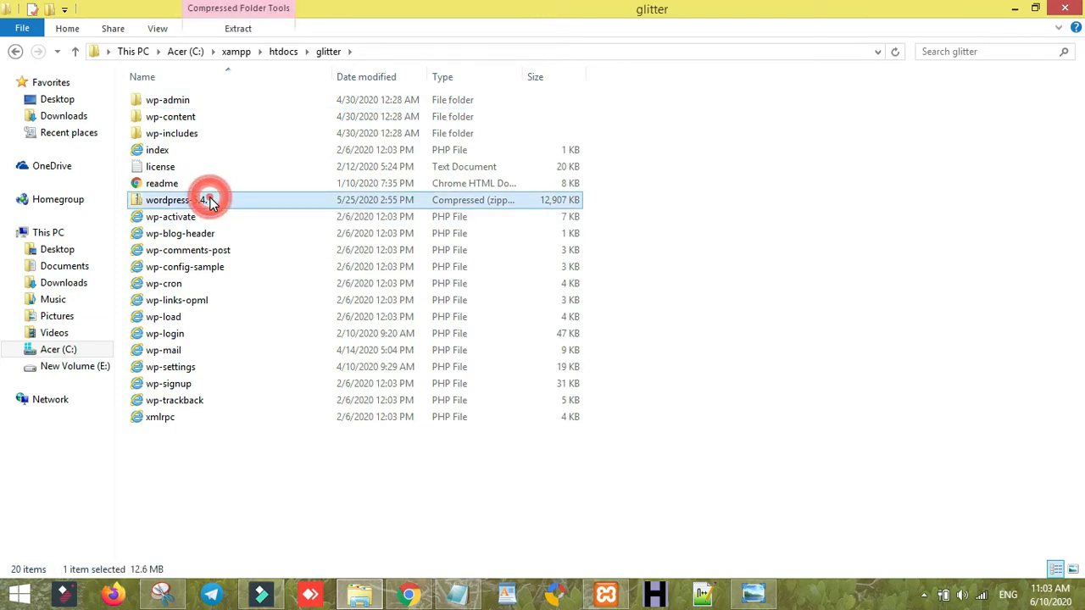
{"action": "key", "text": "Delete"}
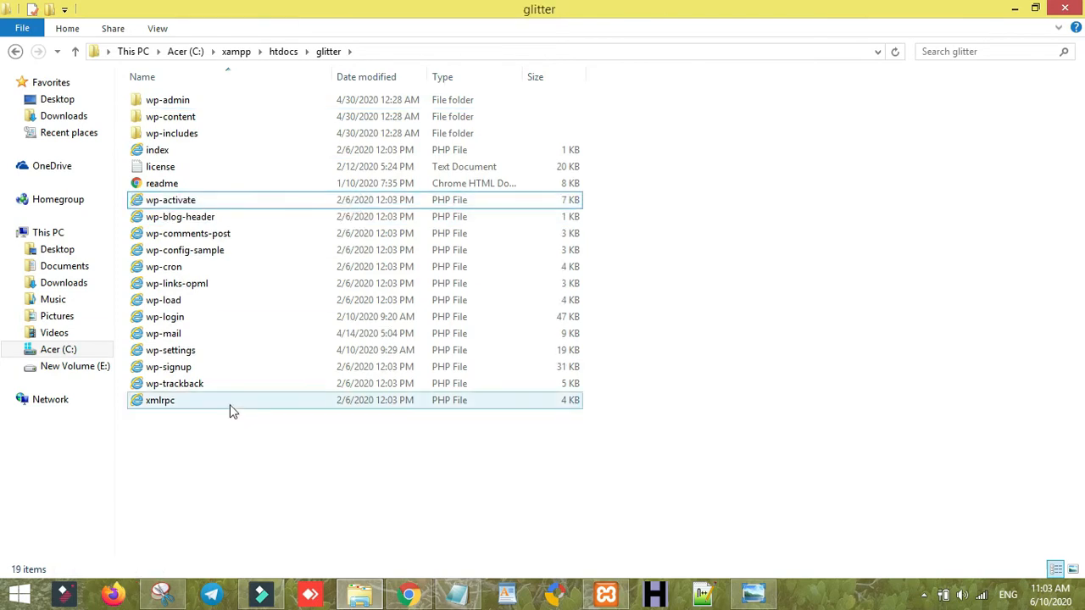
{"action": "left_click", "coordinate": [408, 596]}
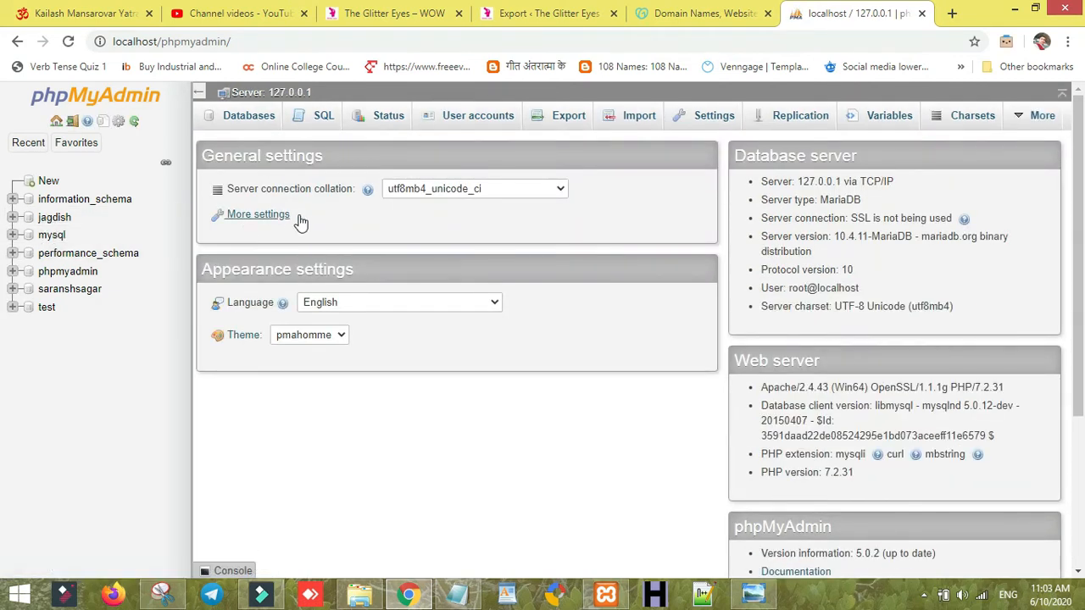
- Create a database named 'glitter' on the Databases tab, leaving collation at default
{"action": "left_click", "coordinate": [238, 123]}
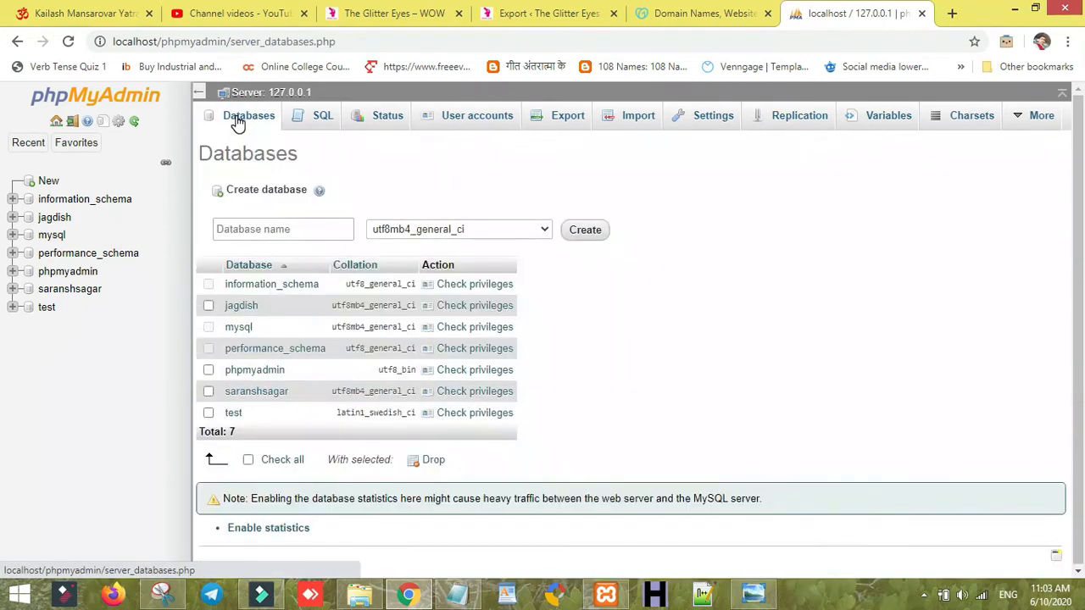
{"action": "left_click", "coordinate": [260, 227]}
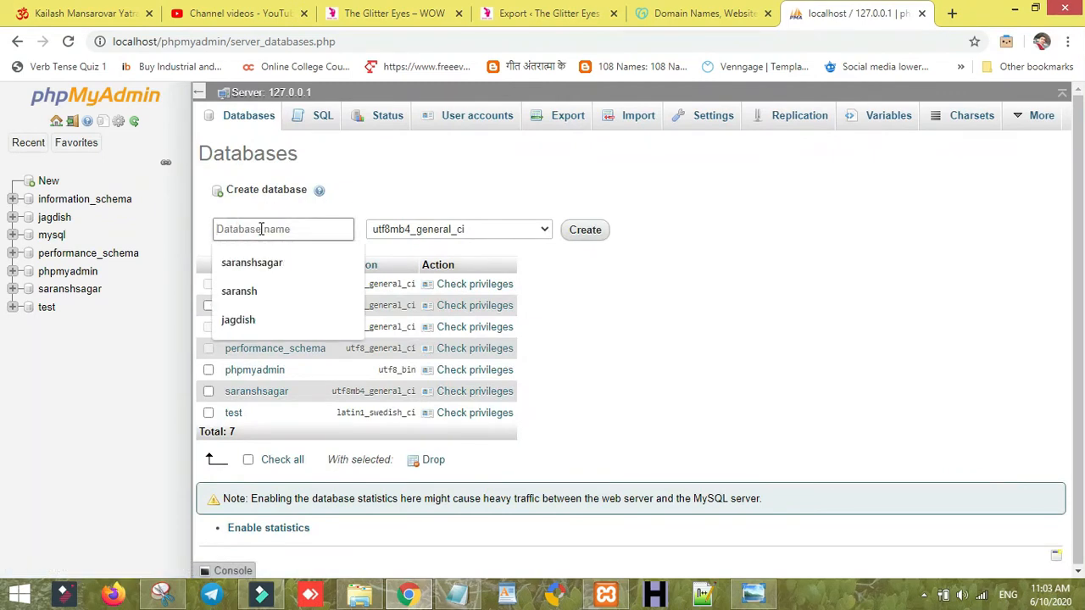
{"action": "type", "text": "glitter"}
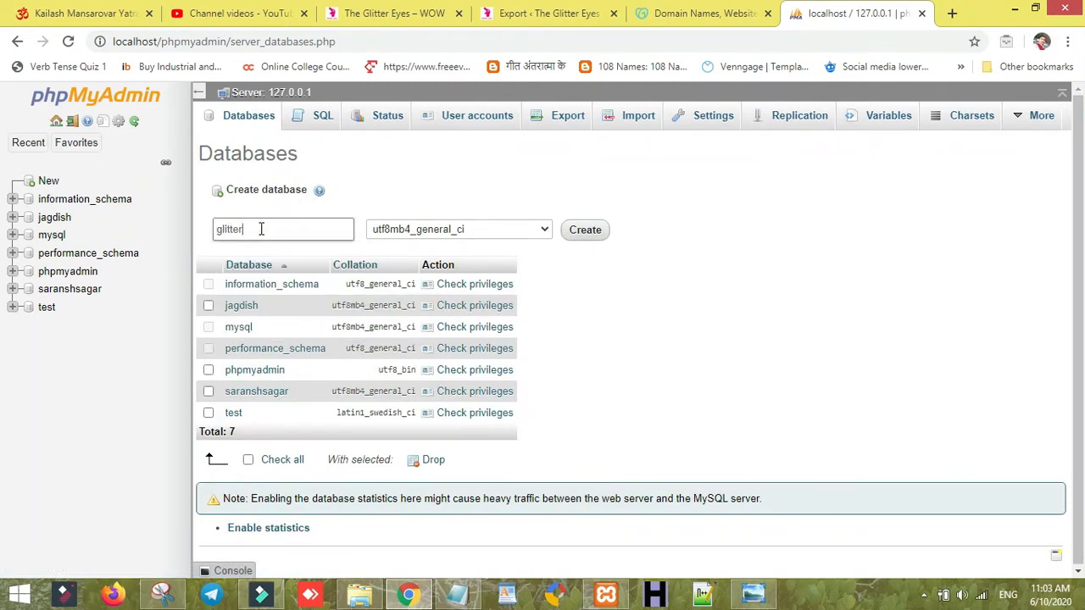
{"action": "left_click", "coordinate": [523, 229]}
{"action": "scroll", "coordinate": [545, 308], "scroll_direction": "up", "scroll_amount": 10}
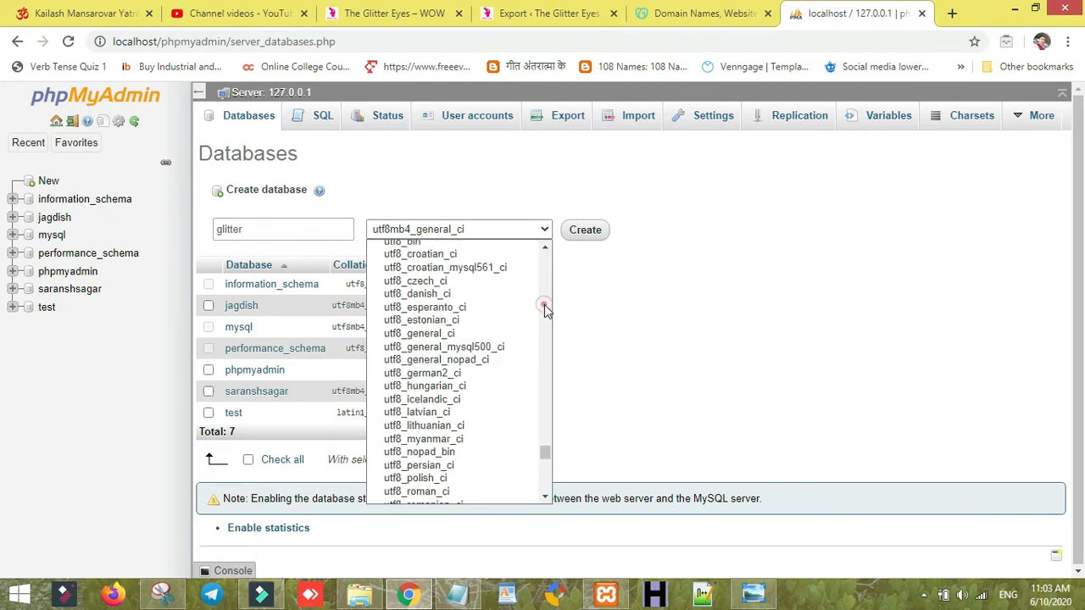
{"action": "left_click_drag", "start_coordinate": [550, 423], "coordinate": [554, 253]}
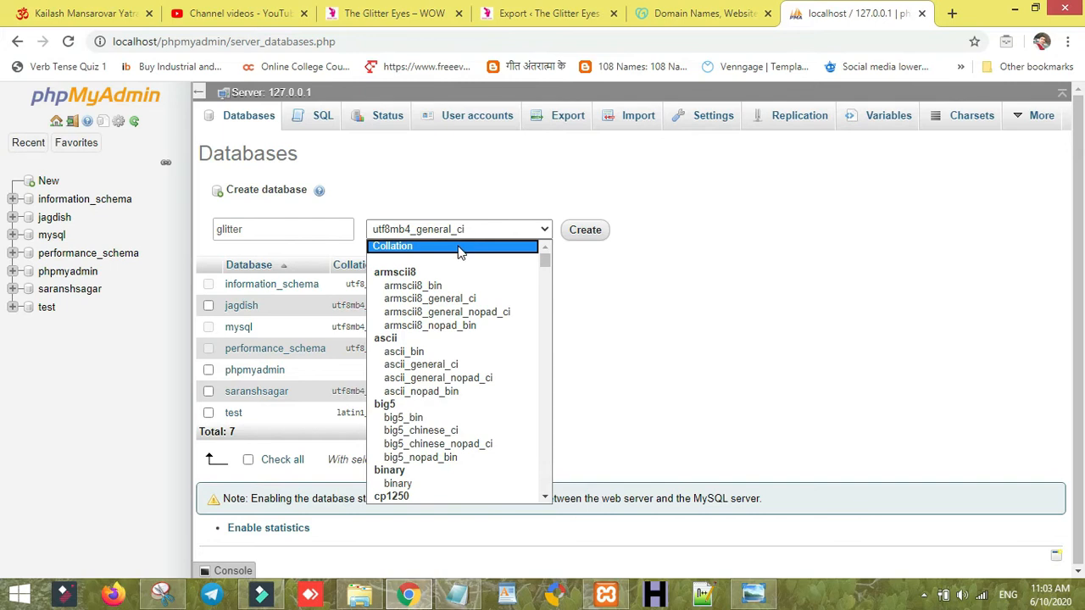
{"action": "left_click", "coordinate": [456, 247]}
{"action": "left_click", "coordinate": [576, 237]}
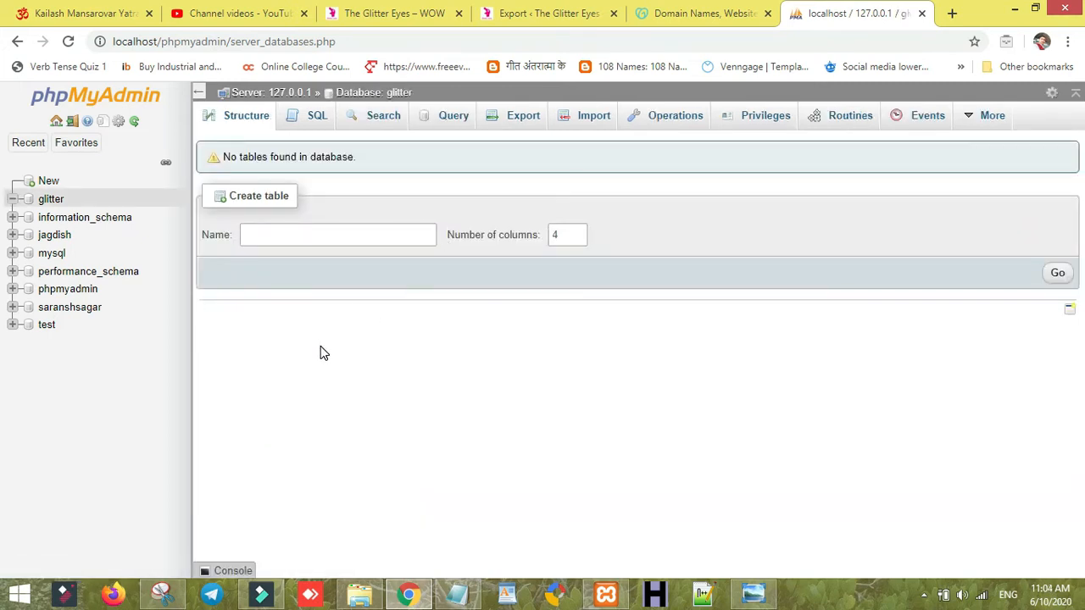
- Load localhost/glitter in a new browser tab
{"action": "left_click", "coordinate": [951, 14]}
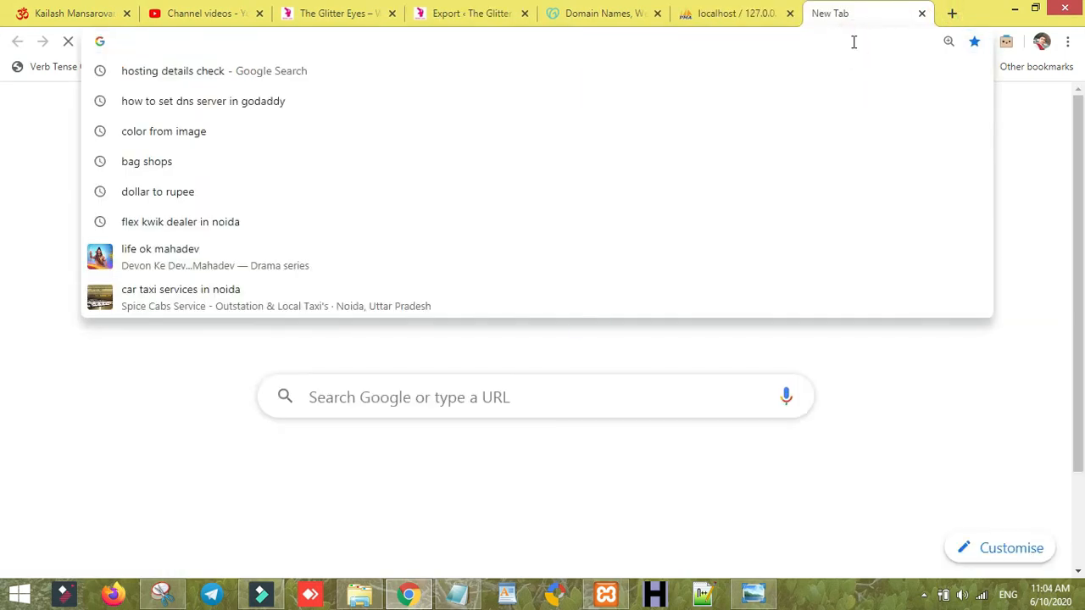
{"action": "type", "text": "lo"}
{"action": "key", "text": "Right"}
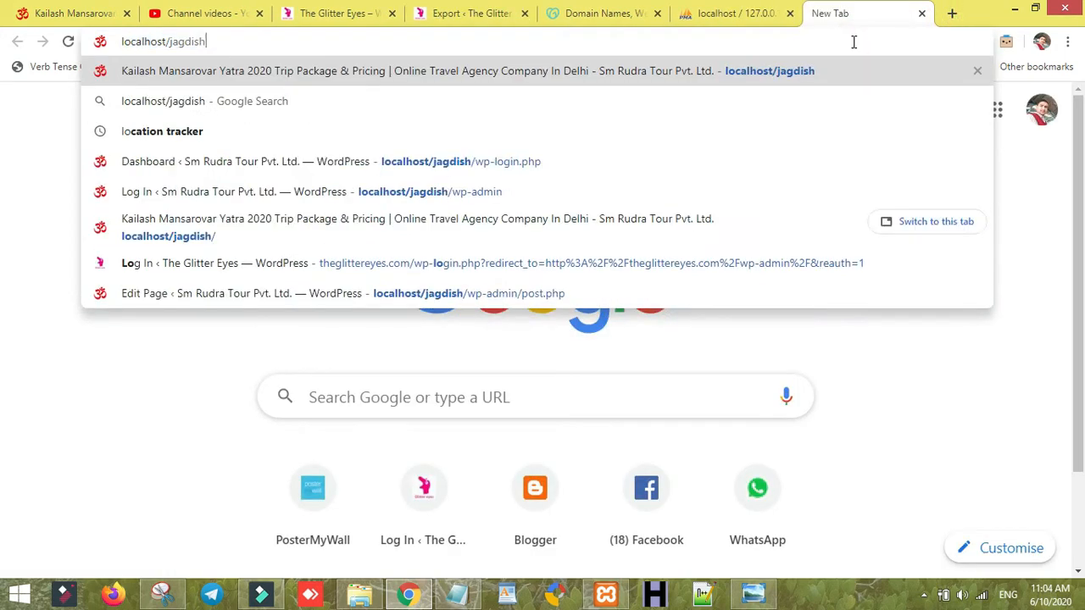
{"action": "key", "text": "BackSpace"}
{"action": "key", "text": "BackSpace"}
{"action": "key", "text": "BackSpace"}
{"action": "key", "text": "BackSpace"}
{"action": "key", "text": "BackSpace"}
{"action": "key", "text": "BackSpace"}
{"action": "key", "text": "BackSpace"}
{"action": "type", "text": "gl"}
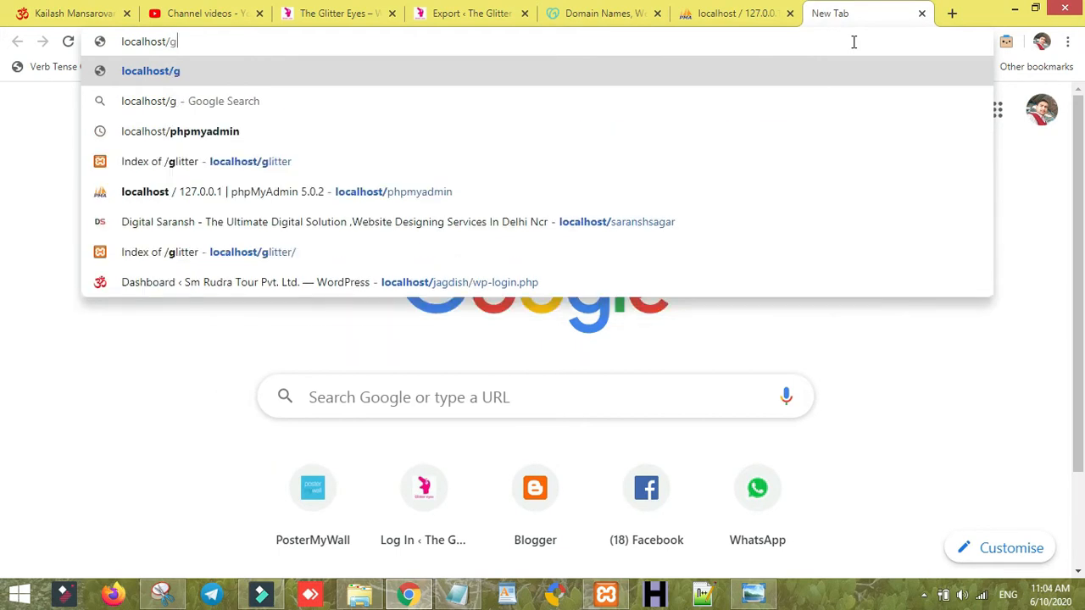
{"action": "type", "text": "tter"}
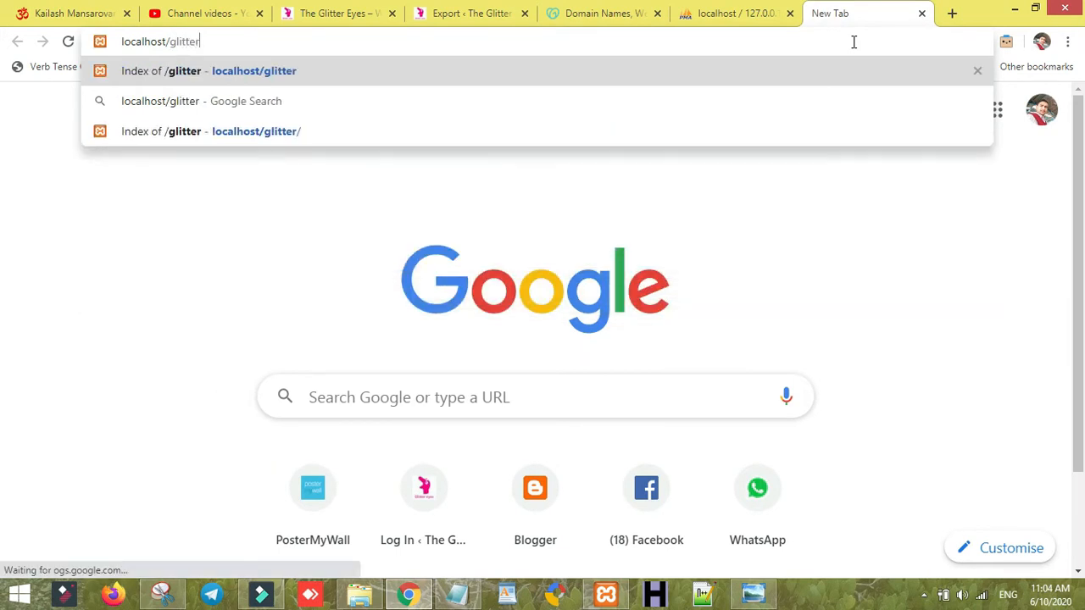
{"action": "key", "text": "Return"}
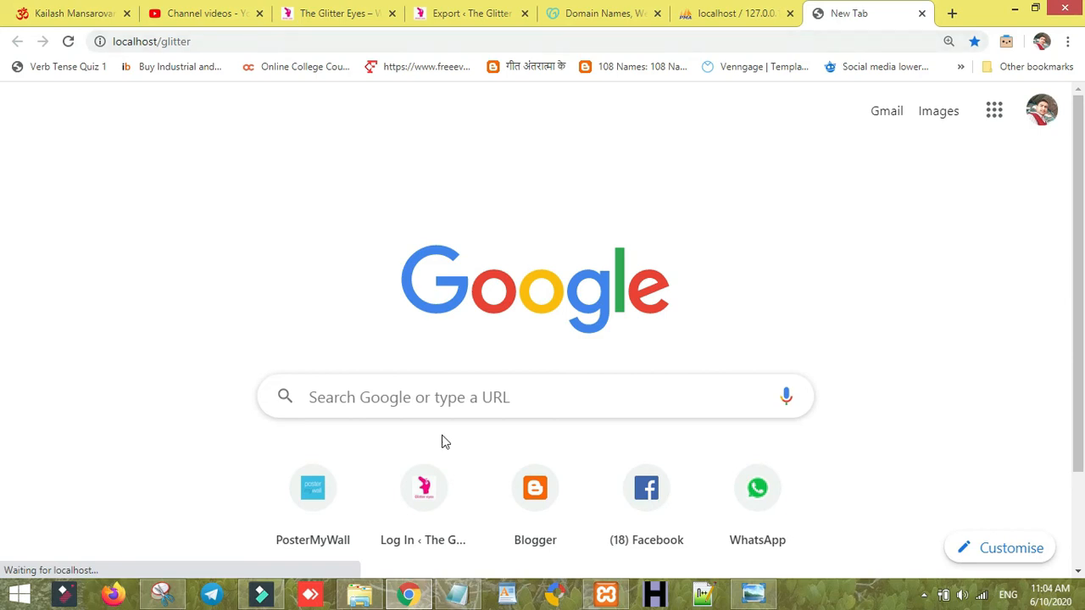
- Open the glitter database's structure in phpMyAdmin to confirm it has no tables
{"action": "left_click", "coordinate": [360, 597]}
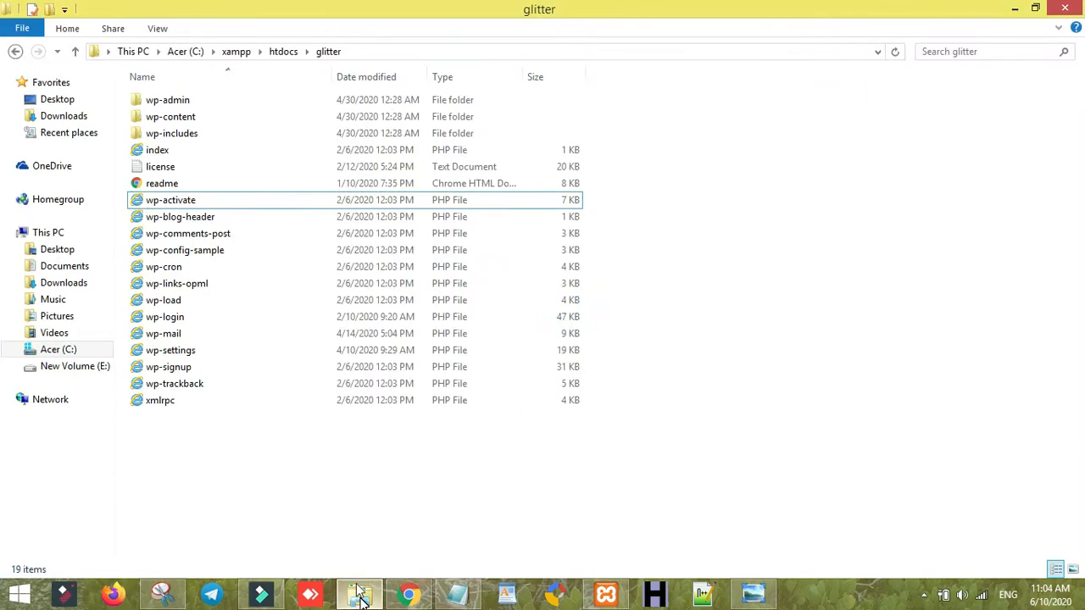
{"action": "left_click", "coordinate": [346, 598]}
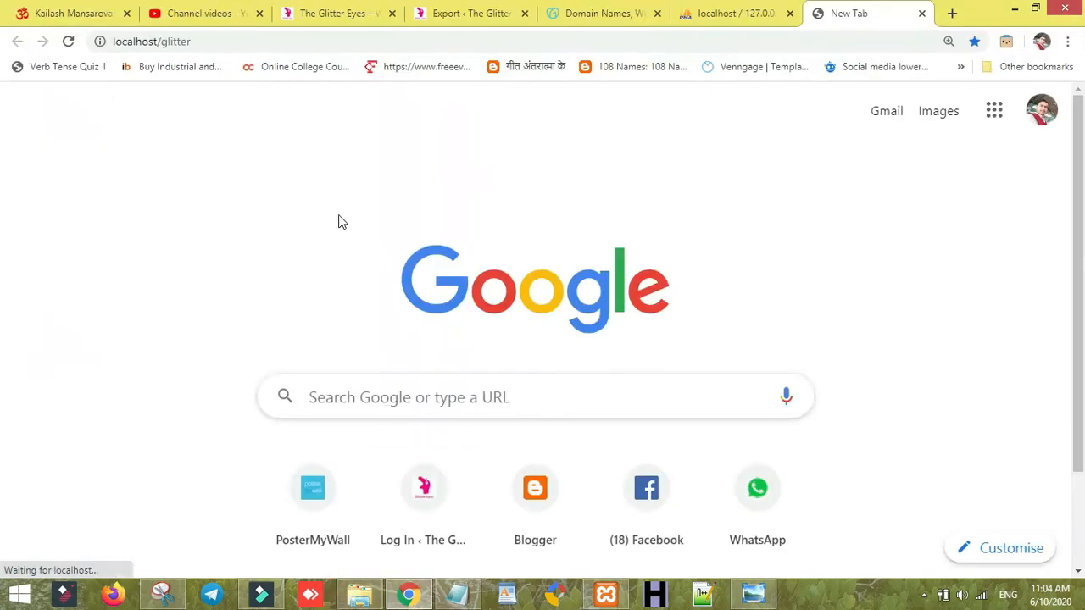
{"action": "left_click", "coordinate": [274, 35]}
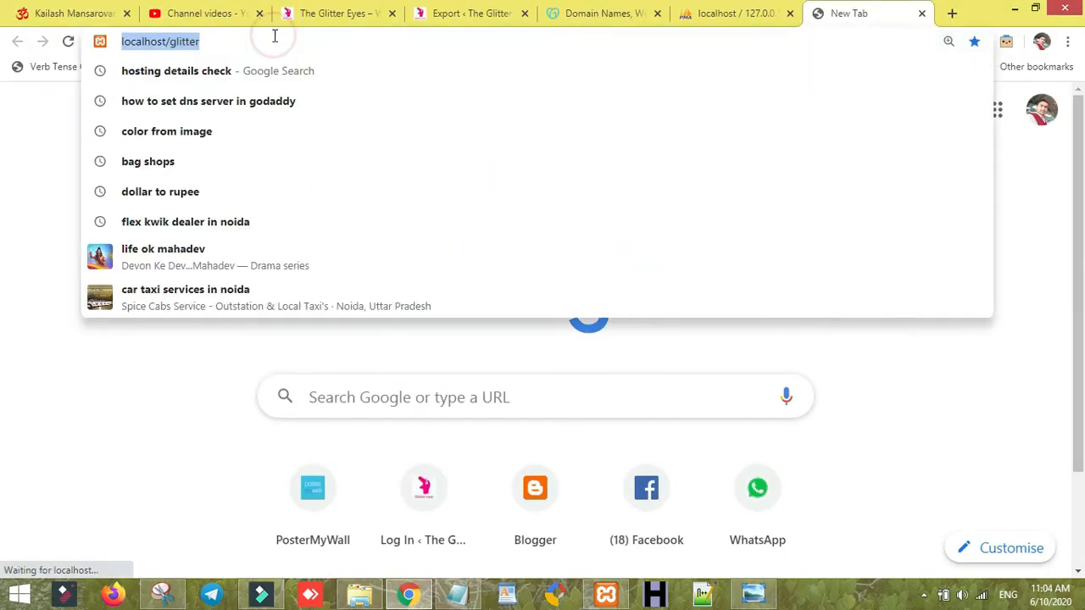
{"action": "key", "text": "Return"}
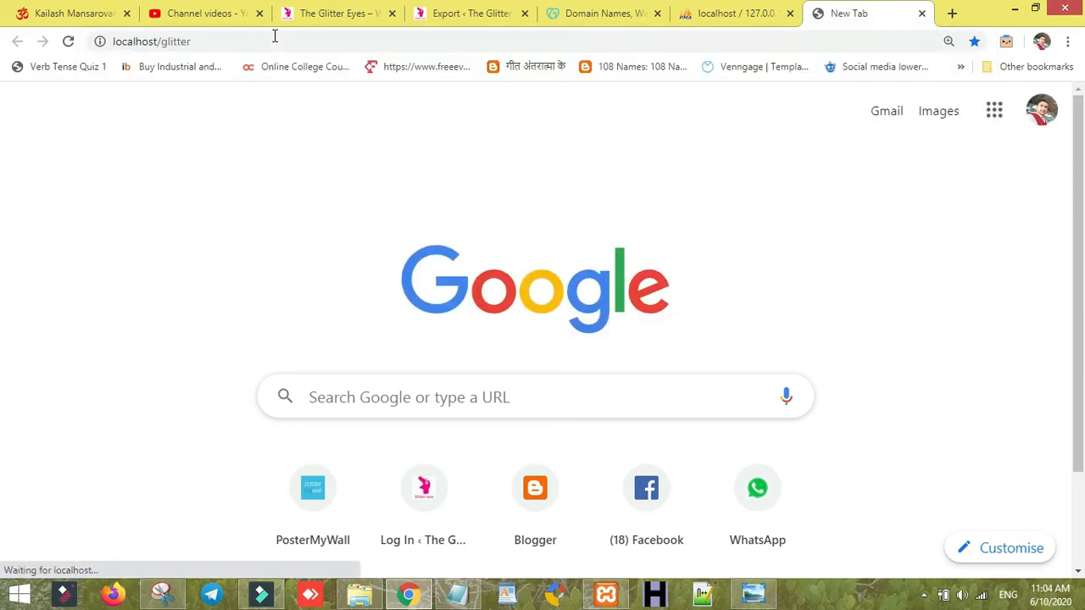
{"action": "left_click", "coordinate": [699, 17]}
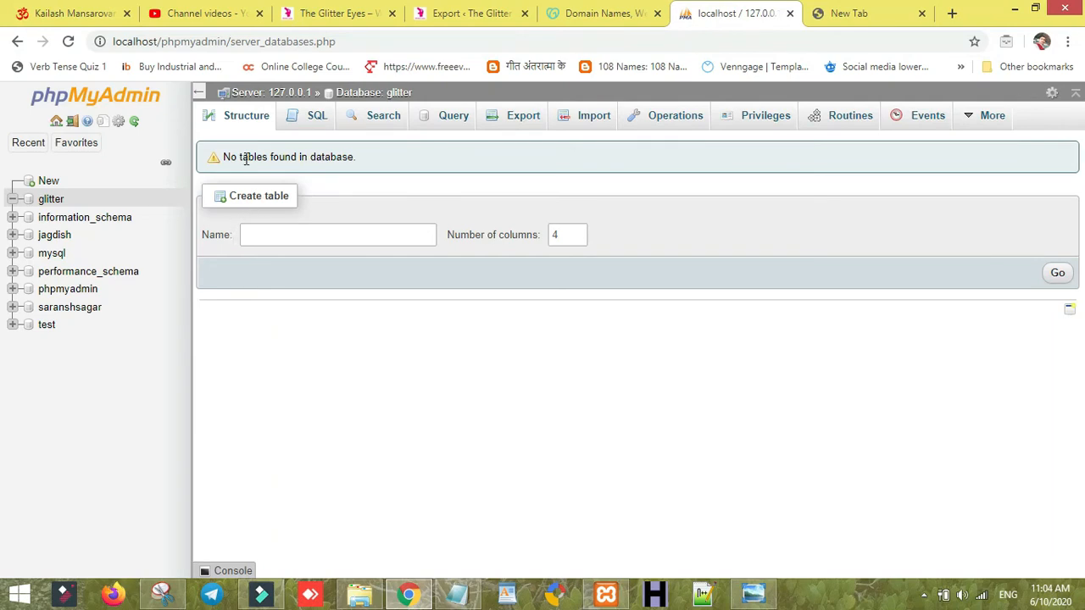
{"action": "left_click", "coordinate": [47, 202]}
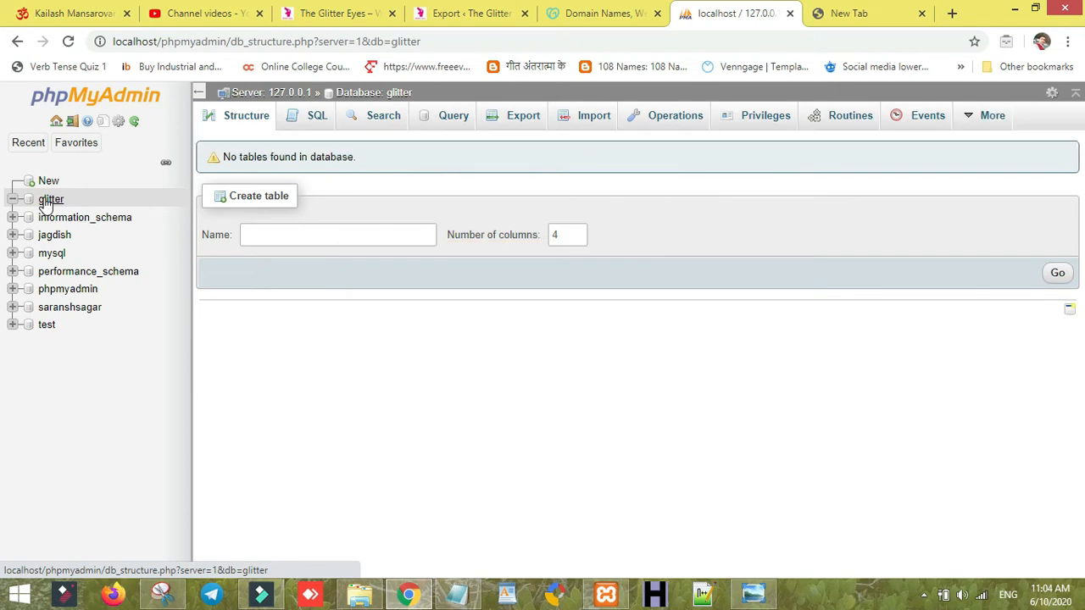
- Load the localhost XAMPP dashboard, then replace 'dashboard' with 'glitter' in the address
{"action": "left_click", "coordinate": [839, 13]}
{"action": "left_click", "coordinate": [824, 34]}
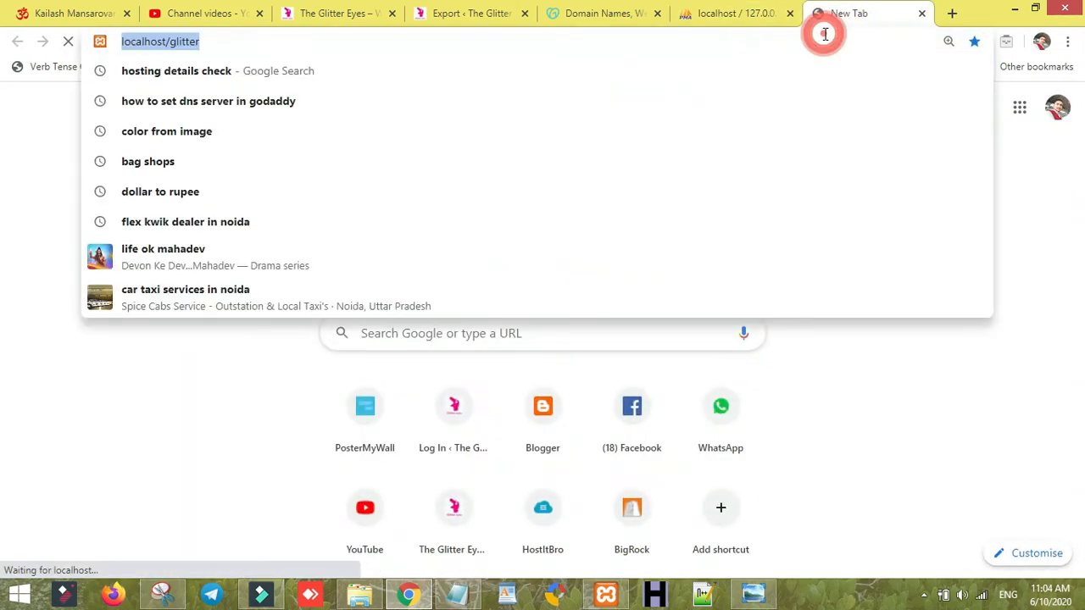
{"action": "double_click", "coordinate": [824, 34]}
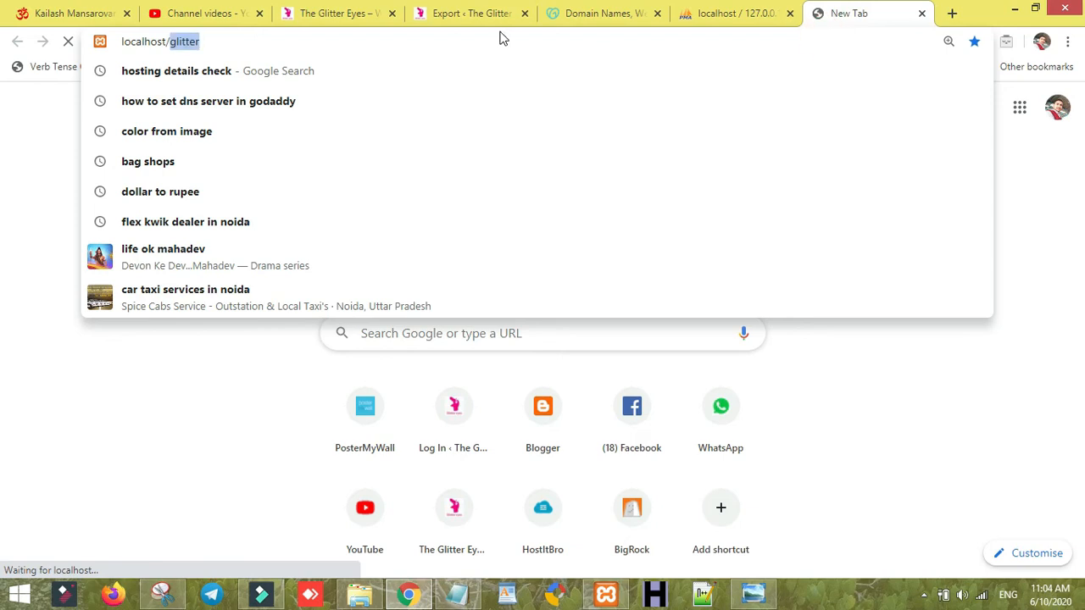
{"action": "key", "text": "BackSpace"}
{"action": "key", "text": "Return"}
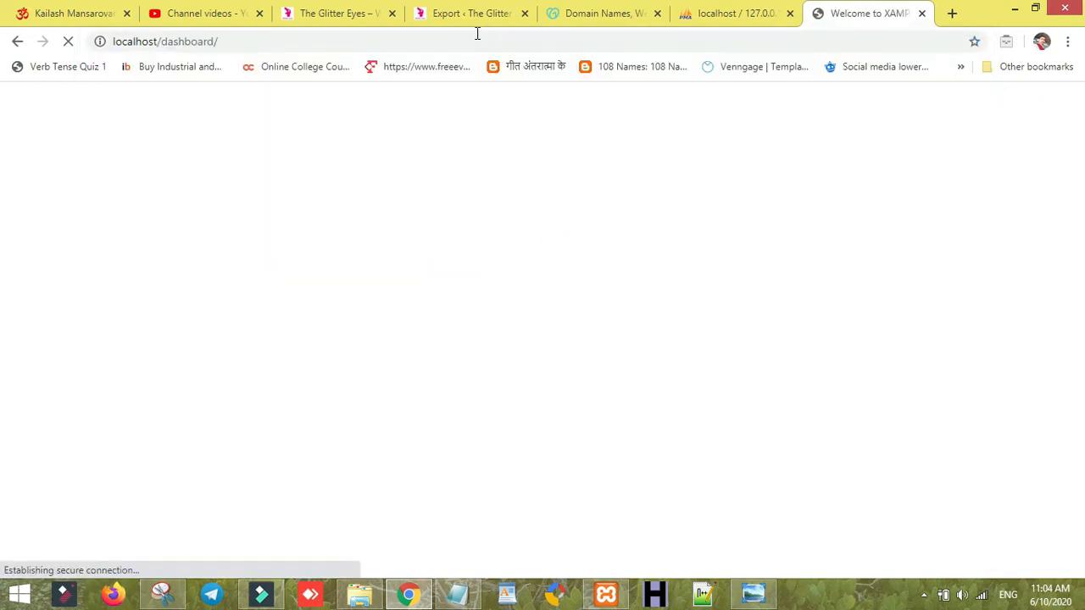
{"action": "scroll", "coordinate": [1072, 239], "scroll_direction": "down", "scroll_amount": 4}
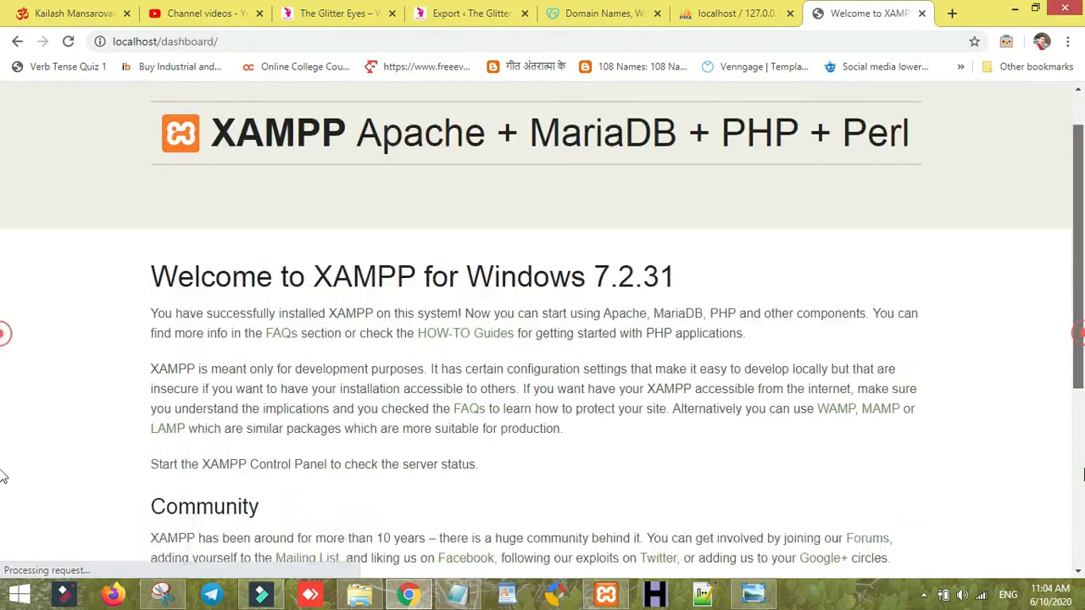
{"action": "scroll", "coordinate": [1072, 239], "scroll_direction": "up", "scroll_amount": 4}
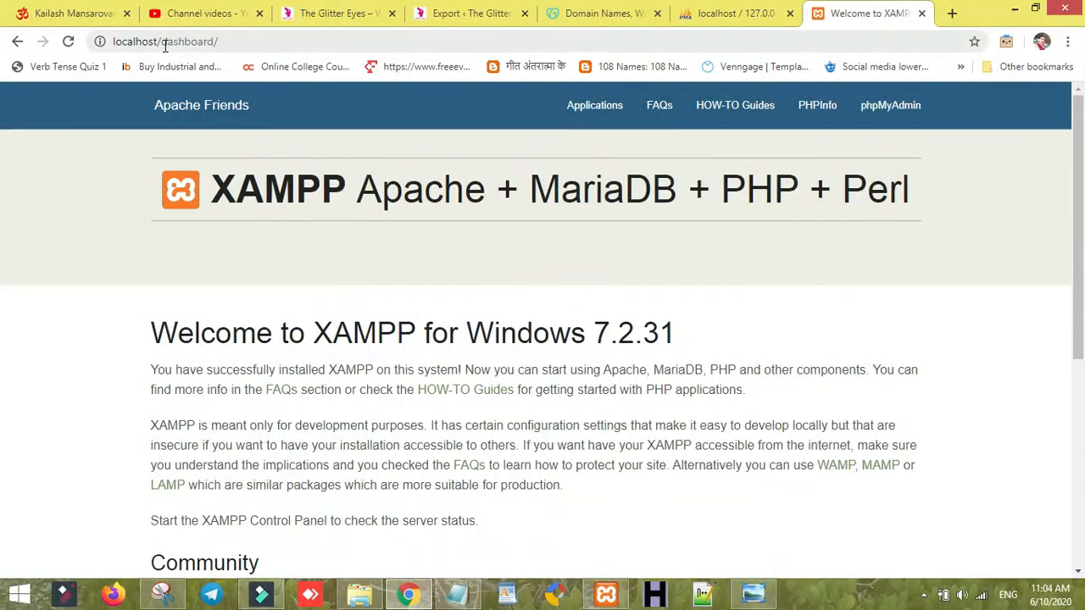
{"action": "left_click_drag", "start_coordinate": [161, 42], "coordinate": [219, 41]}
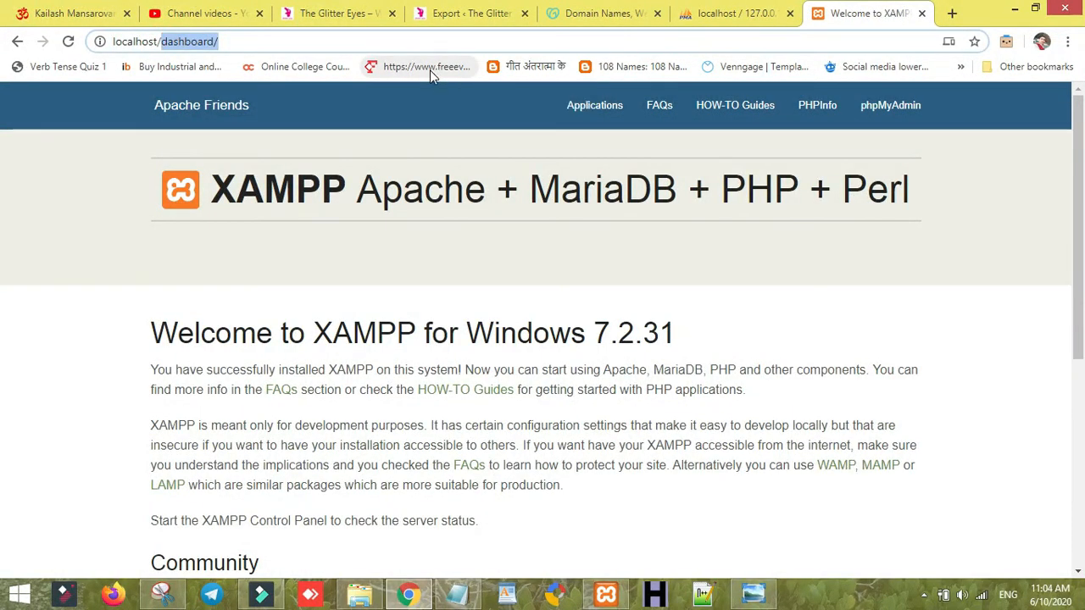
{"action": "type", "text": "glitter"}
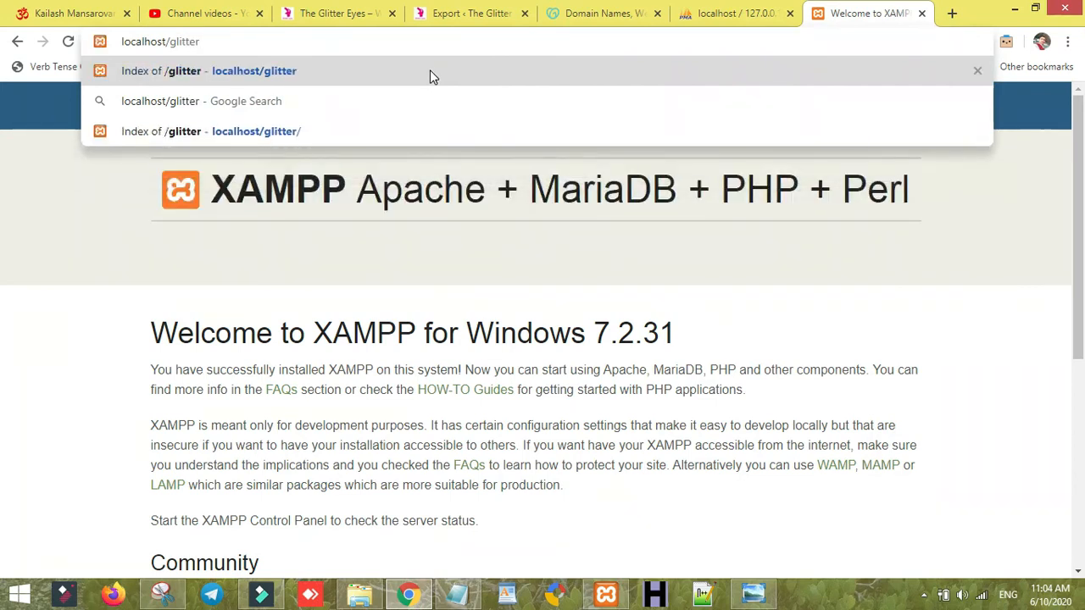
- Load localhost/glitter and continue the WordPress setup with English (United States)
{"action": "key", "text": "Return"}
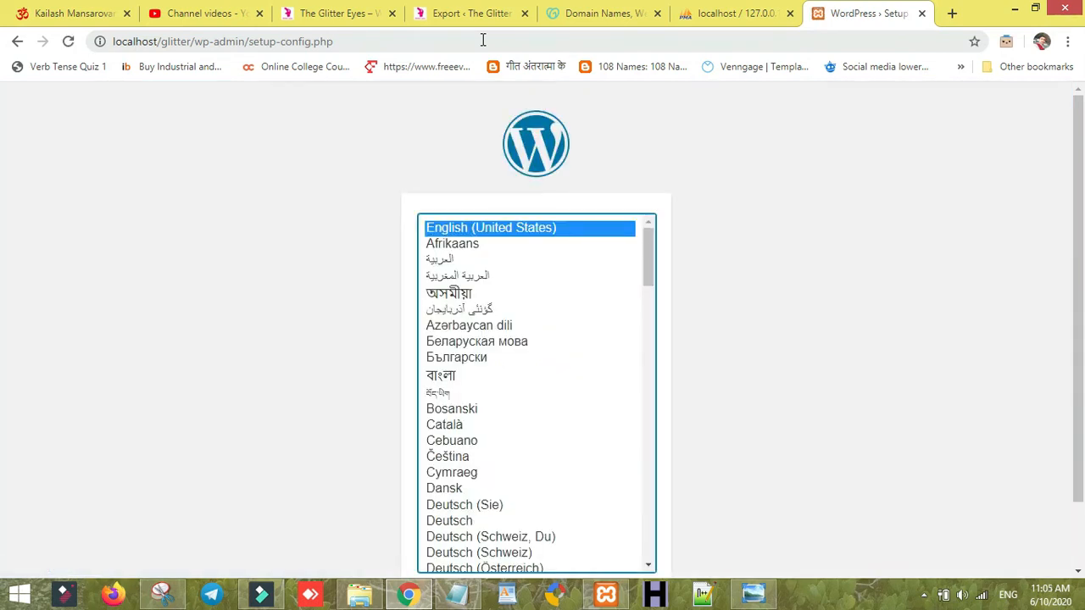
{"action": "left_click", "coordinate": [688, 13]}
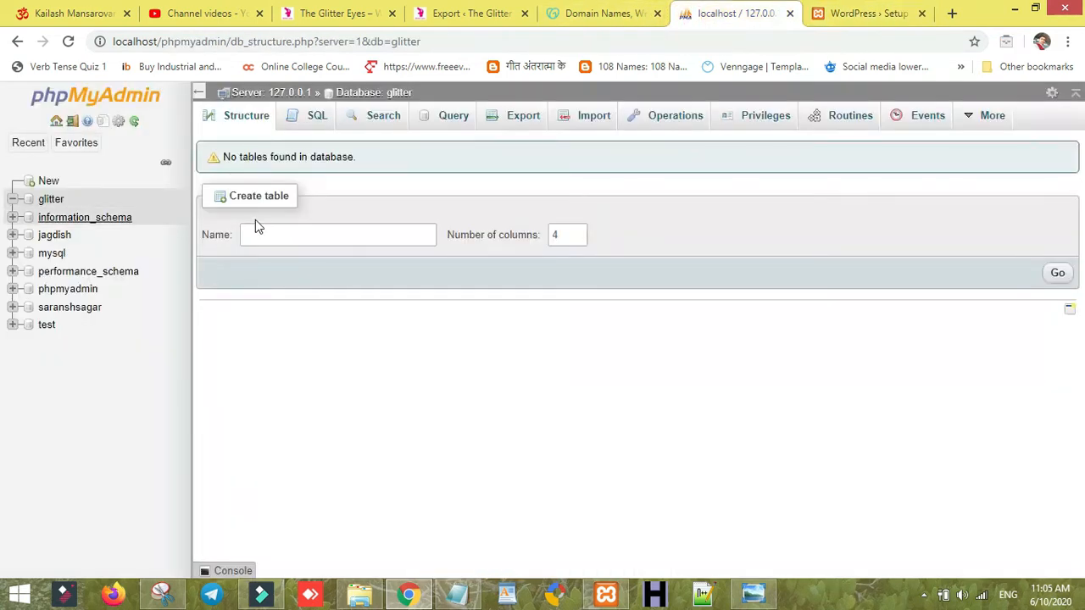
{"action": "left_click", "coordinate": [820, 13]}
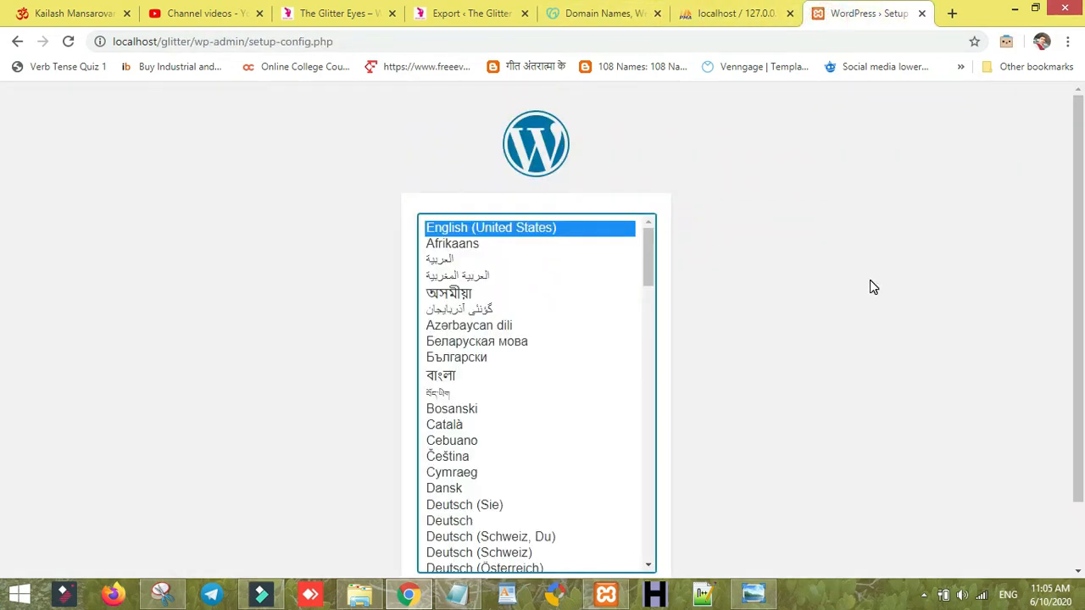
{"action": "scroll", "coordinate": [5, 270], "scroll_direction": "down", "scroll_amount": 1}
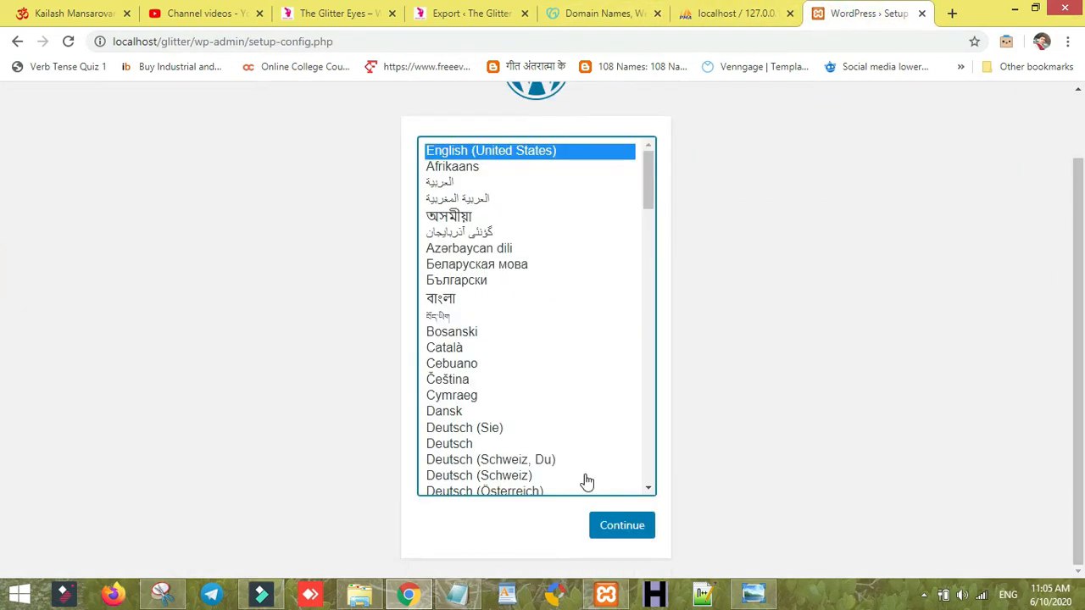
{"action": "left_click", "coordinate": [620, 527]}
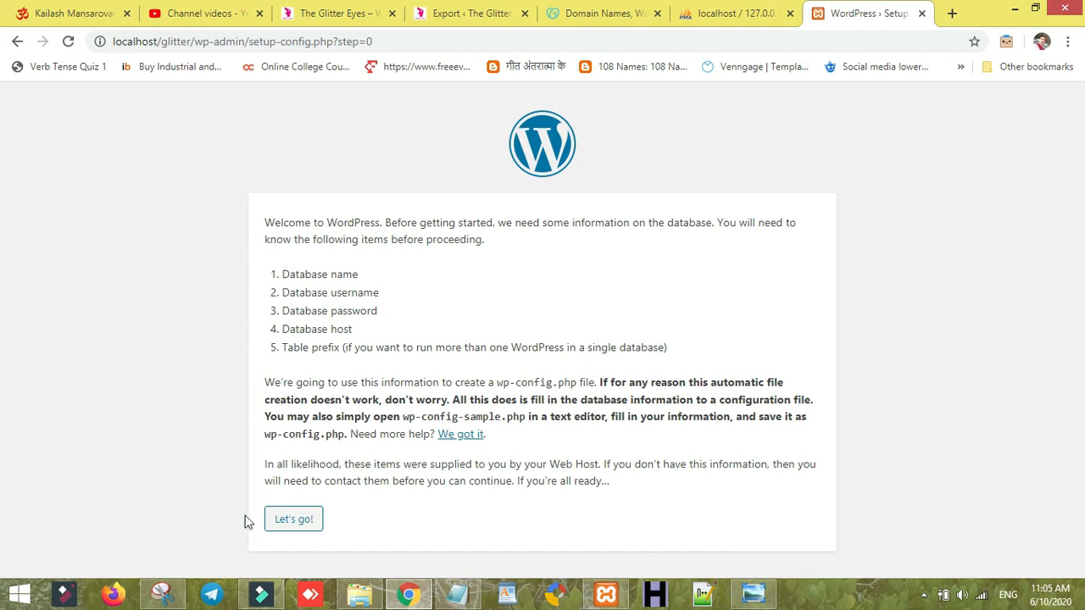
- Enter database name glitter and username root in the connection form
{"action": "left_click", "coordinate": [296, 520]}
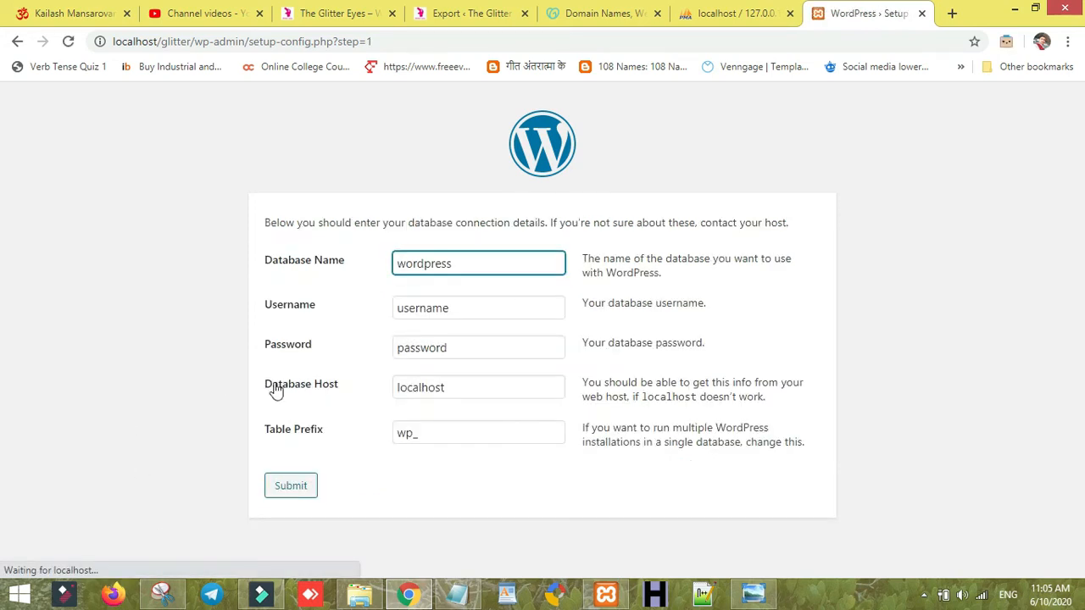
{"action": "double_click", "coordinate": [457, 264]}
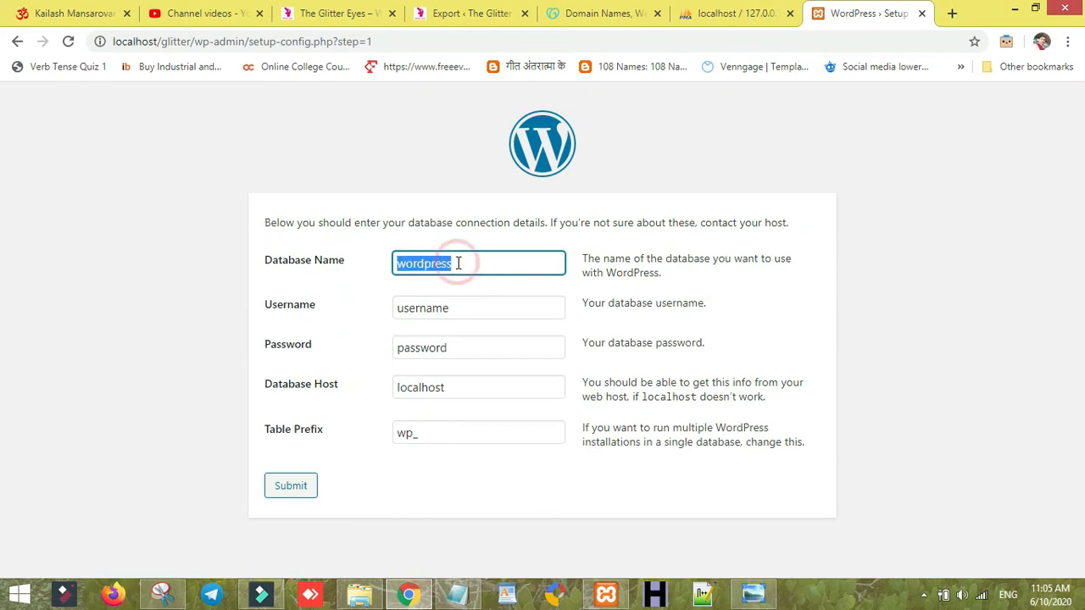
{"action": "type", "text": "glitter"}
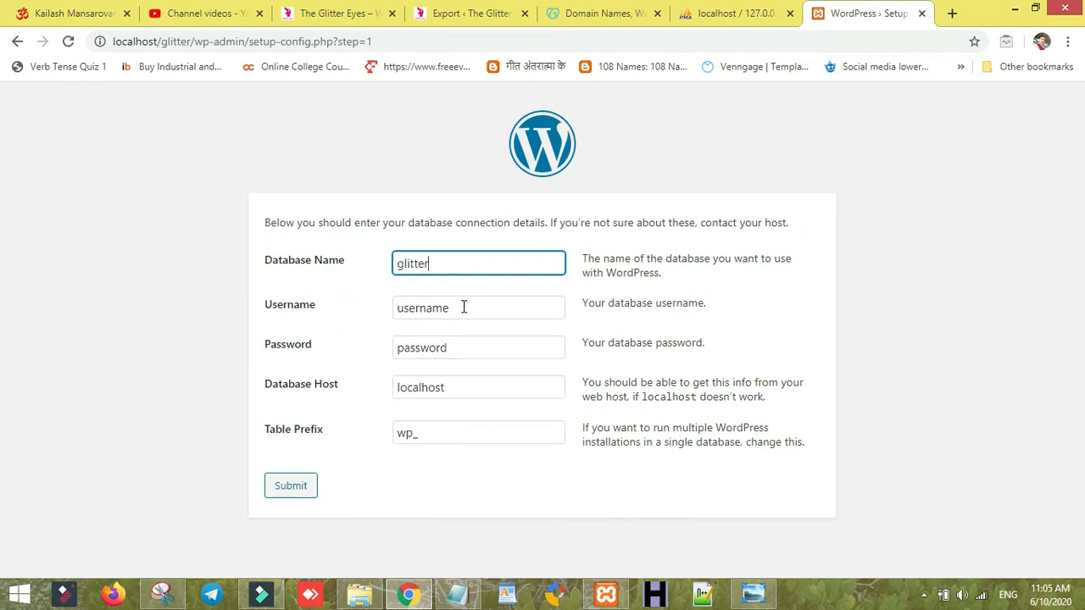
{"action": "double_click", "coordinate": [463, 306]}
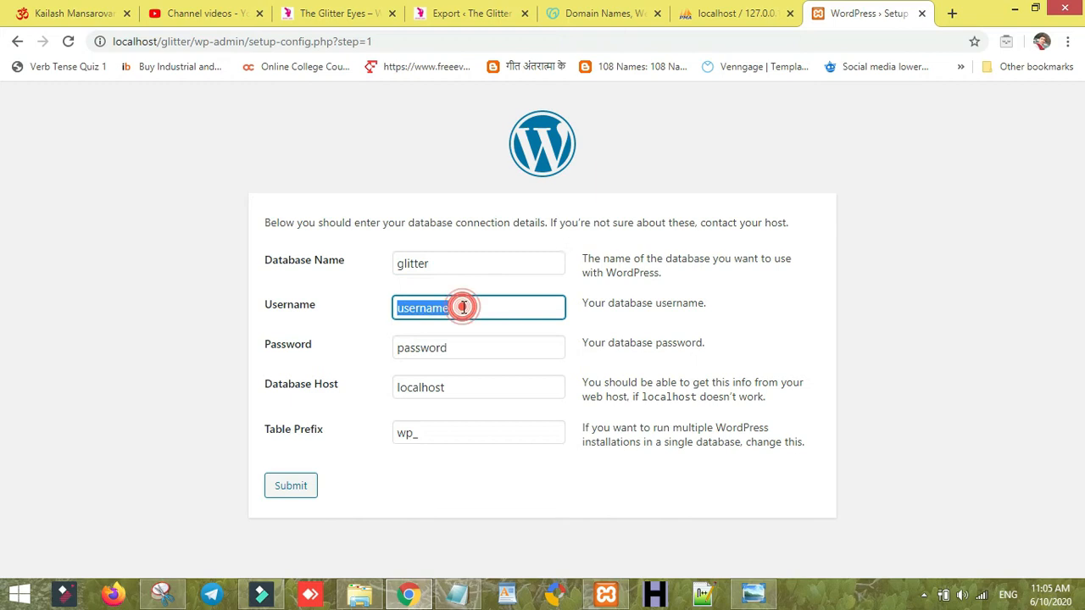
{"action": "type", "text": "teroot"}
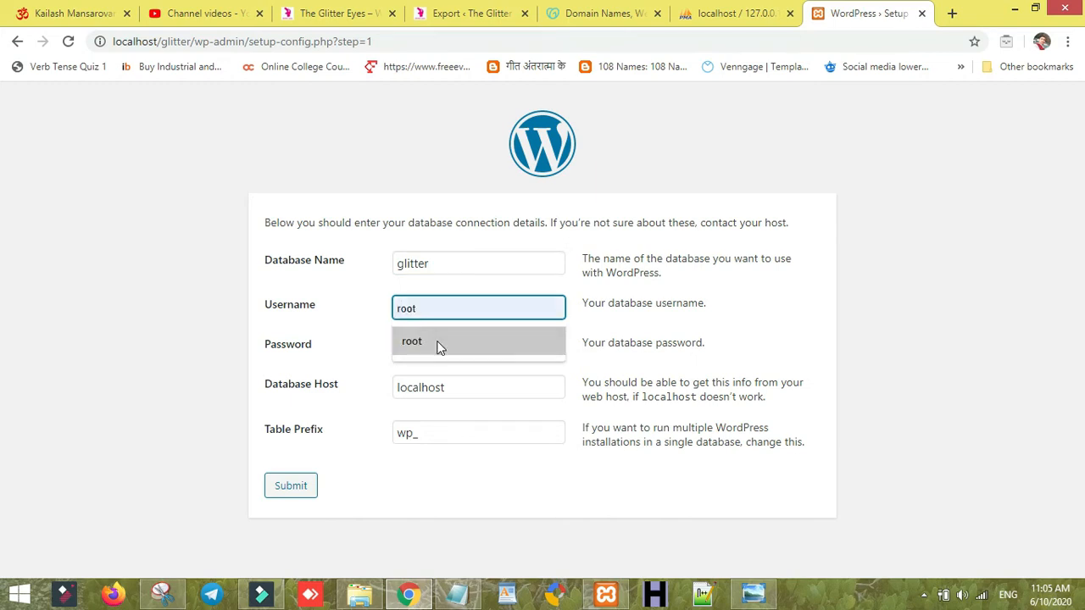
{"action": "left_click", "coordinate": [435, 342]}
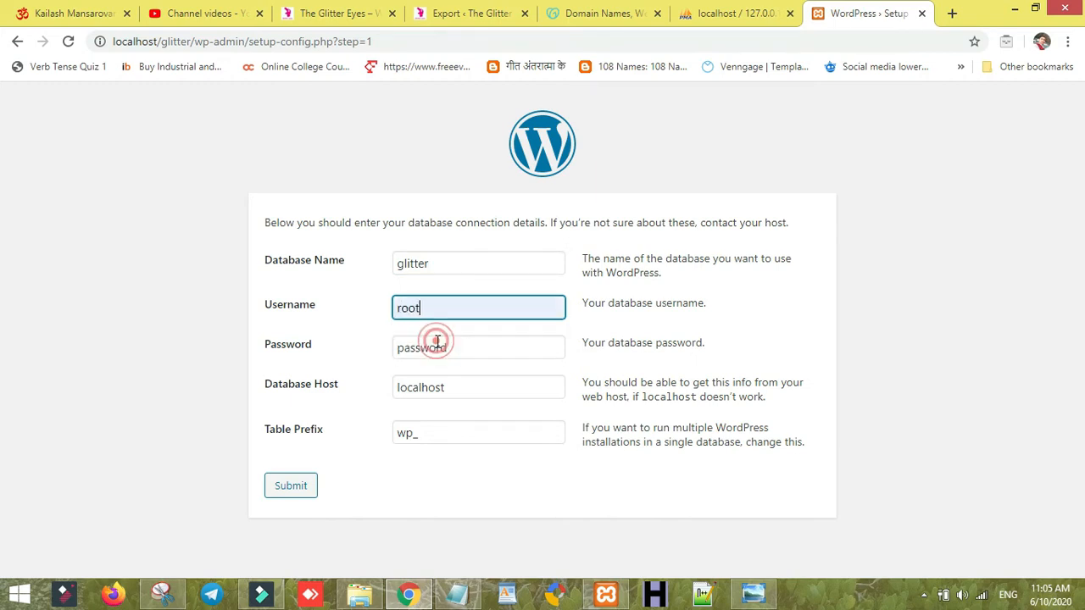
- Leave the database password empty, submit the details, and run the installation
{"action": "left_click", "coordinate": [409, 352]}
{"action": "double_click", "coordinate": [438, 356]}
{"action": "key", "text": "BackSpace"}
{"action": "left_click", "coordinate": [449, 410]}
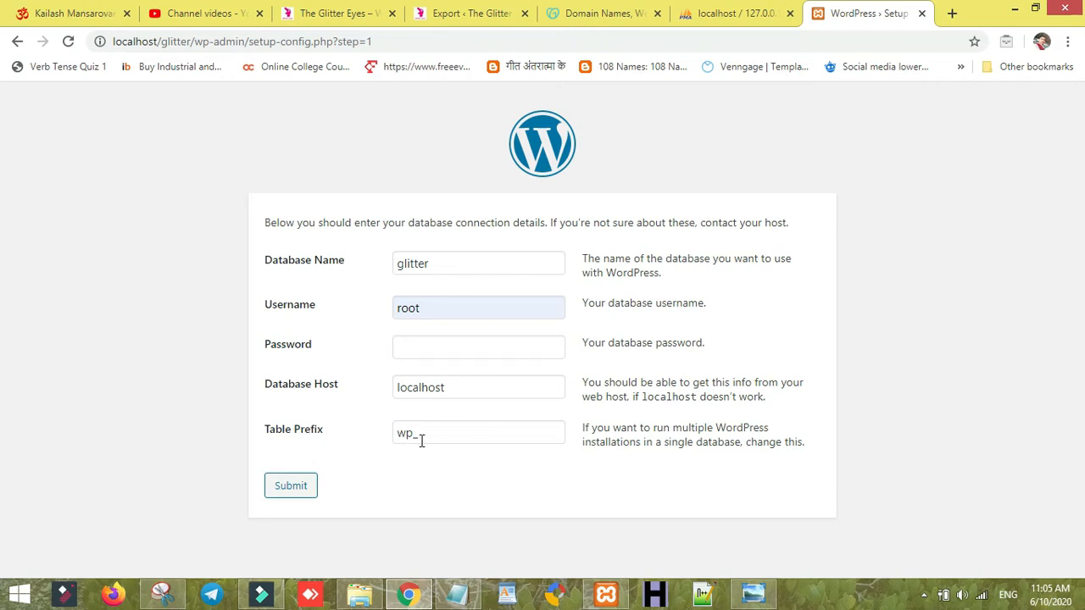
{"action": "left_click", "coordinate": [305, 488]}
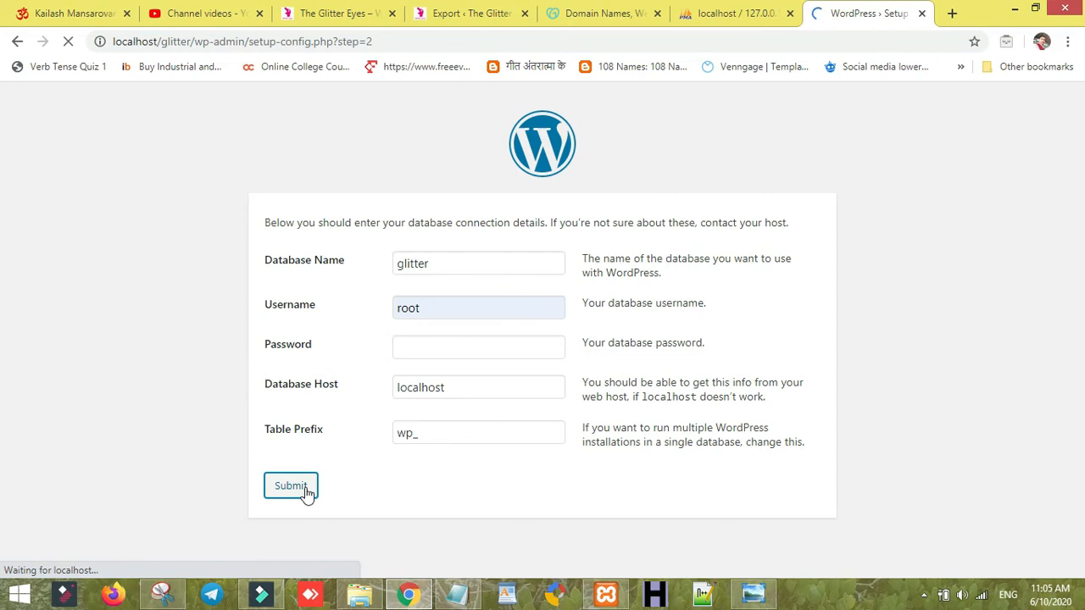
{"action": "left_click", "coordinate": [290, 294]}
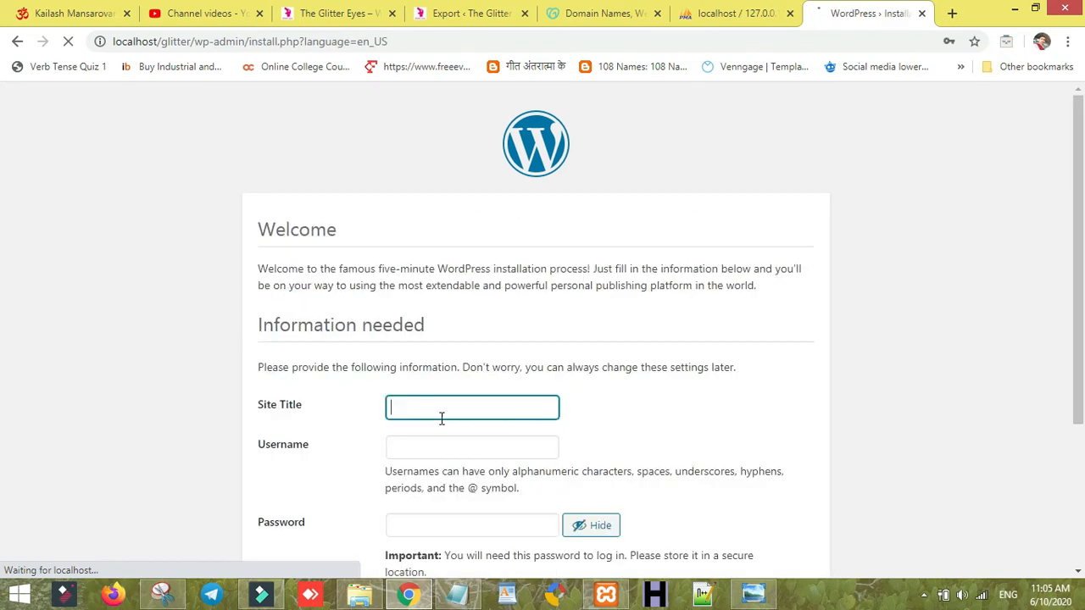
- Set the site title to glitter and replace the autofilled admin username
{"action": "left_click", "coordinate": [442, 409]}
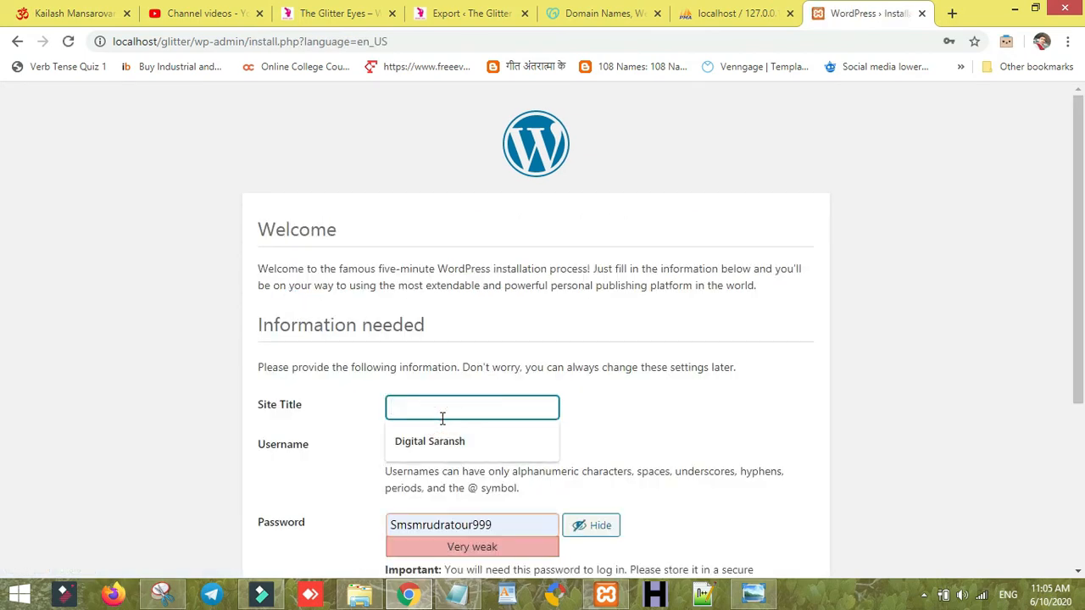
{"action": "type", "text": "glitter"}
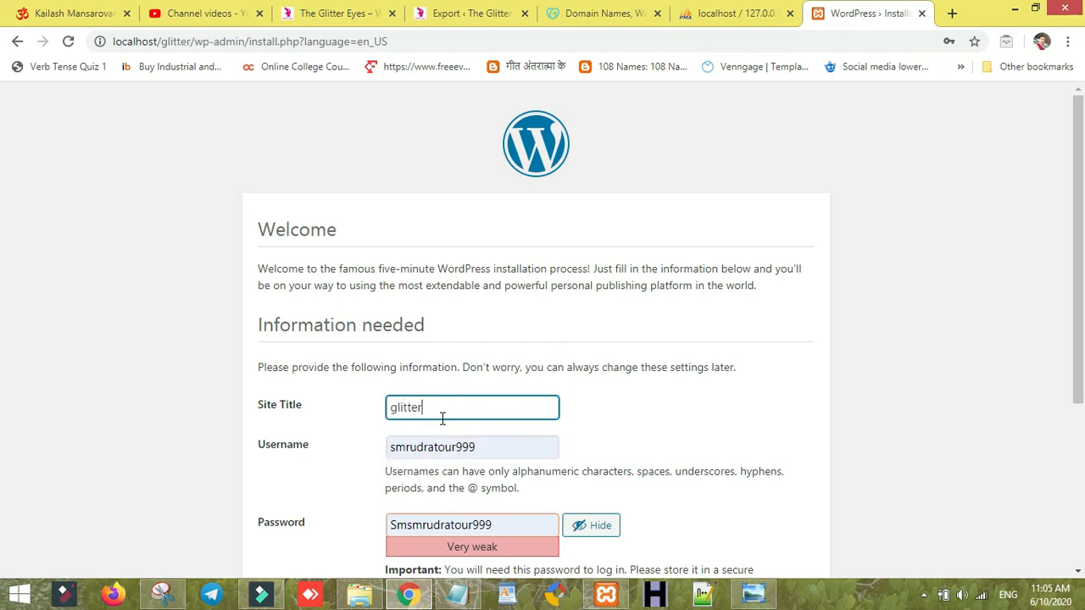
{"action": "left_click", "coordinate": [451, 442]}
{"action": "double_click", "coordinate": [458, 442]}
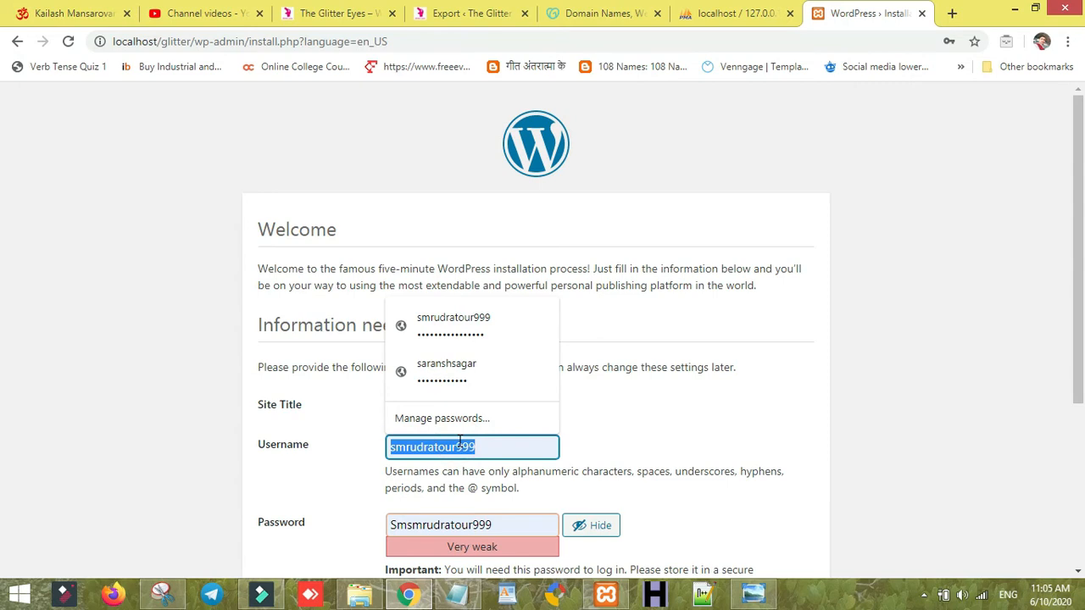
{"action": "type", "text": "glitter"}
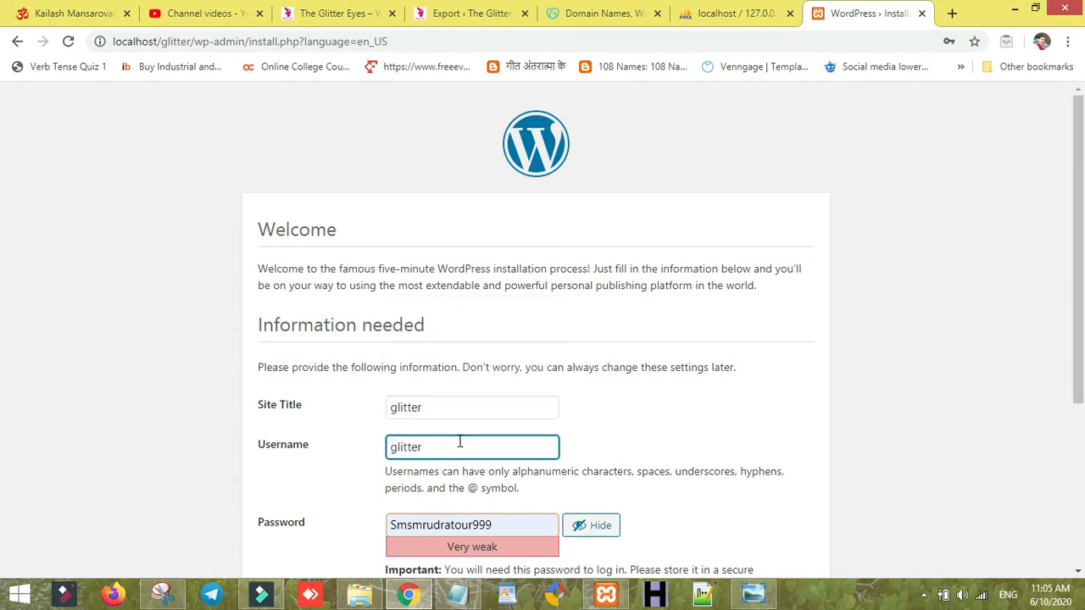
- Enter a strong admin password and select it for copying into WordPad
{"action": "double_click", "coordinate": [504, 526]}
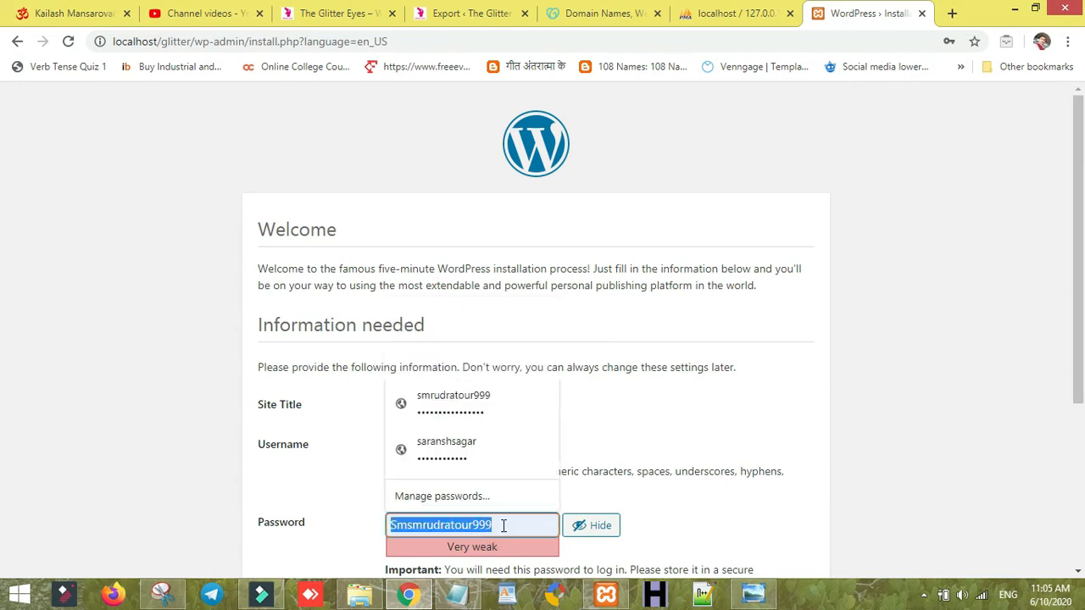
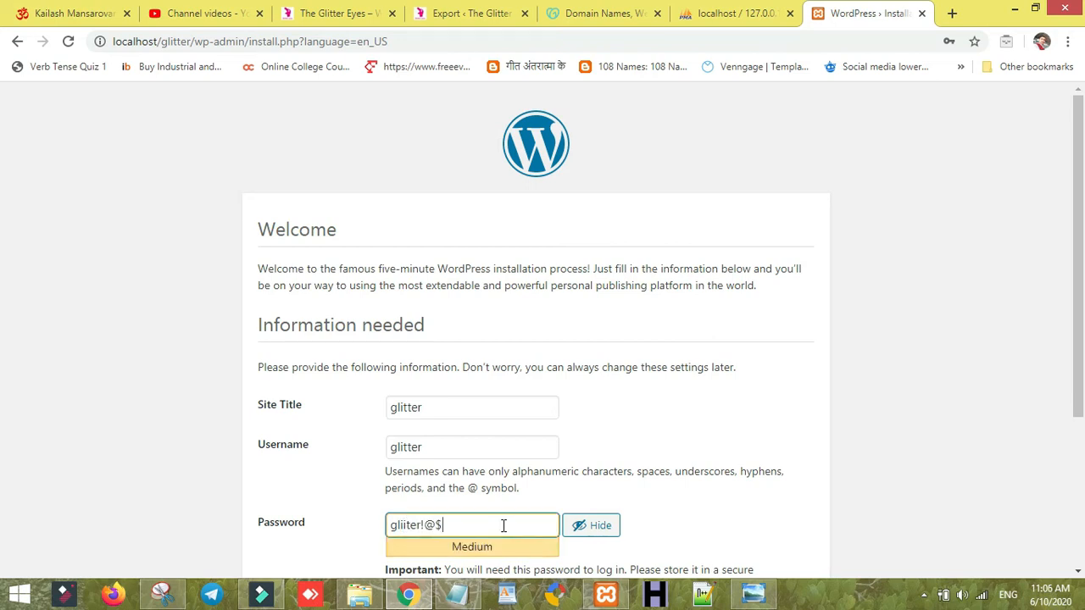
{"action": "key", "text": "ctrl+a"}
{"action": "key", "text": "ctrl+c"}
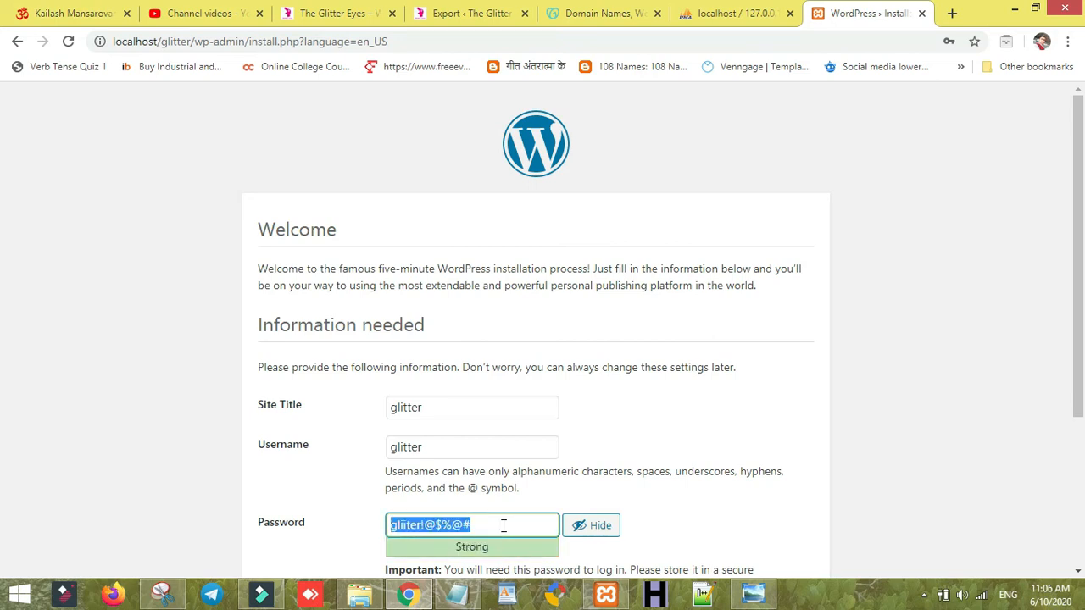
{"action": "left_click", "coordinate": [500, 593]}
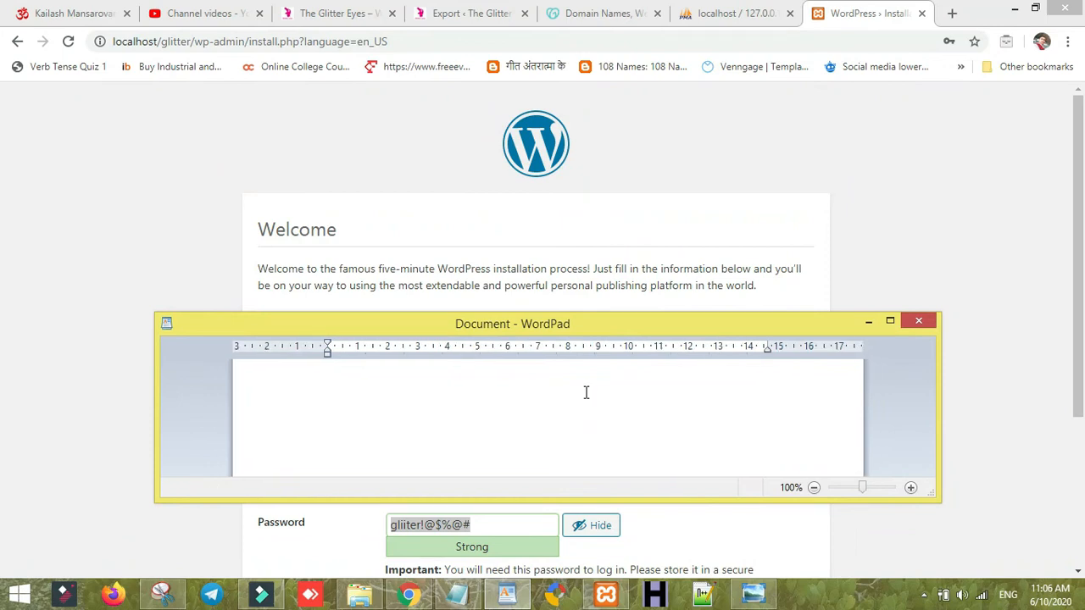
- Paste the copied admin password into WordPad on its own line, then return to the installation page
{"action": "key", "text": "ctrl+v"}
{"action": "key", "text": "Return"}
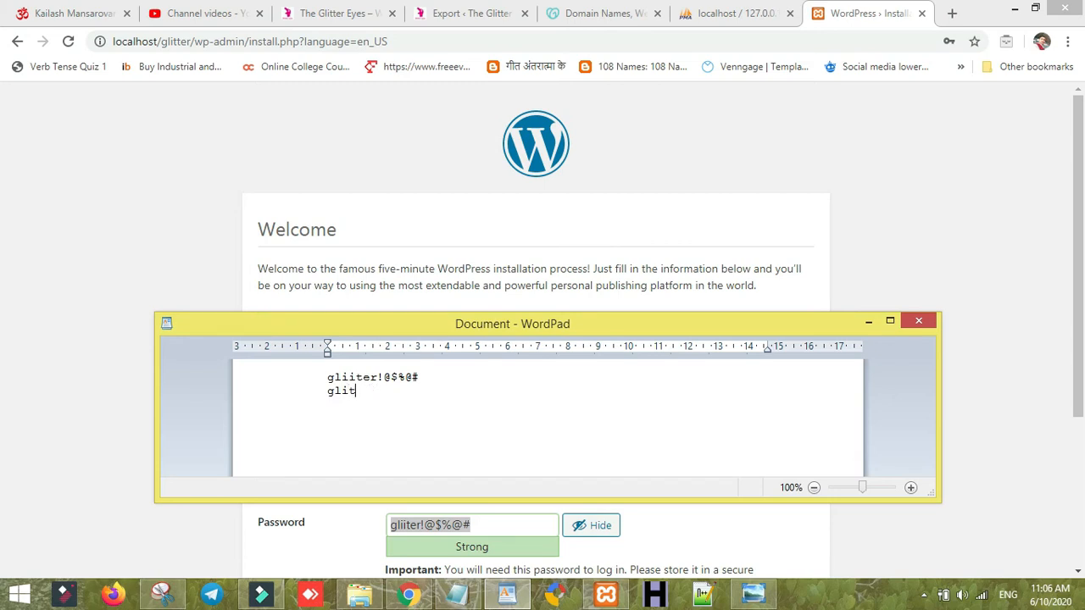
{"action": "left_click", "coordinate": [161, 265]}
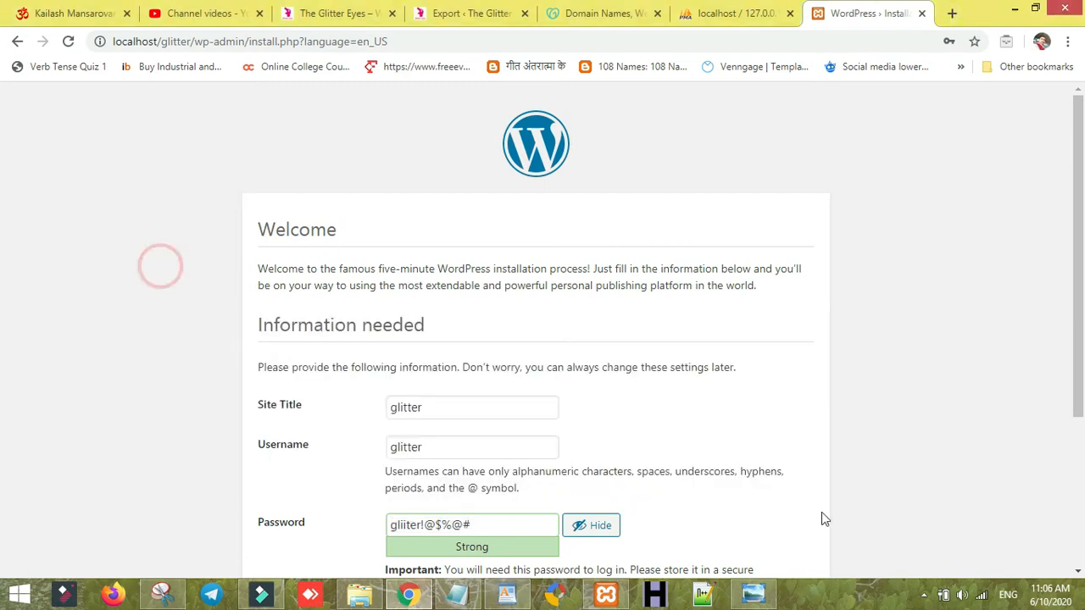
- Fill in the saved admin e-mail, tick 'Discourage search engines from indexing this site', and install WordPress
{"action": "scroll", "coordinate": [1, 404], "scroll_direction": "down", "scroll_amount": 2}
{"action": "scroll", "coordinate": [2, 513], "scroll_direction": "down", "scroll_amount": 1}
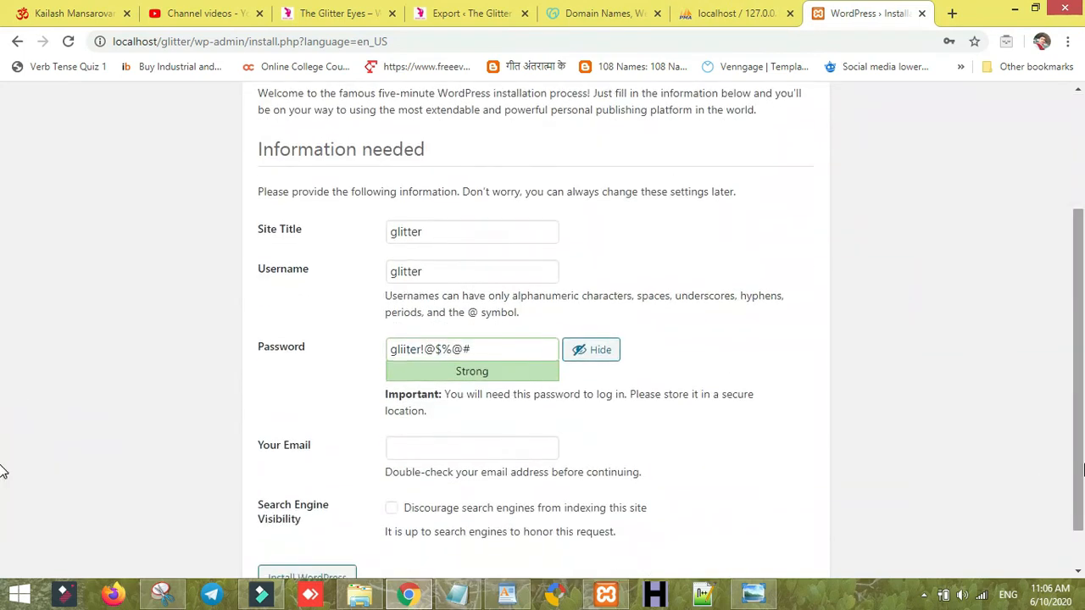
{"action": "scroll", "coordinate": [2, 515], "scroll_direction": "down", "scroll_amount": 1}
{"action": "left_click", "coordinate": [446, 397]}
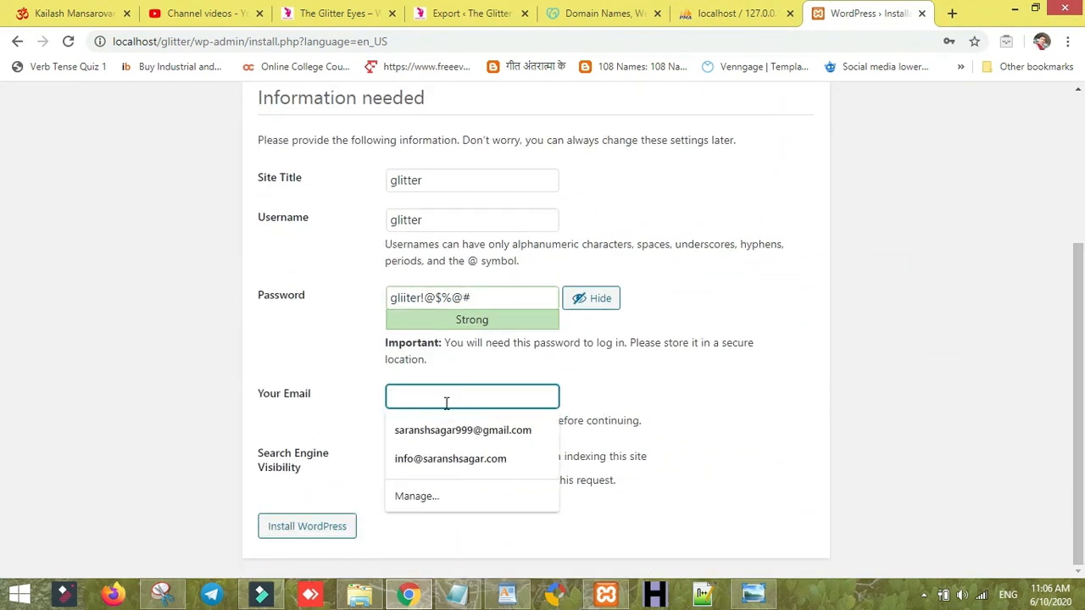
{"action": "left_click", "coordinate": [455, 460]}
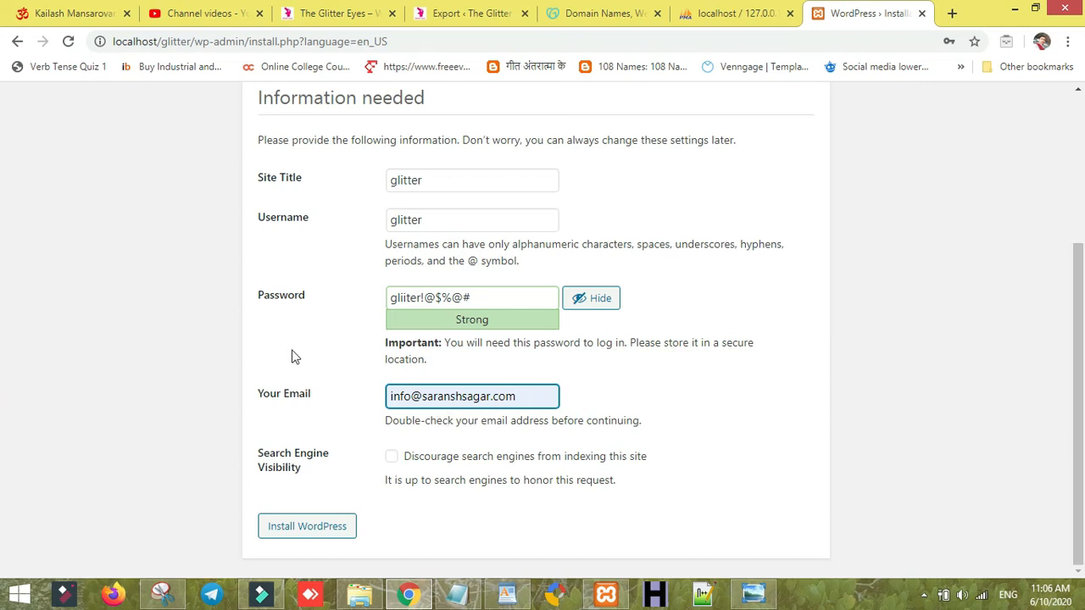
{"action": "left_click", "coordinate": [392, 458]}
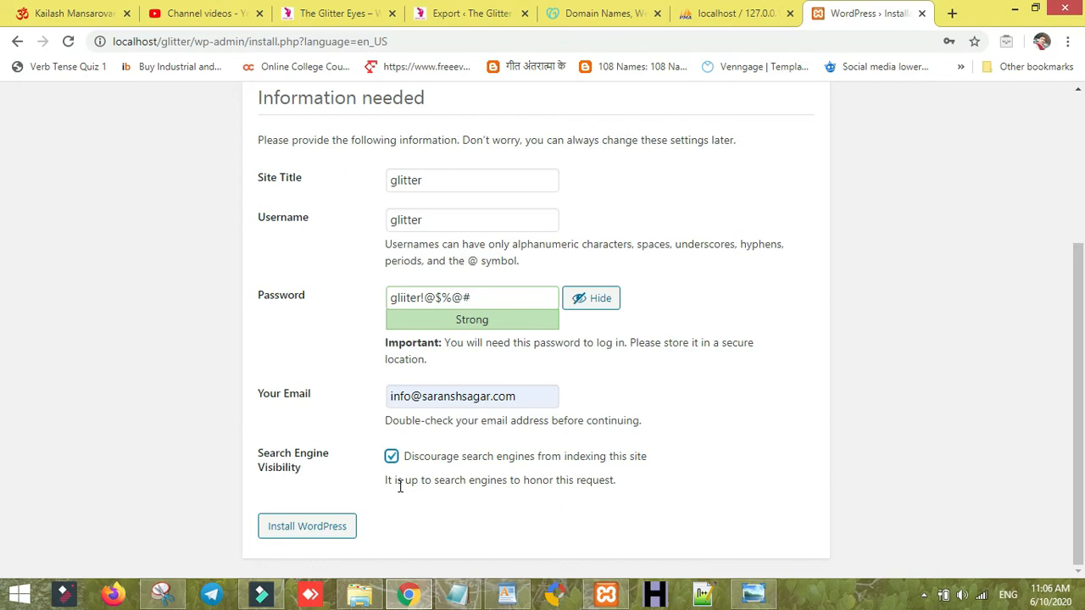
{"action": "left_click", "coordinate": [291, 521]}
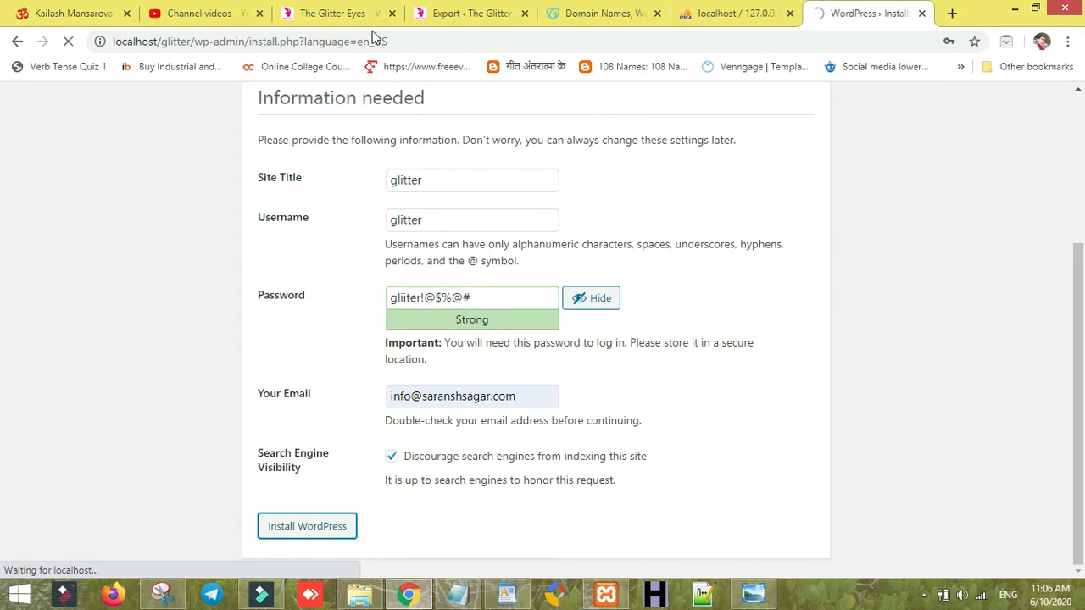
- Download the live site's 121 MB export backup to the desktop, then return to the install tab
{"action": "left_click", "coordinate": [465, 13]}
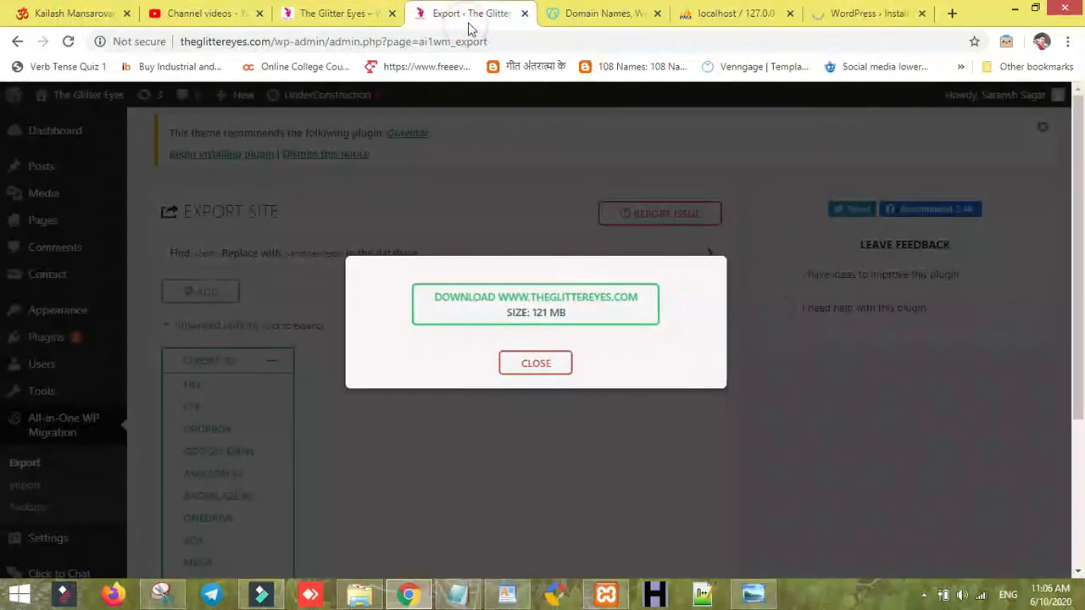
{"action": "left_click", "coordinate": [547, 315]}
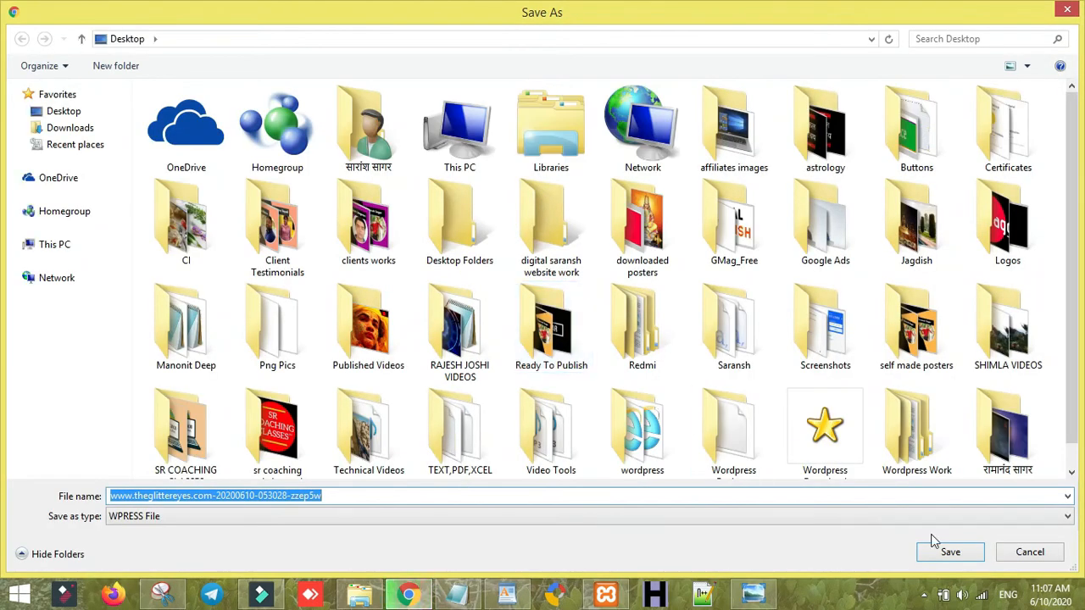
{"action": "left_click", "coordinate": [947, 551]}
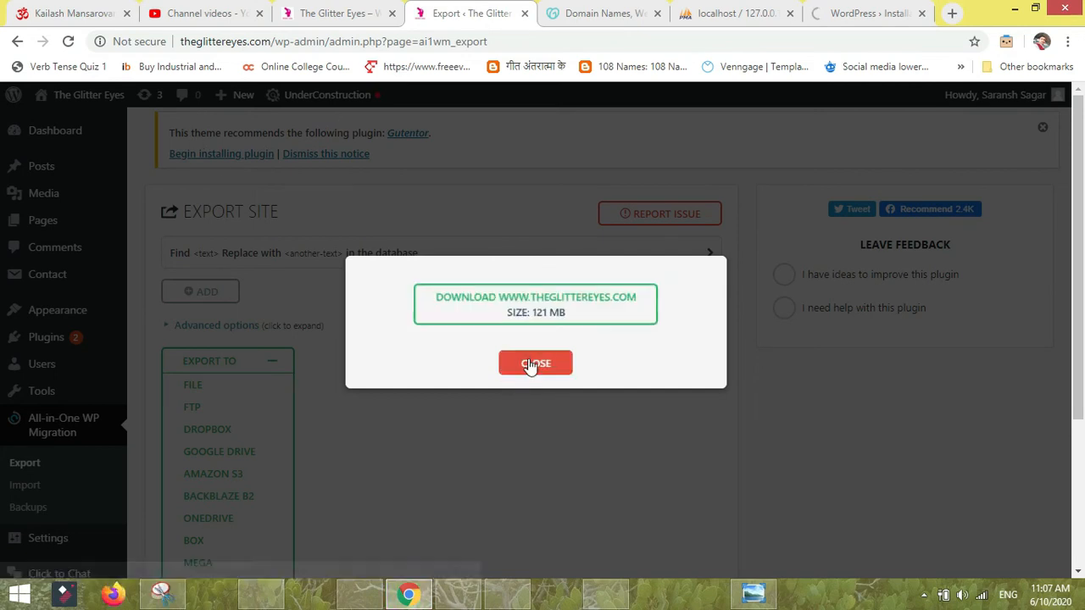
{"action": "left_click", "coordinate": [527, 361]}
{"action": "left_click", "coordinate": [861, 8]}
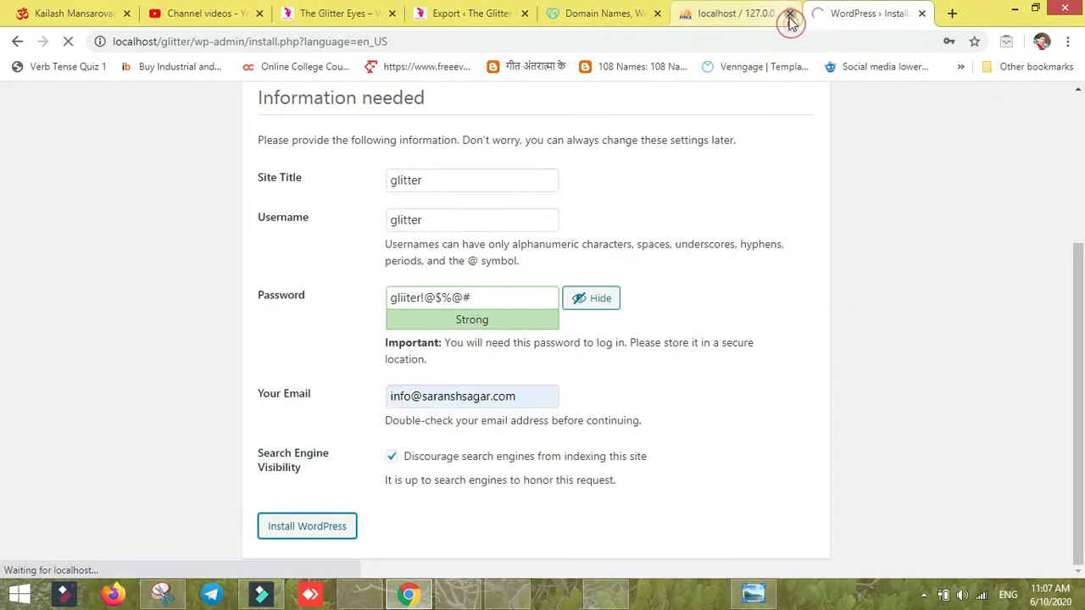
- Close the phpMyAdmin tab and copy the saved credentials from the WordPad note
{"action": "left_click", "coordinate": [789, 13]}
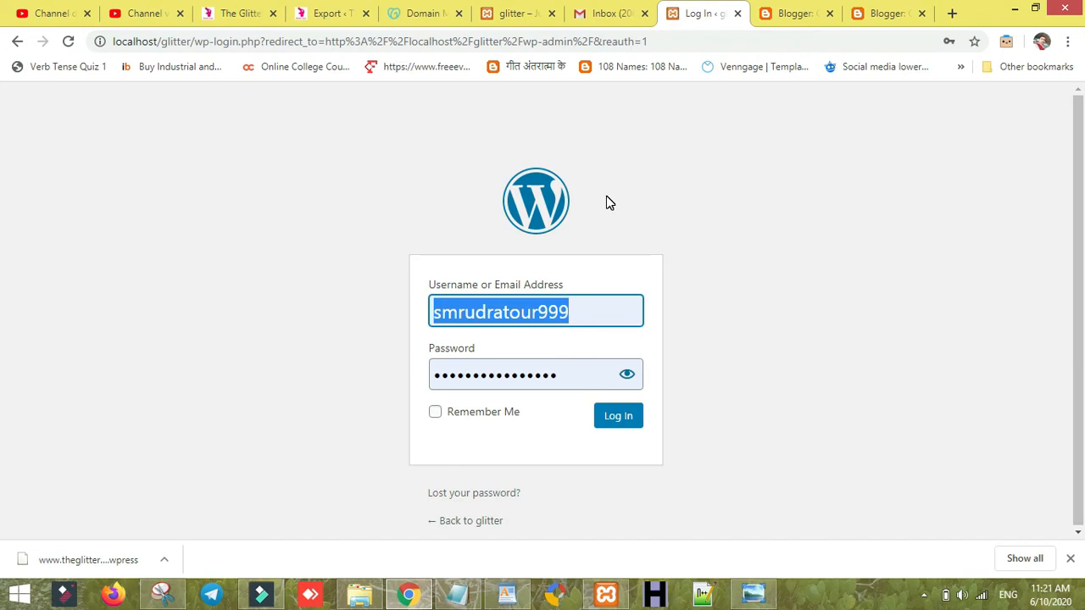
{"action": "left_click", "coordinate": [704, 377]}
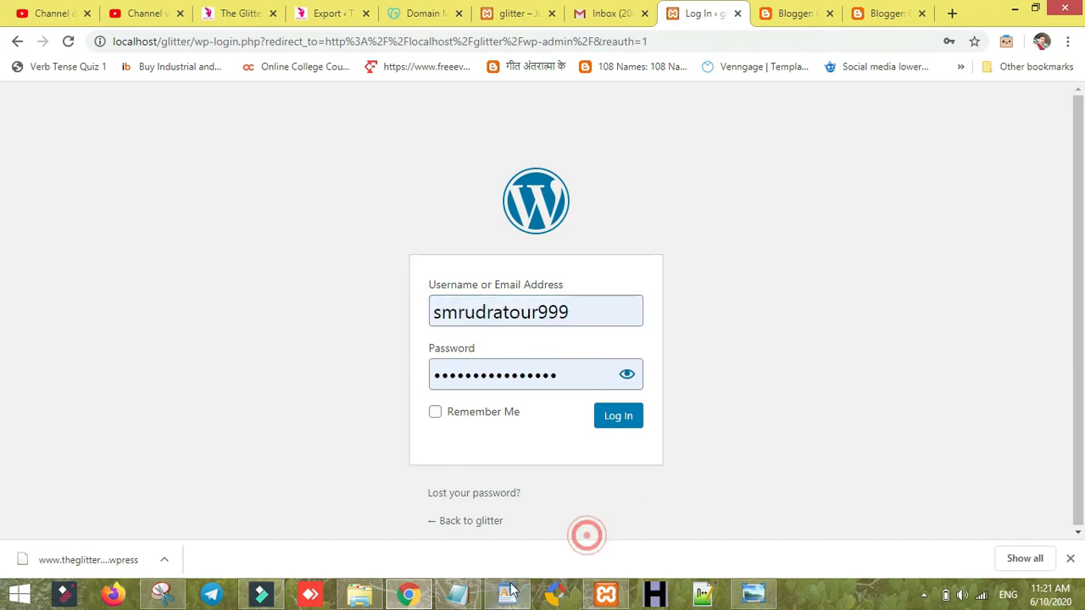
{"action": "left_click", "coordinate": [507, 593]}
{"action": "left_click_drag", "start_coordinate": [381, 390], "coordinate": [353, 391]}
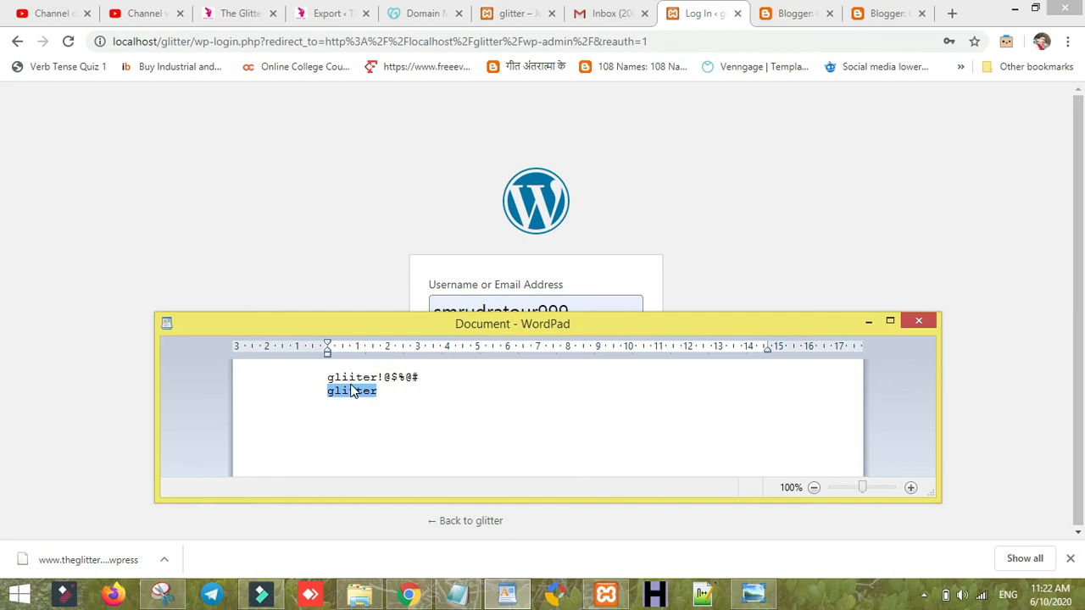
{"action": "triple_click", "coordinate": [395, 375]}
{"action": "key", "text": "ctrl+c"}
{"action": "left_click_drag", "start_coordinate": [379, 213], "coordinate": [472, 331]}
- Paste the noted username and password into the login form and attempt to log in
{"action": "double_click", "coordinate": [485, 316]}
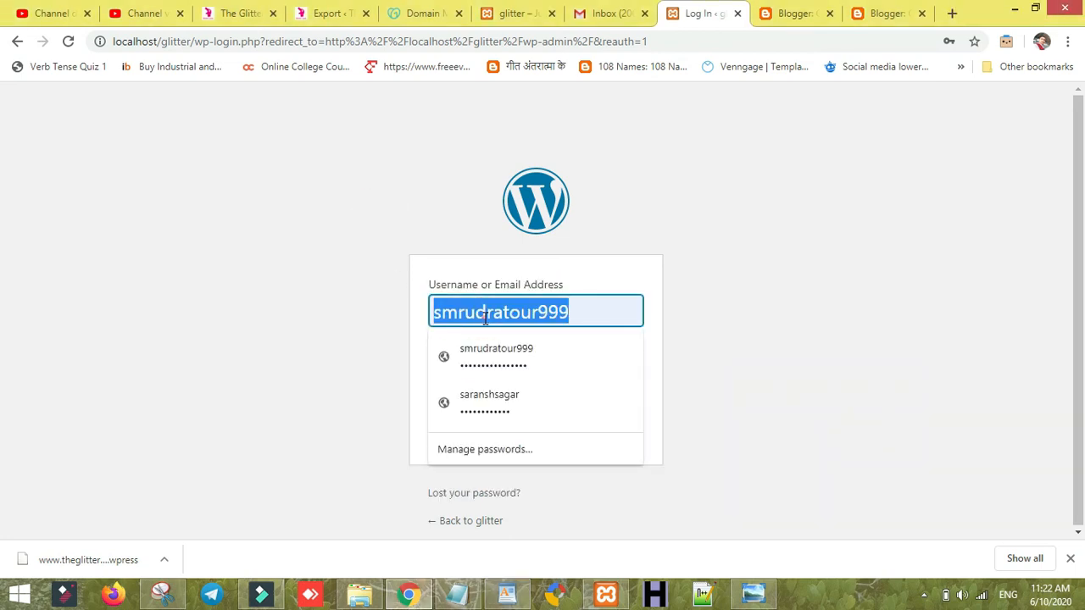
{"action": "key", "text": "ctrl+v"}
{"action": "key", "text": "BackSpace"}
{"action": "key", "text": "BackSpace"}
{"action": "key", "text": "BackSpace"}
{"action": "key", "text": "BackSpace"}
{"action": "key", "text": "BackSpace"}
{"action": "key", "text": "BackSpace"}
{"action": "key", "text": "BackSpace"}
{"action": "key", "text": "BackSpace"}
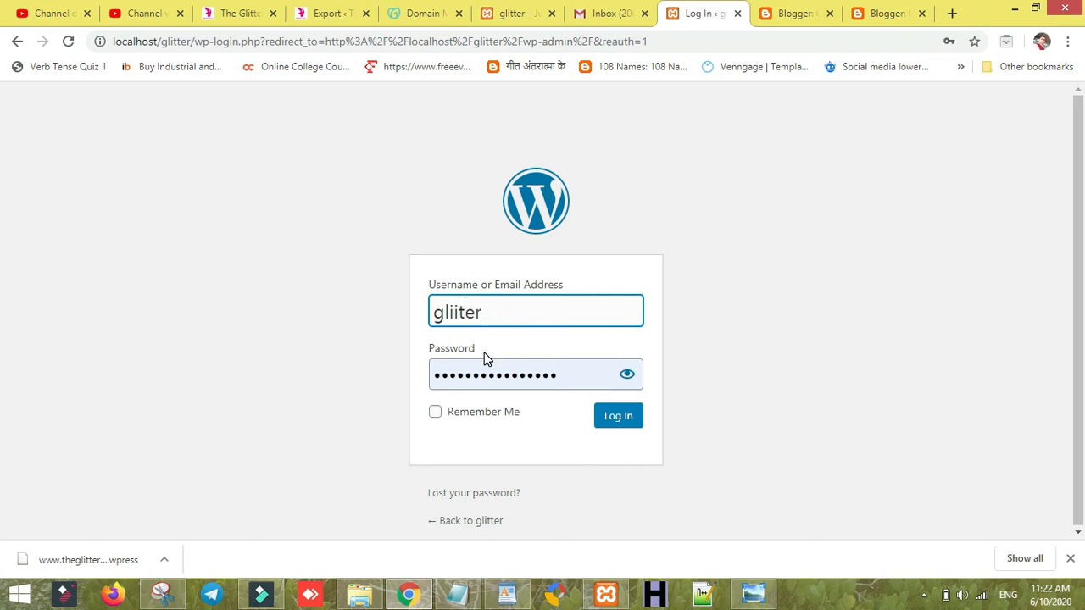
{"action": "left_click", "coordinate": [485, 383]}
{"action": "double_click", "coordinate": [486, 383]}
{"action": "key", "text": "ctrl+v"}
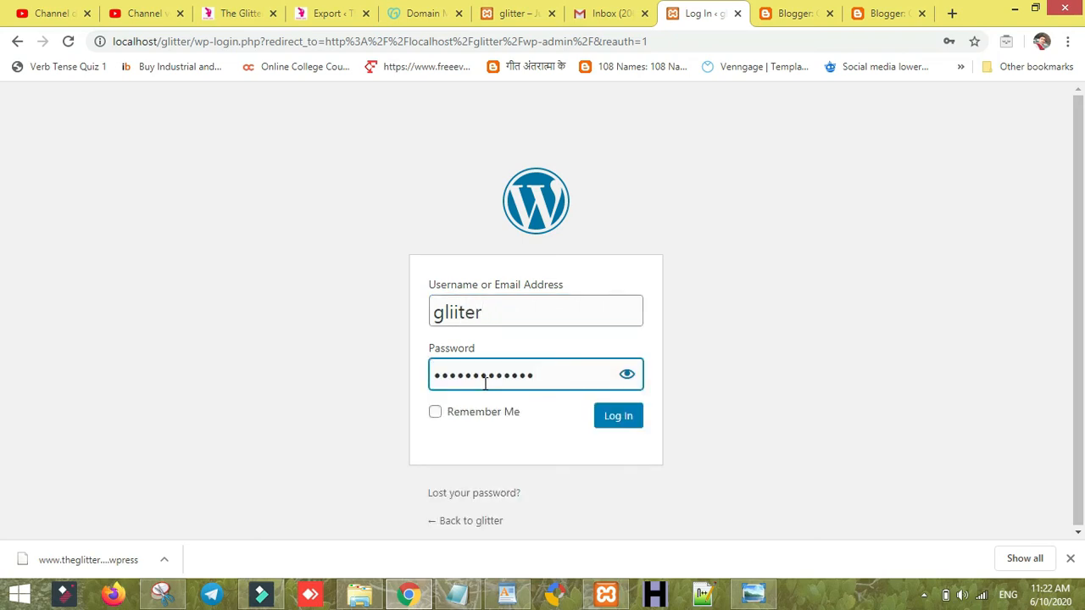
{"action": "left_click", "coordinate": [604, 415]}
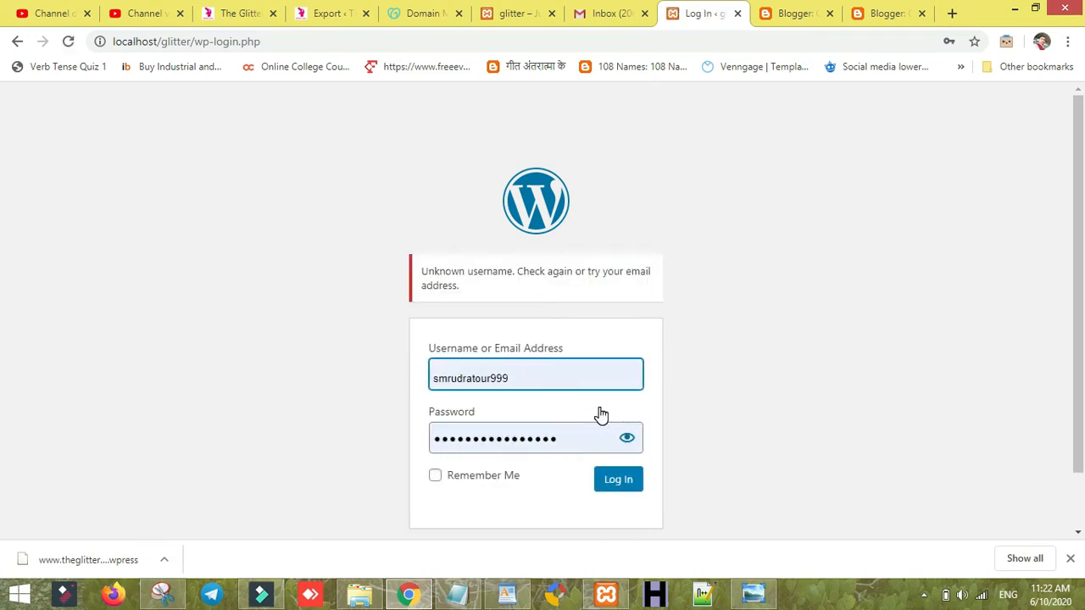
- Check the saved username in the WordPad note against the login form
{"action": "left_click", "coordinate": [587, 359]}
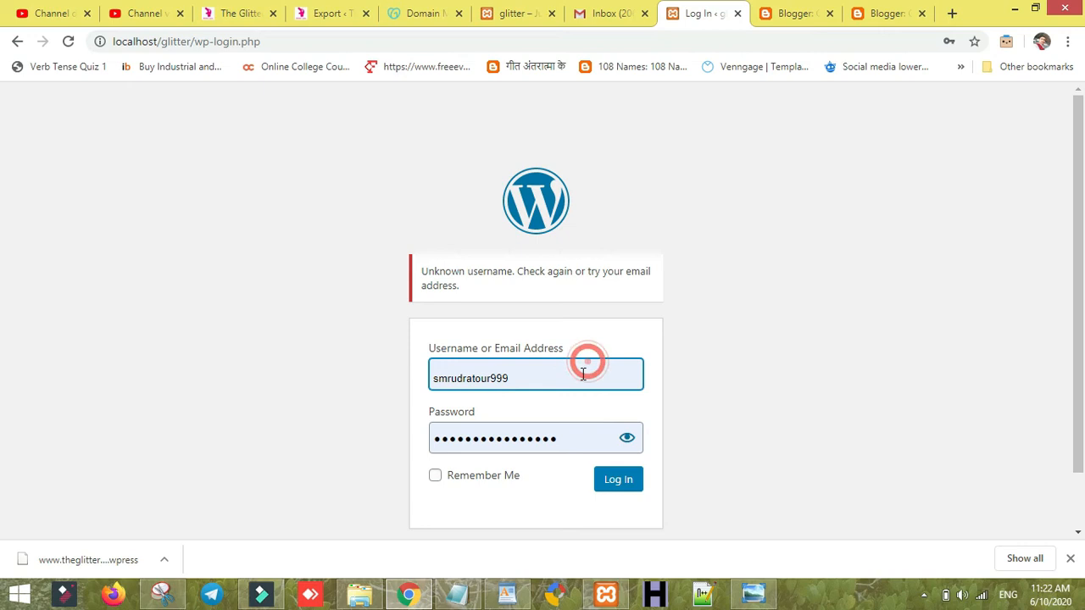
{"action": "left_click", "coordinate": [579, 378]}
{"action": "left_click", "coordinate": [702, 429]}
{"action": "left_click", "coordinate": [538, 378]}
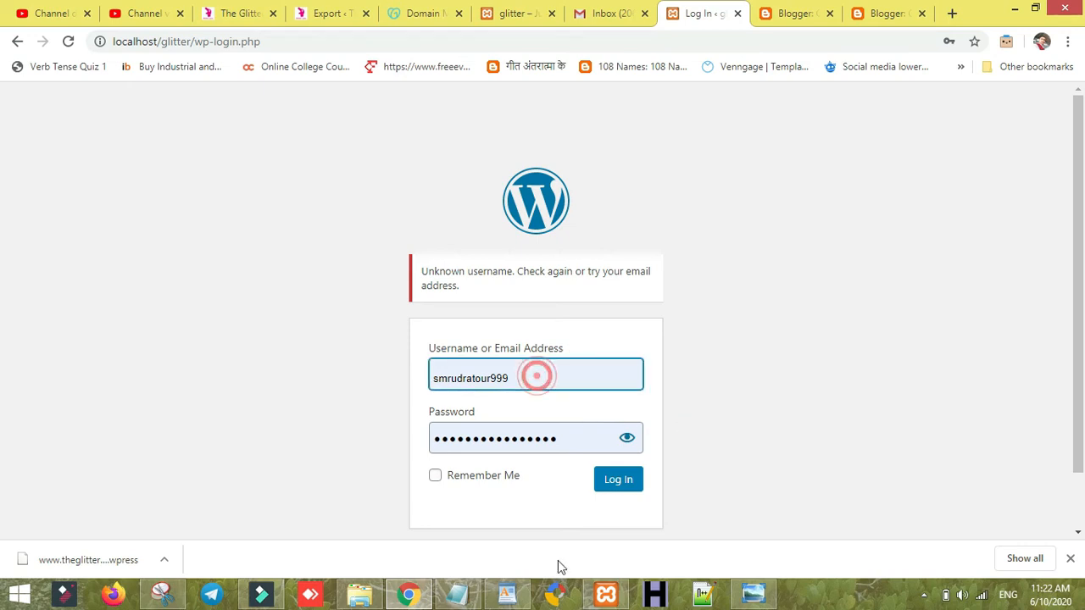
{"action": "left_click", "coordinate": [504, 594]}
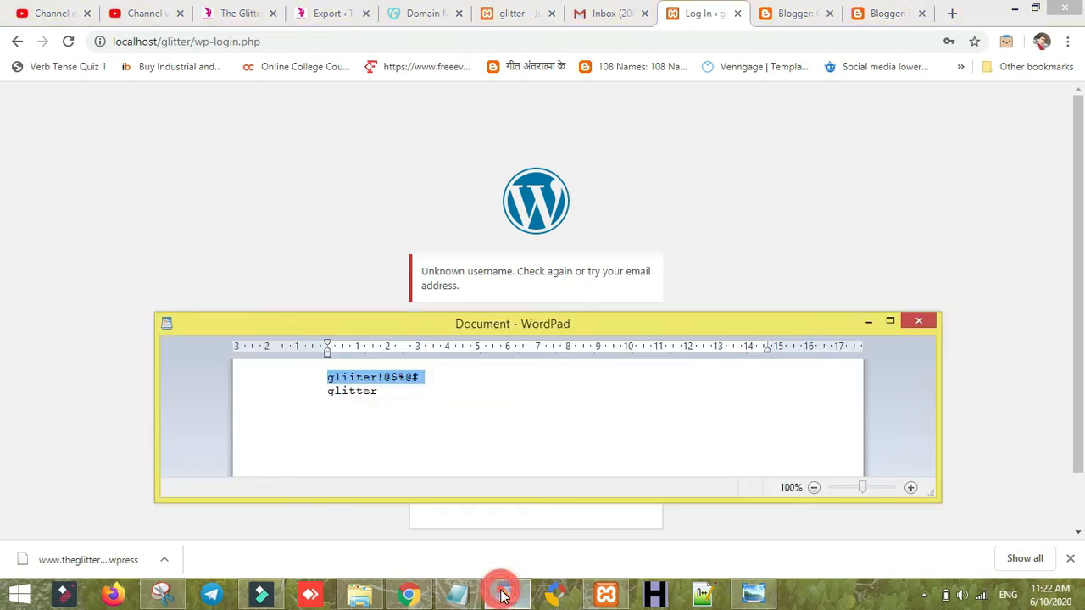
{"action": "double_click", "coordinate": [381, 394]}
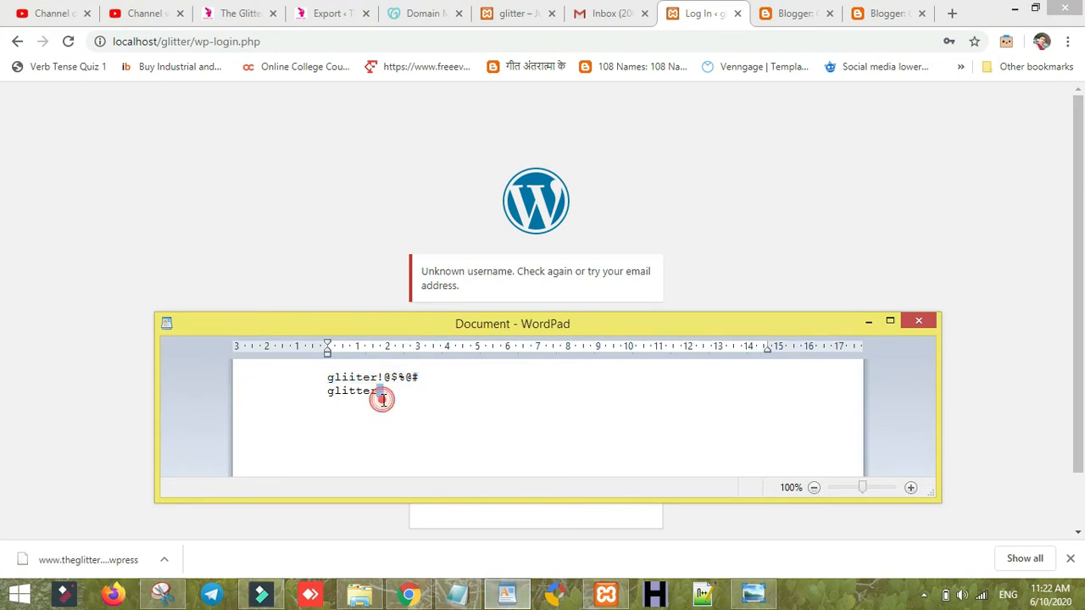
{"action": "left_click", "coordinate": [369, 269]}
{"action": "left_click", "coordinate": [505, 367]}
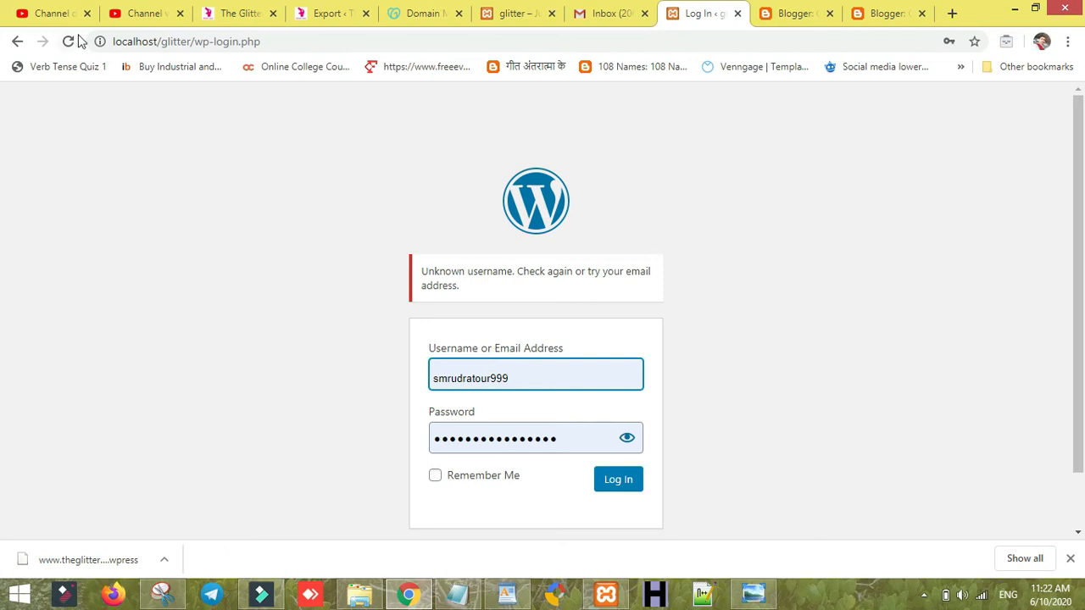
- Replace the login path in the address bar with admin to load the local admin area
{"action": "left_click_drag", "start_coordinate": [214, 41], "coordinate": [358, 65]}
{"action": "key", "text": "BackSpace"}
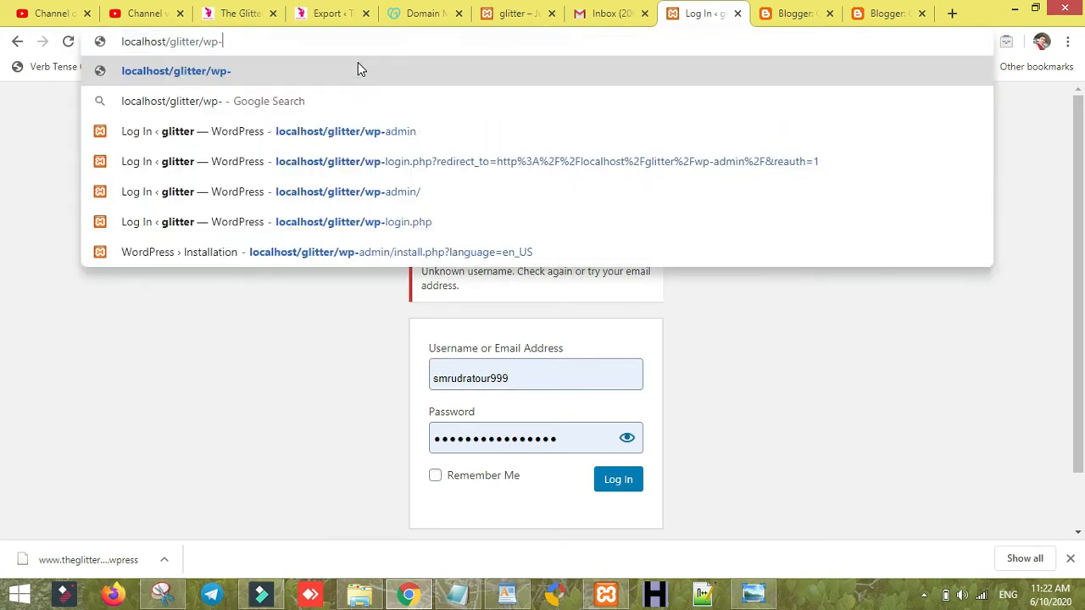
{"action": "type", "text": "admin"}
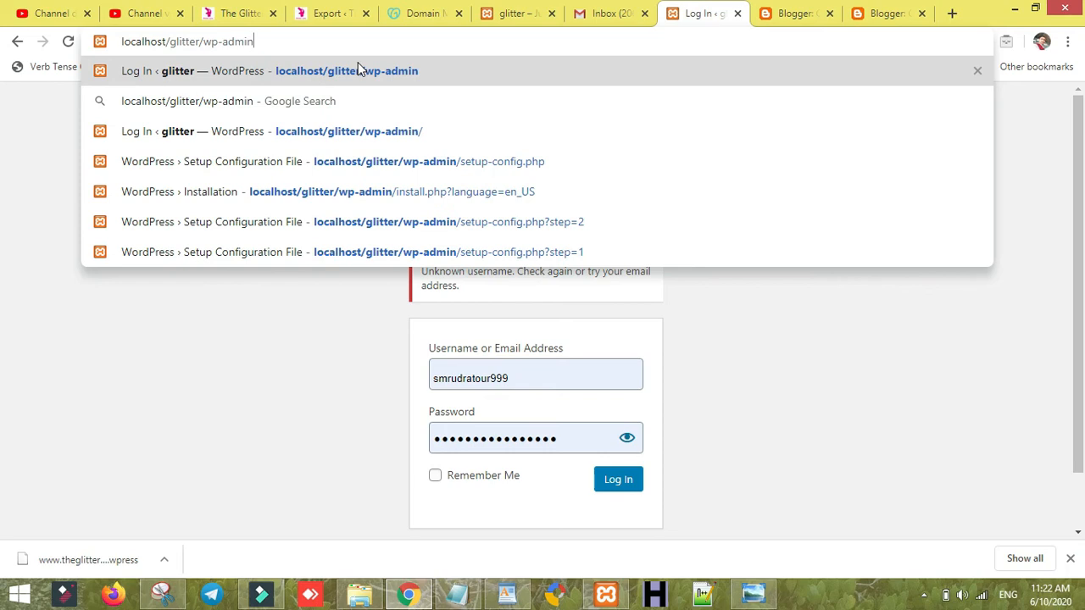
{"action": "key", "text": "Return"}
- Paste the local site's password and reveal it to compare against the note
{"action": "left_click", "coordinate": [507, 593]}
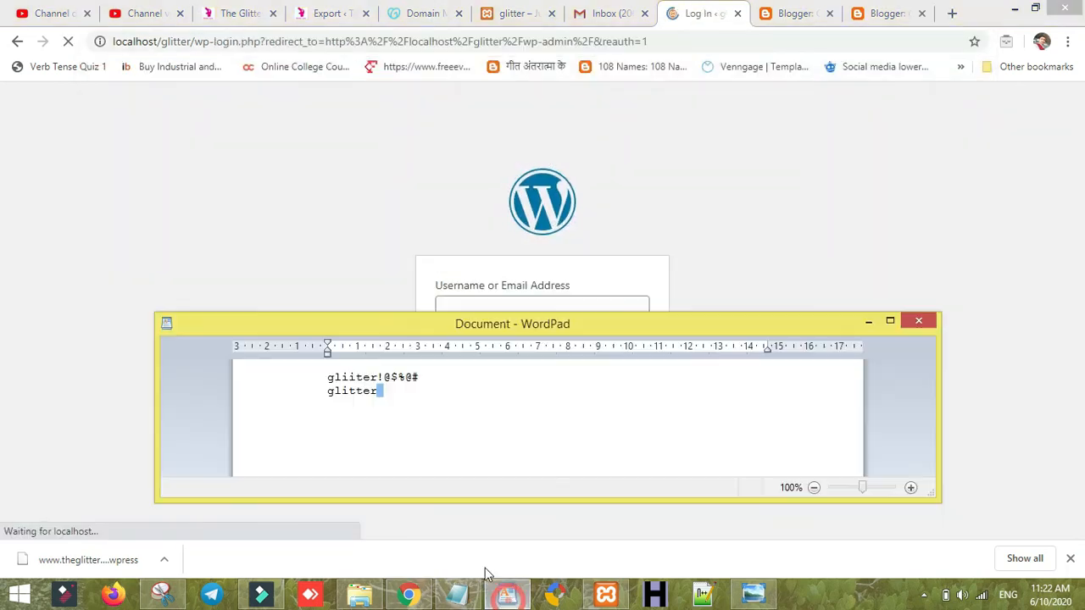
{"action": "left_click", "coordinate": [347, 381]}
{"action": "left_click", "coordinate": [325, 199]}
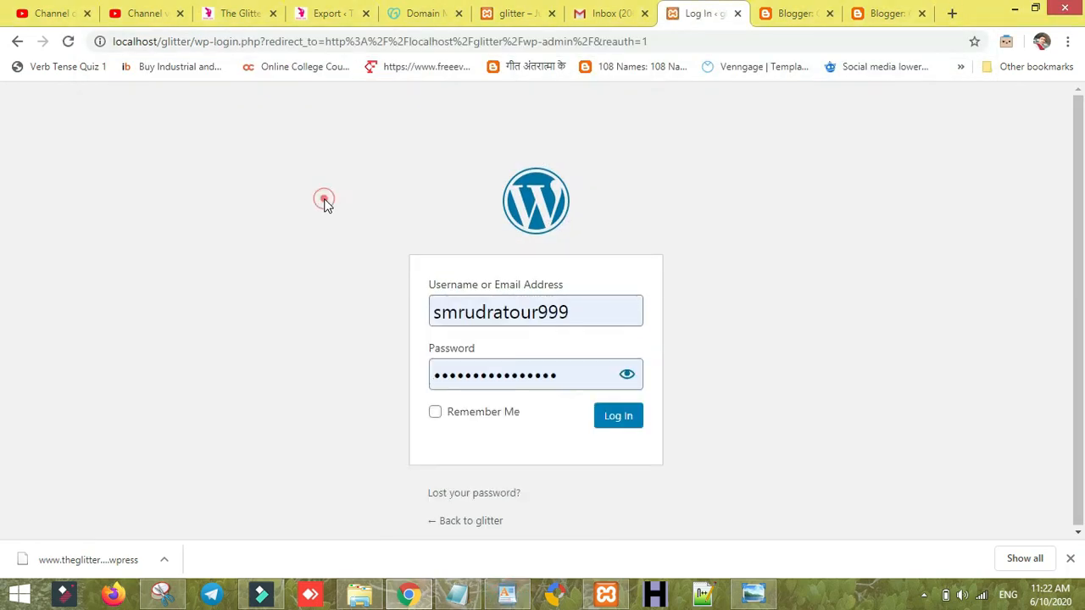
{"action": "double_click", "coordinate": [516, 387]}
{"action": "key", "text": "ctrl+v"}
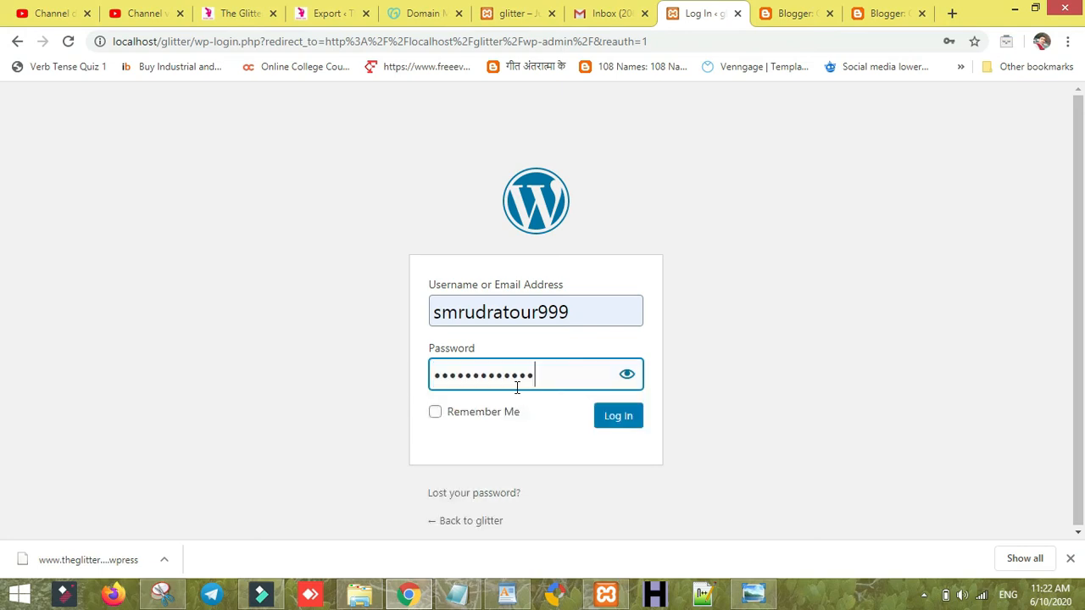
{"action": "left_click", "coordinate": [626, 373]}
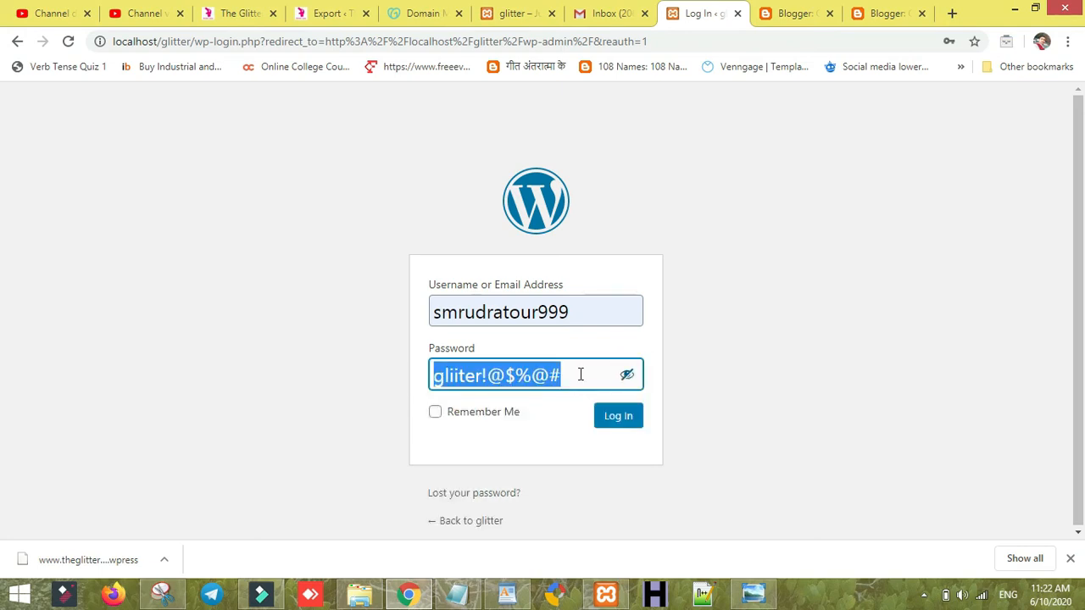
{"action": "left_click", "coordinate": [487, 377]}
{"action": "left_click", "coordinate": [501, 595]}
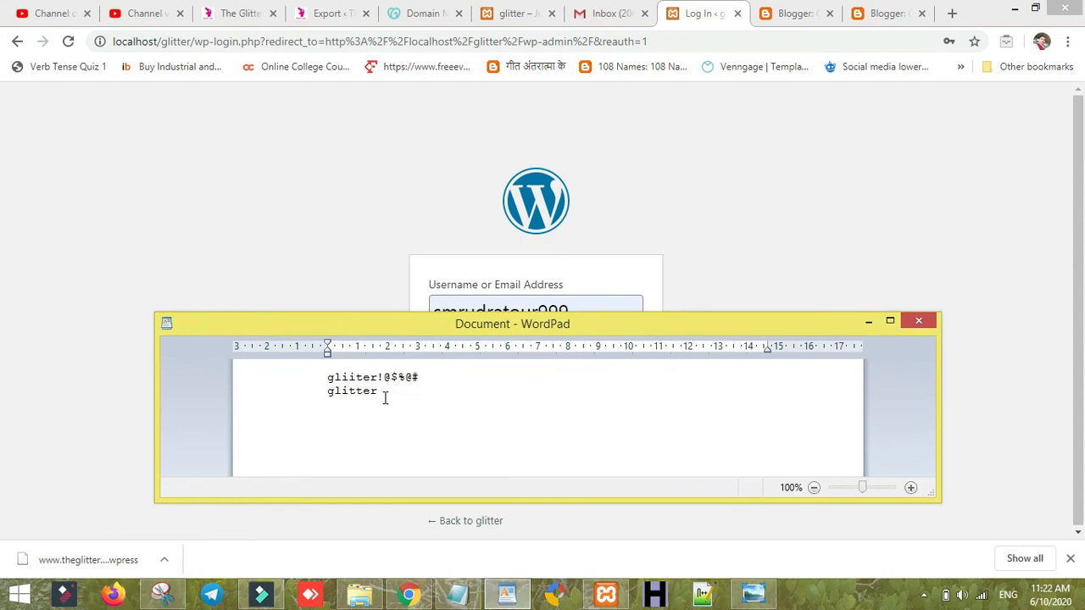
{"action": "left_click", "coordinate": [471, 245]}
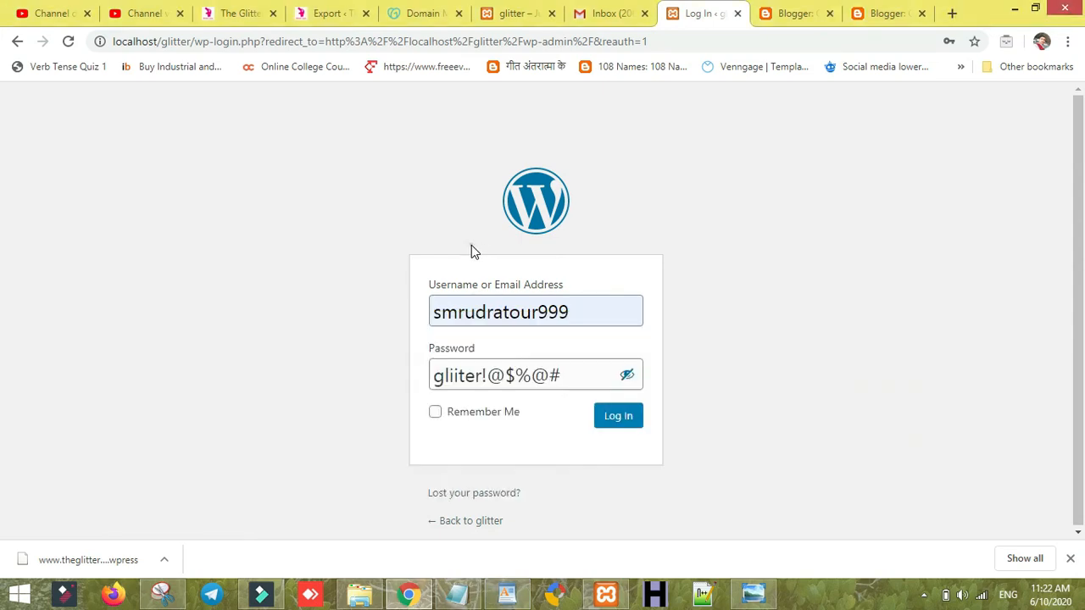
- Re-enter the local admin username, then view the glitter site's Hello world front page
{"action": "double_click", "coordinate": [475, 305]}
{"action": "type", "text": "glu"}
{"action": "key", "text": "BackSpace"}
{"action": "type", "text": "itte"}
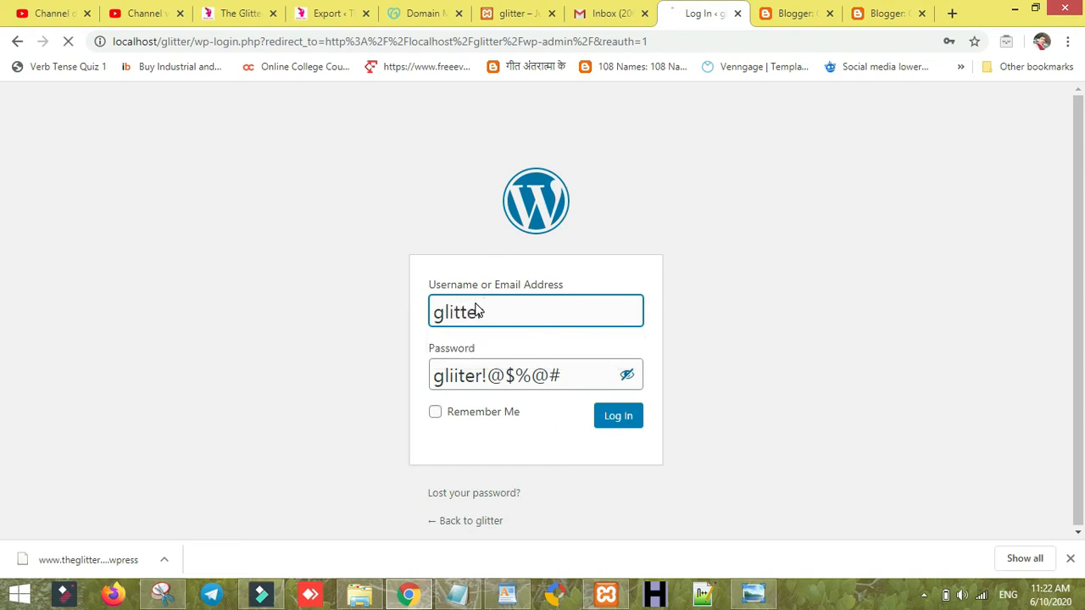
{"action": "type", "text": "r"}
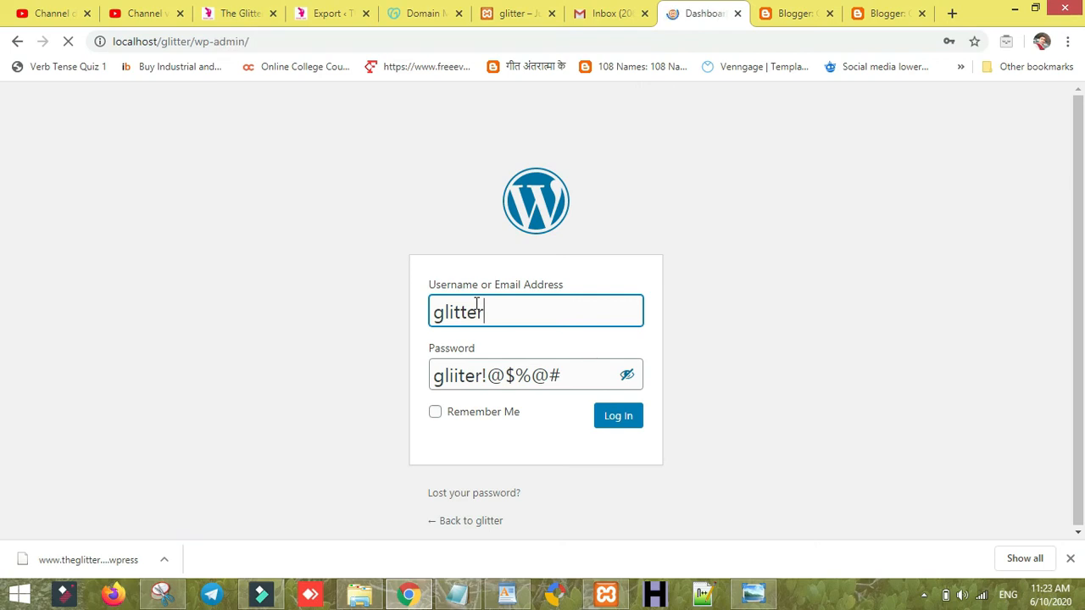
{"action": "left_click", "coordinate": [526, 12]}
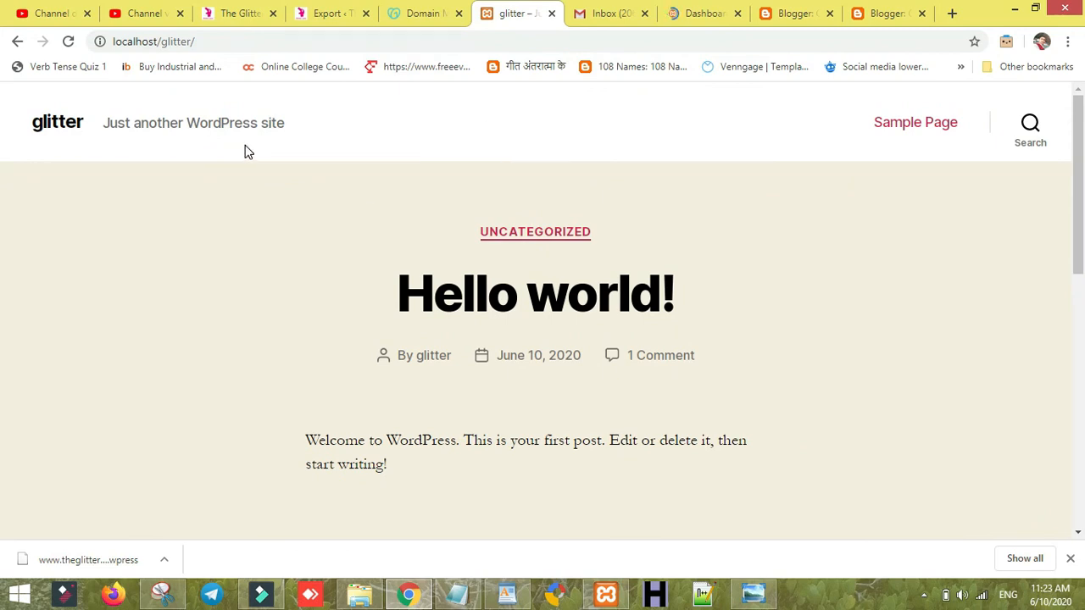
- Reload the live Glitter Eyes site, then save the local site's login in the browser
{"action": "left_click", "coordinate": [246, 13]}
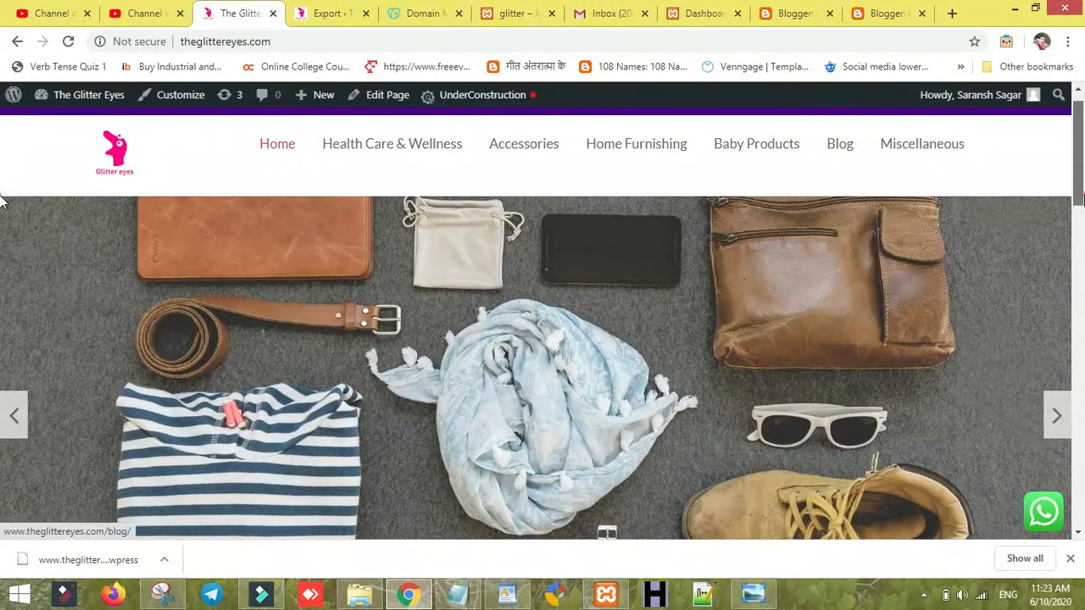
{"action": "left_click_drag", "start_coordinate": [1082, 194], "coordinate": [1082, 157]}
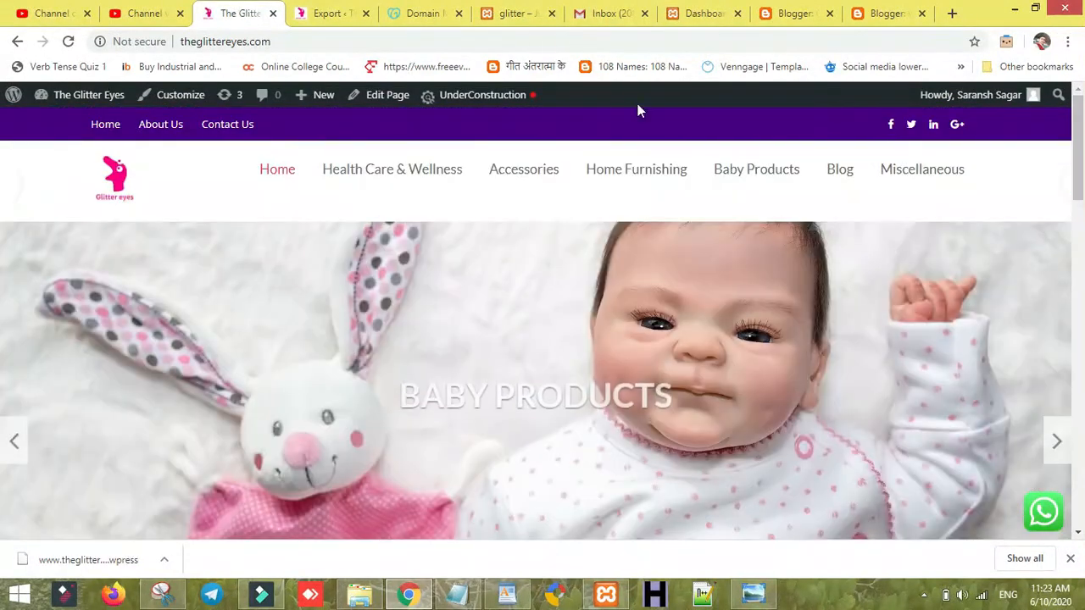
{"action": "left_click", "coordinate": [71, 43]}
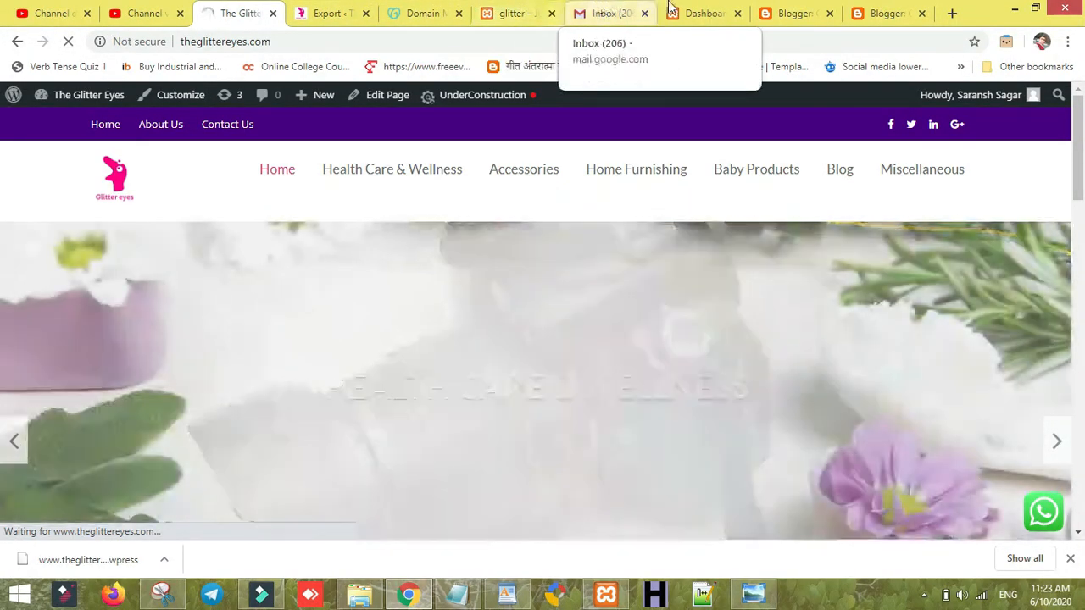
{"action": "left_click", "coordinate": [682, 13]}
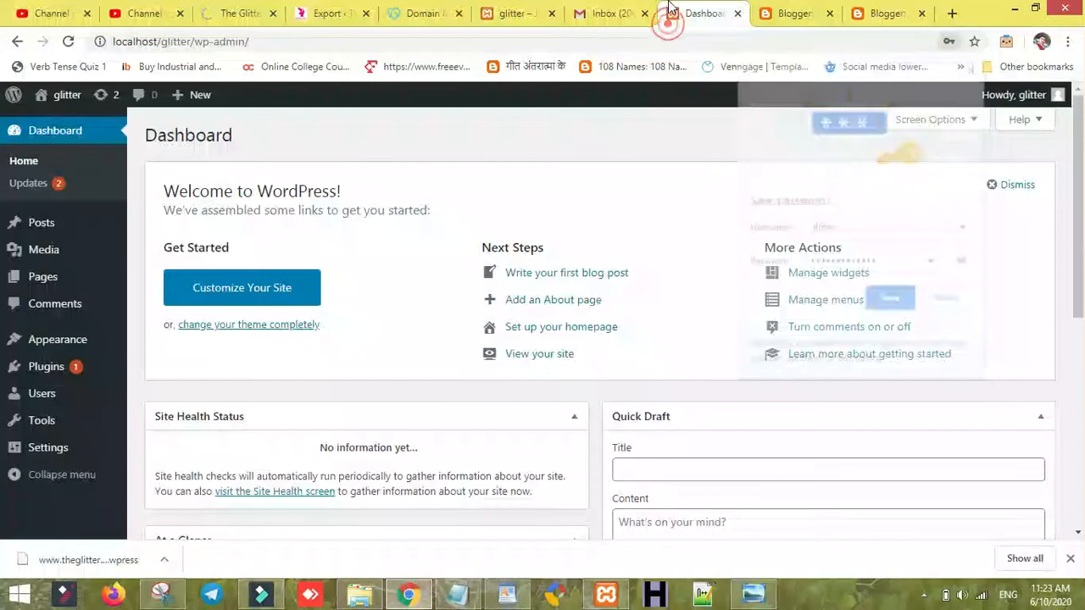
{"action": "left_click", "coordinate": [890, 300]}
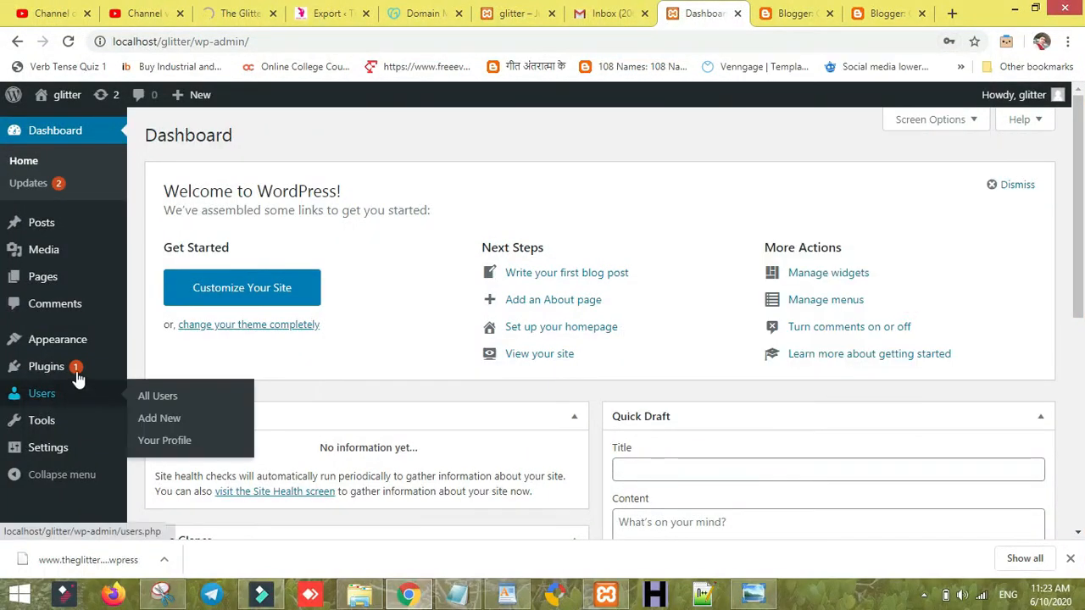
- Search Add New plugins for 'all in one wp' and install All-in-One WP Migration
{"action": "mouse_move", "coordinate": [45, 366]}
{"action": "left_click", "coordinate": [162, 398]}
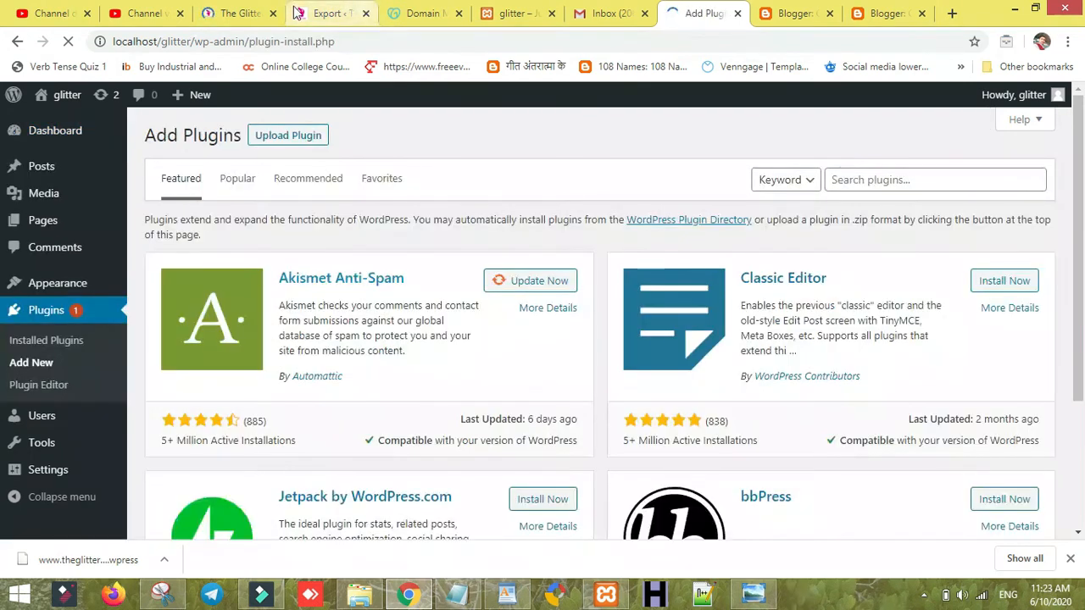
{"action": "left_click", "coordinate": [273, 13]}
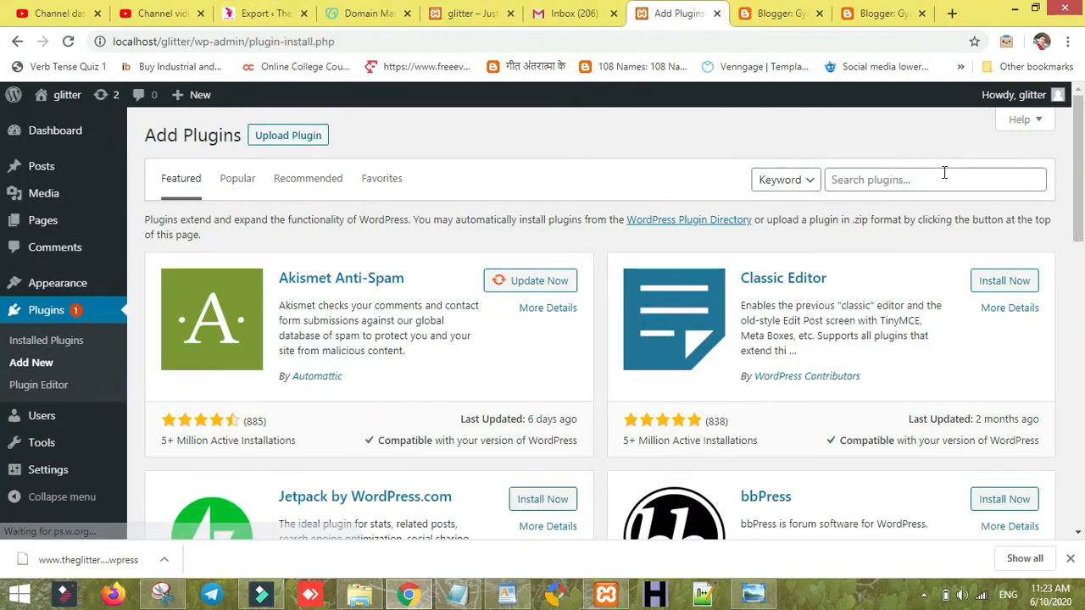
{"action": "left_click", "coordinate": [943, 174]}
{"action": "type", "text": "all"}
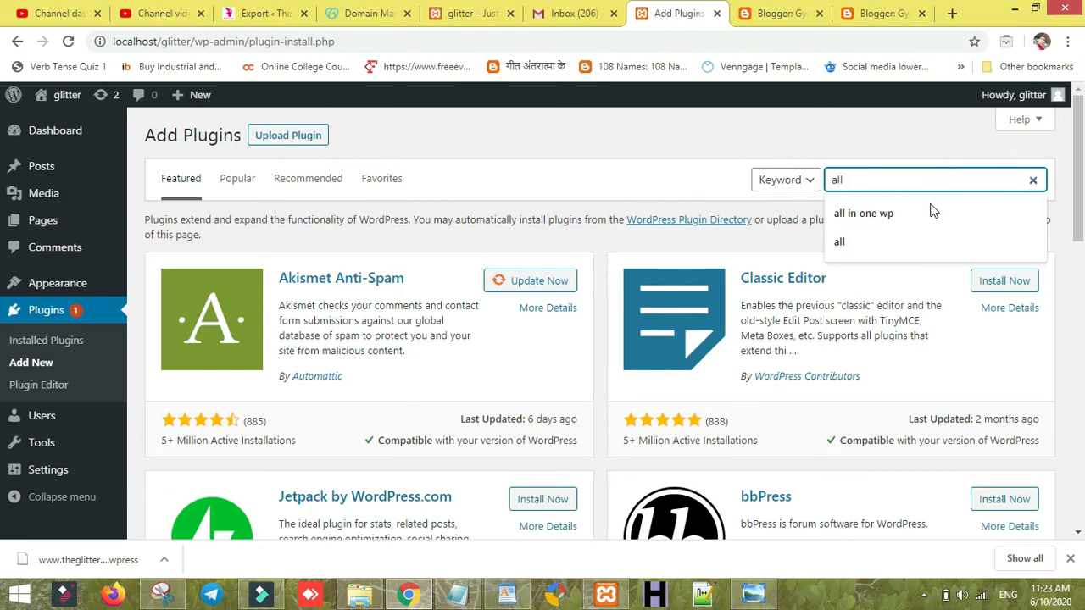
{"action": "left_click", "coordinate": [929, 212]}
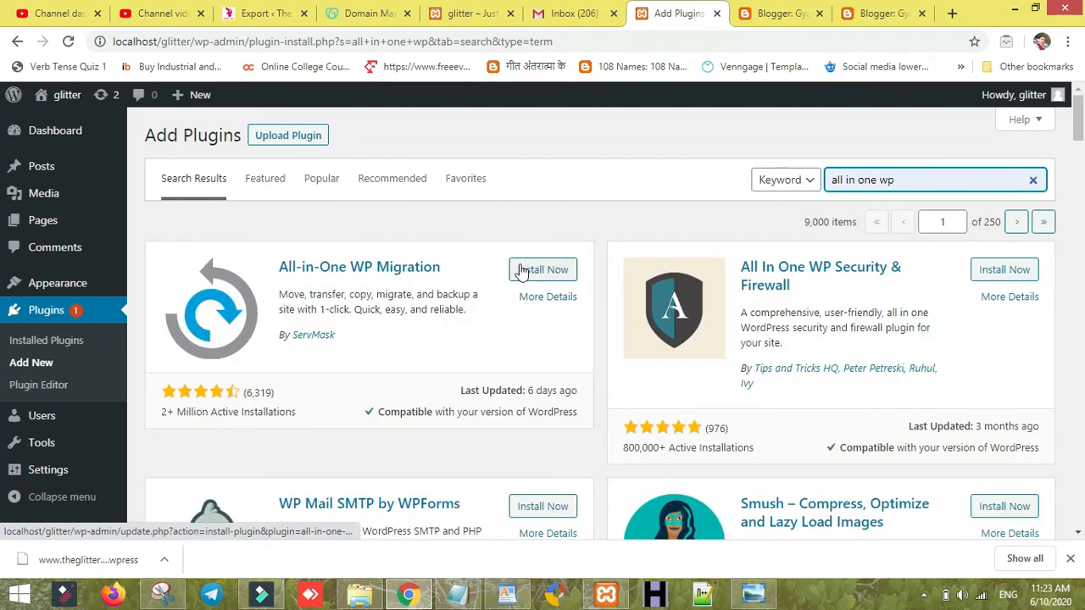
{"action": "left_click", "coordinate": [519, 270]}
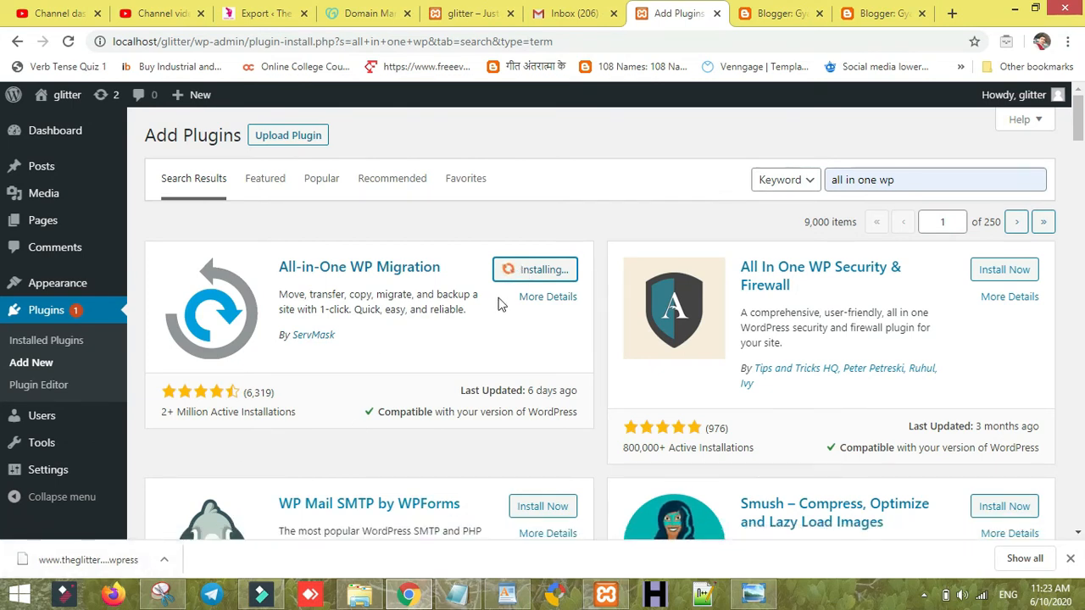
{"action": "left_click", "coordinate": [361, 594]}
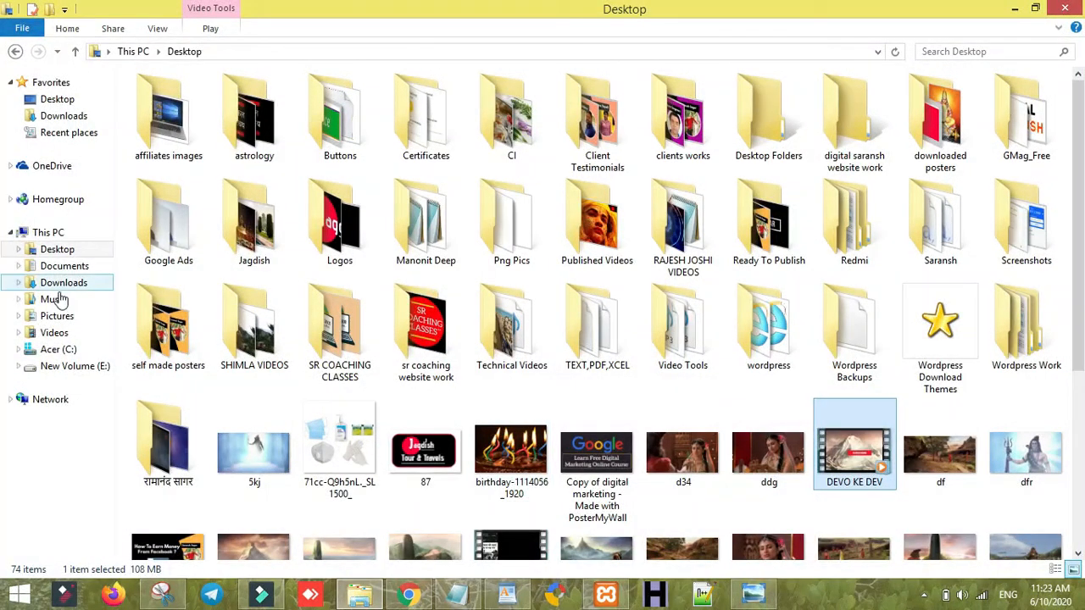
- Browse to C:\xampp\htdocs\glitter and open its .htaccess in a text editor
{"action": "left_click", "coordinate": [66, 350]}
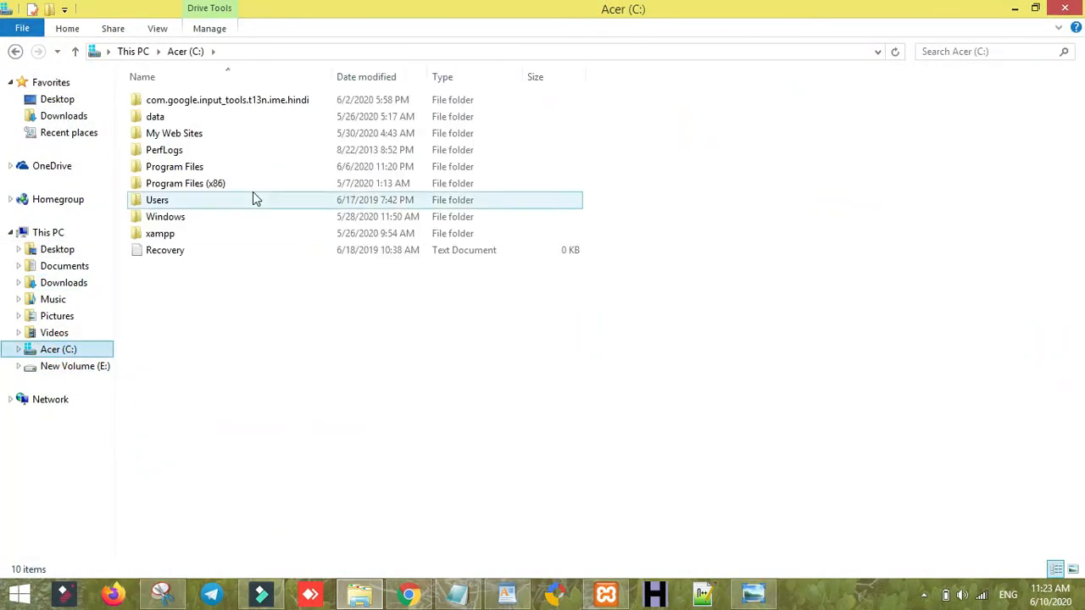
{"action": "double_click", "coordinate": [238, 239]}
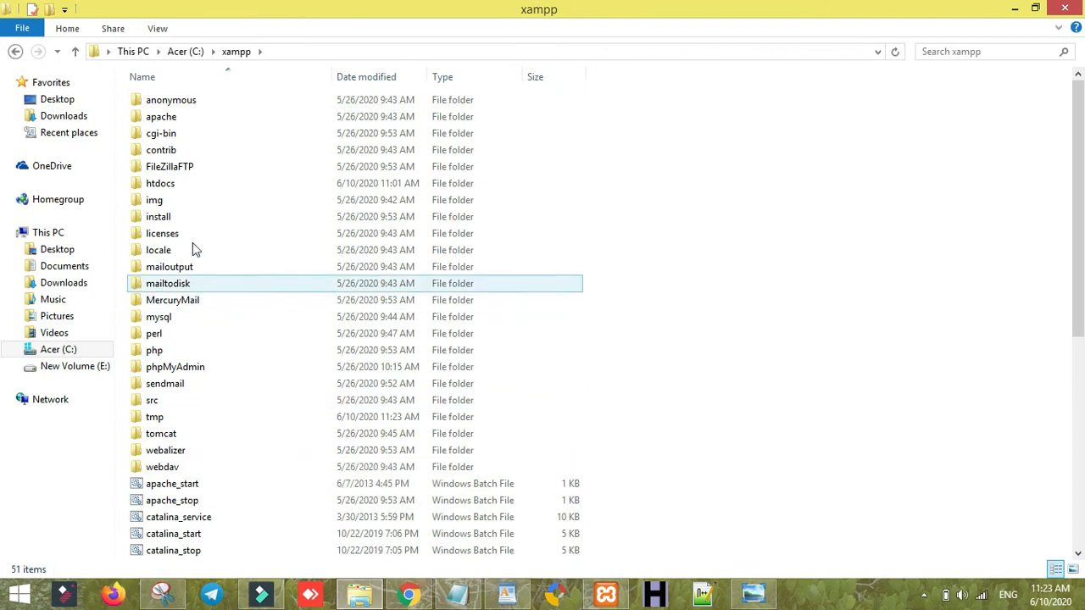
{"action": "double_click", "coordinate": [210, 188]}
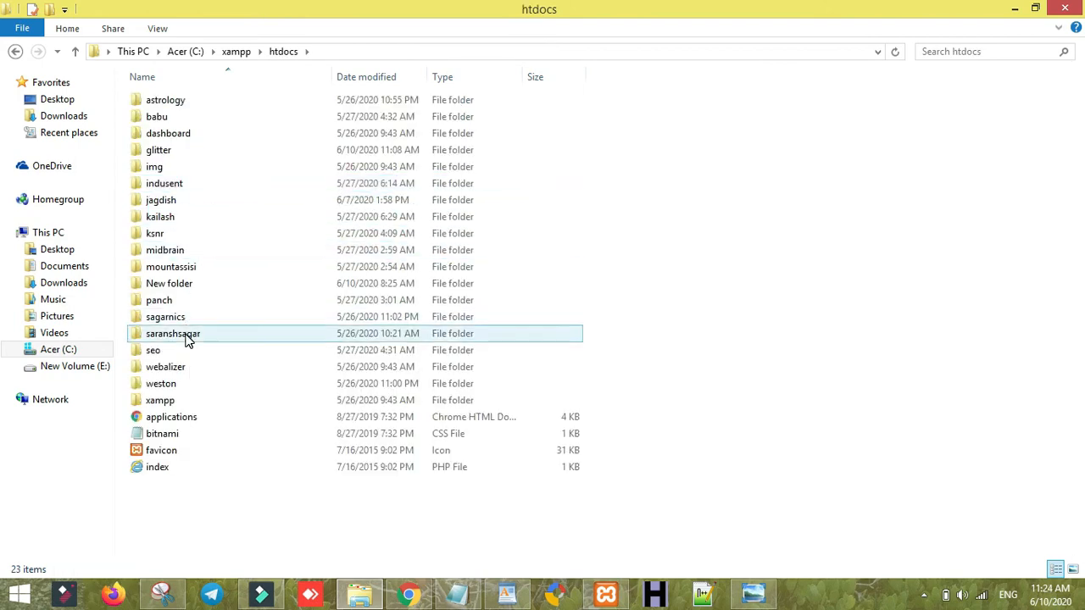
{"action": "double_click", "coordinate": [187, 151]}
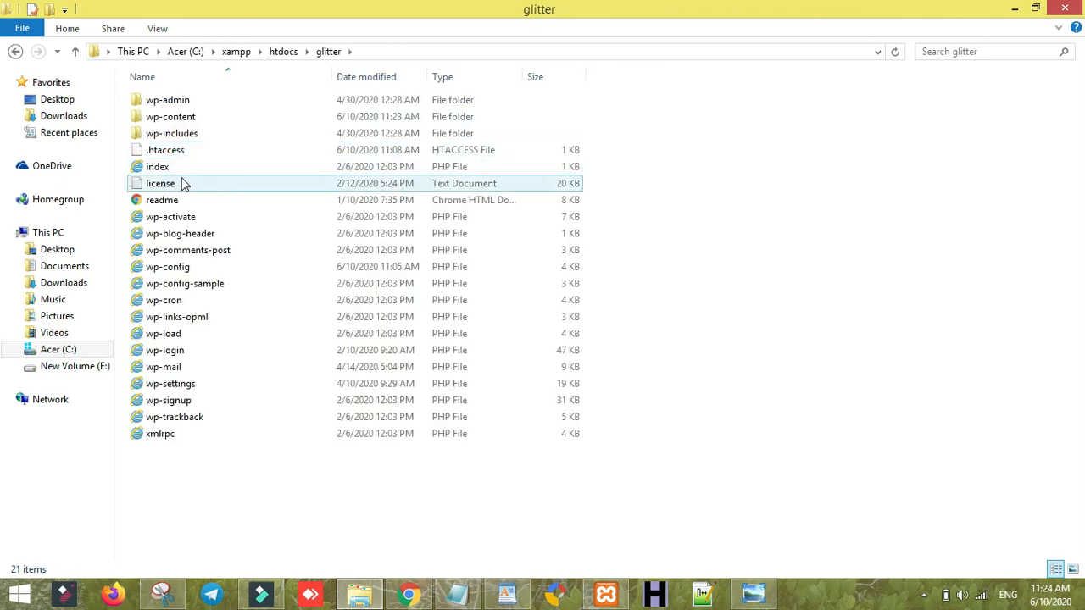
{"action": "right_click", "coordinate": [196, 157]}
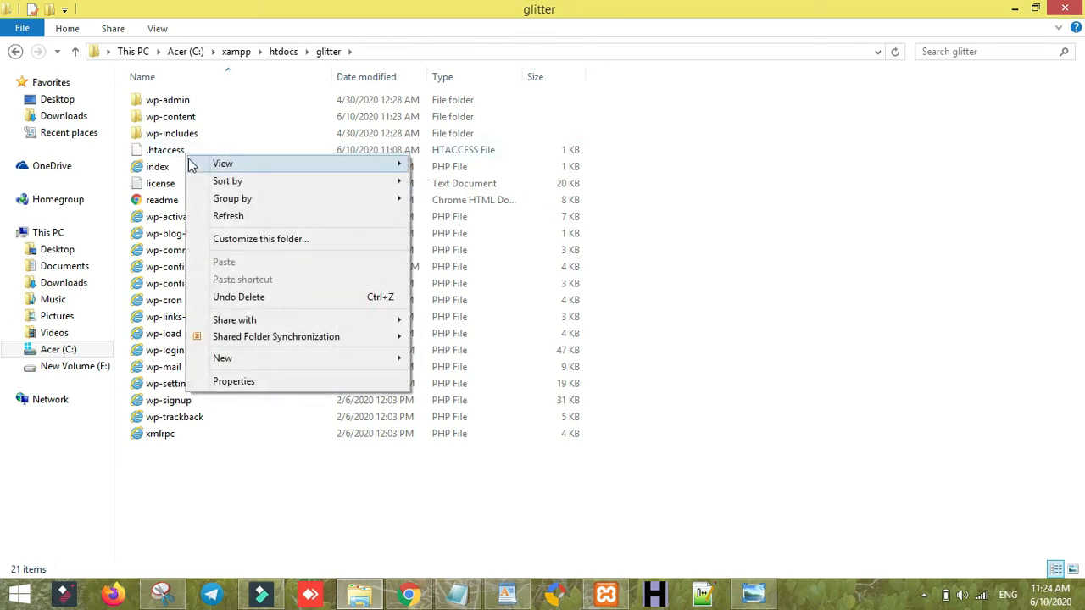
{"action": "left_click", "coordinate": [177, 149]}
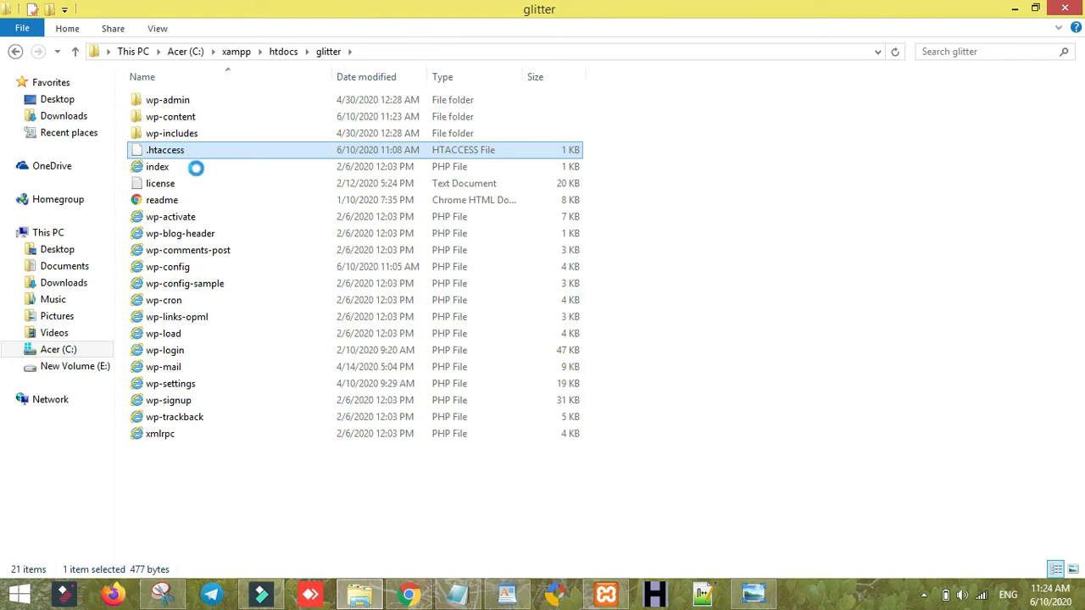
{"action": "right_click", "coordinate": [177, 149]}
{"action": "left_click", "coordinate": [212, 195]}
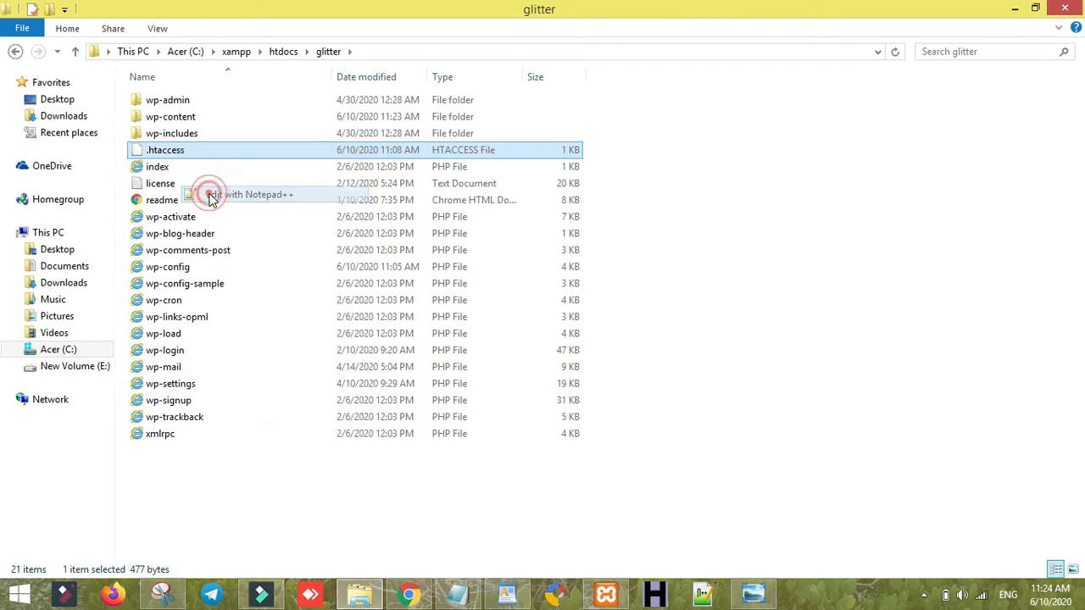
- Open the jagdish folder's .htaccess with Edit with Notepad++
{"action": "left_click", "coordinate": [279, 52]}
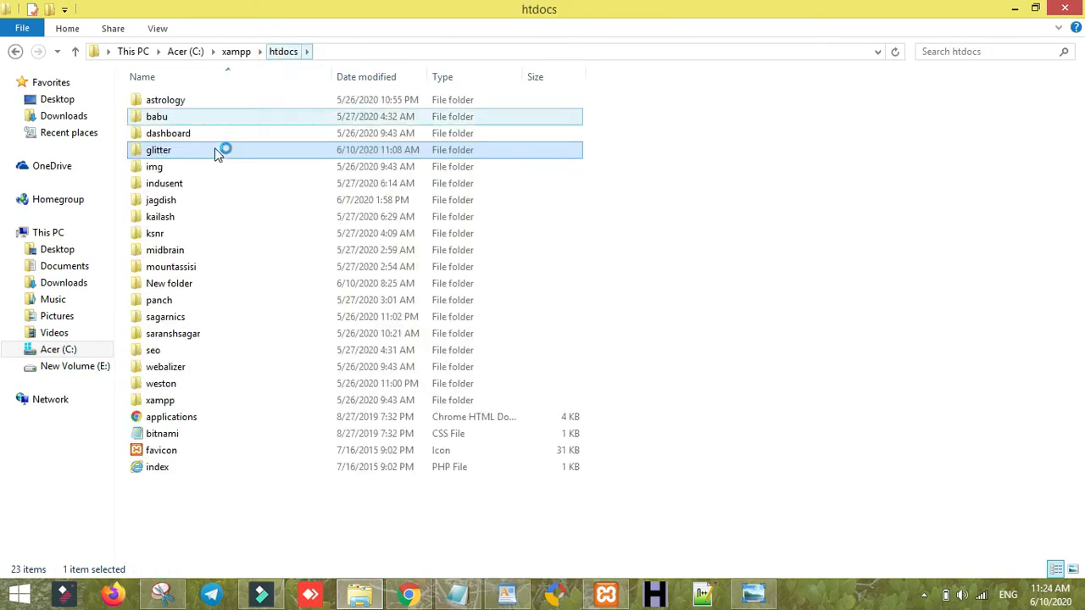
{"action": "double_click", "coordinate": [188, 203]}
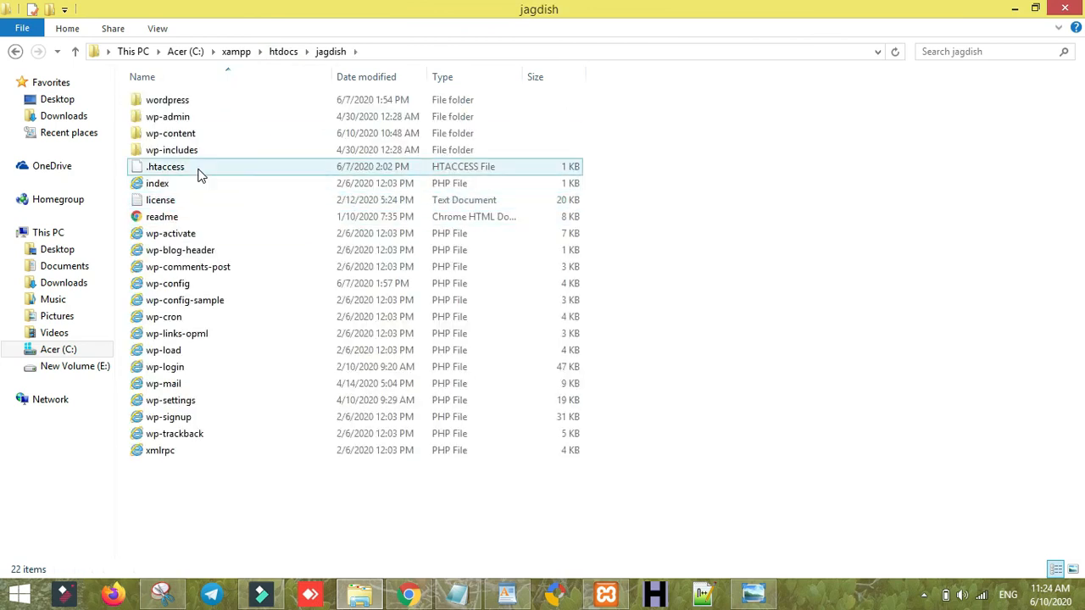
{"action": "right_click", "coordinate": [200, 174]}
{"action": "right_click", "coordinate": [185, 168]}
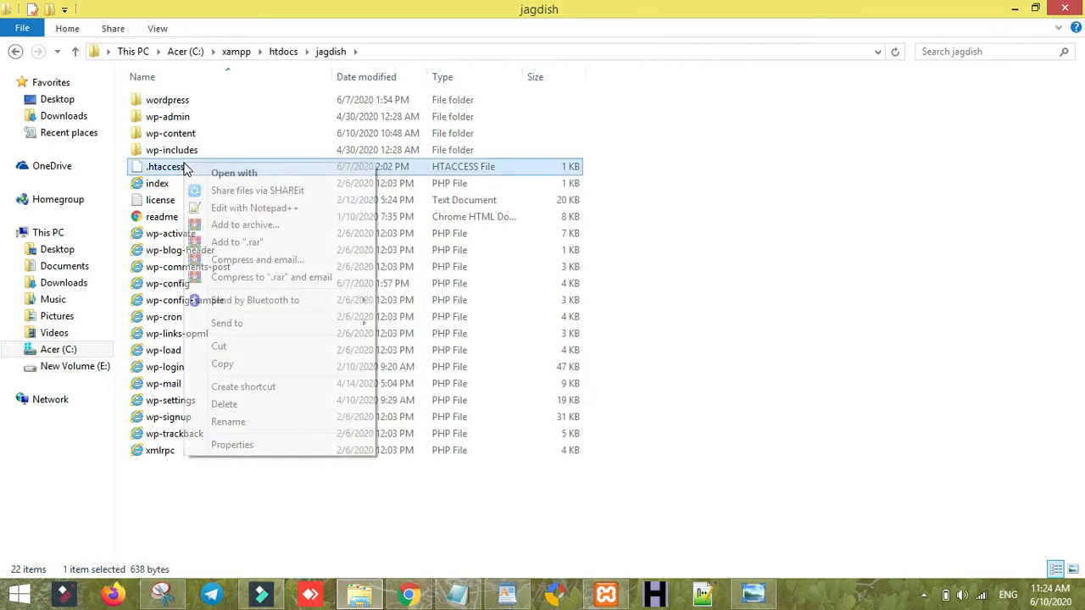
{"action": "left_click", "coordinate": [209, 208]}
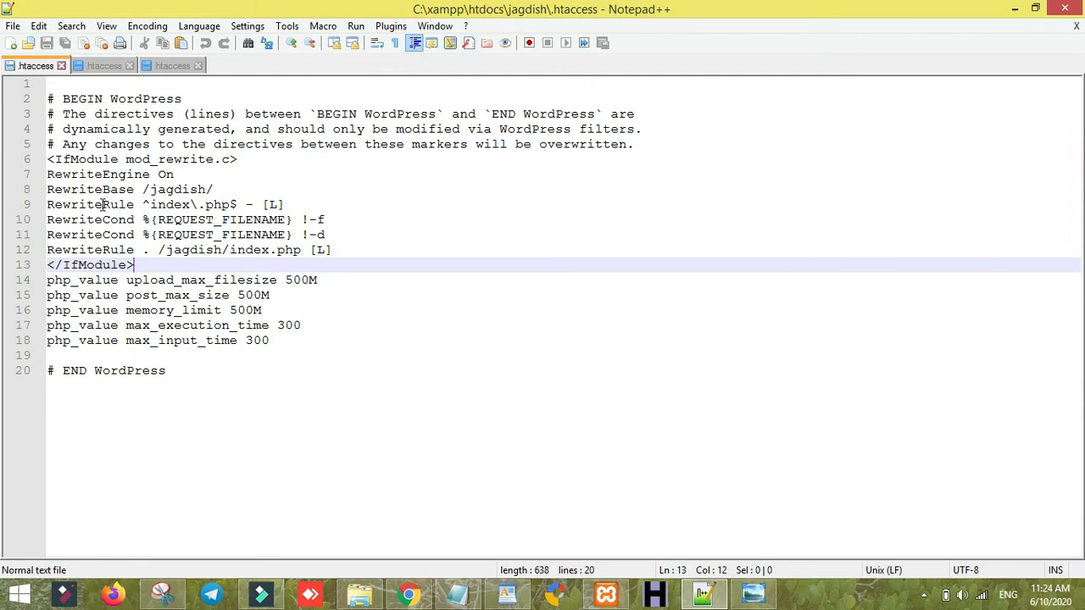
- Compare the open .htaccess tabs and select php_value lines 15–19 in saranshsagar's file
{"action": "left_click", "coordinate": [97, 68]}
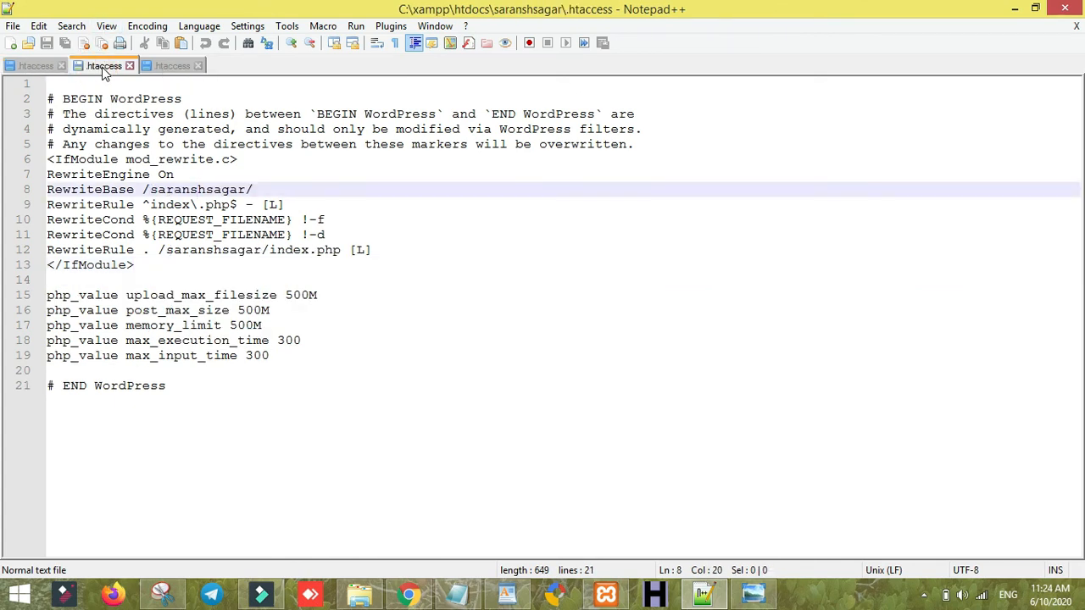
{"action": "left_click", "coordinate": [169, 67]}
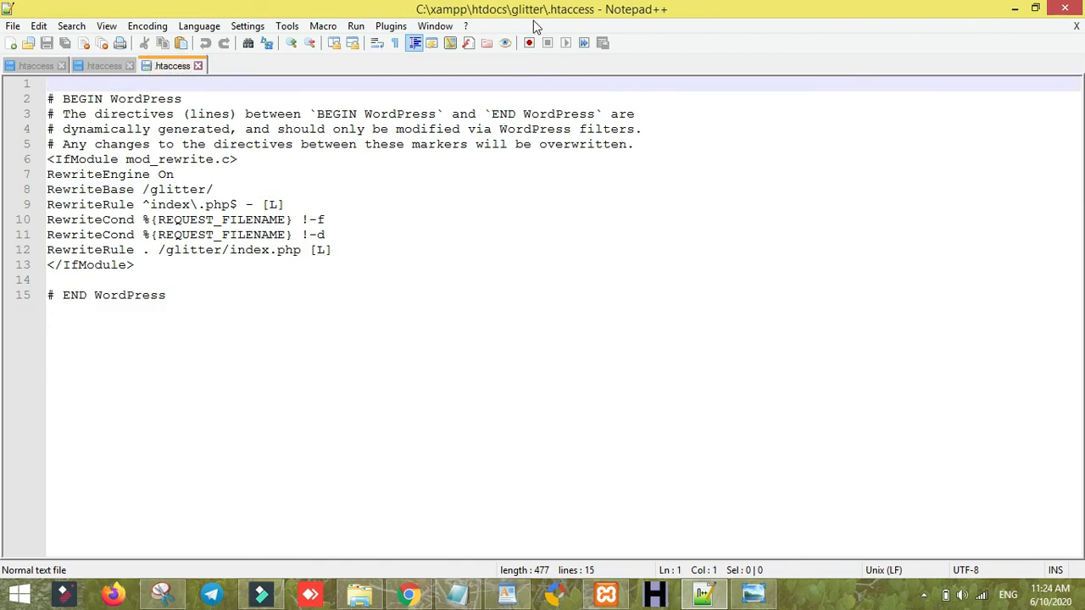
{"action": "left_click", "coordinate": [106, 67]}
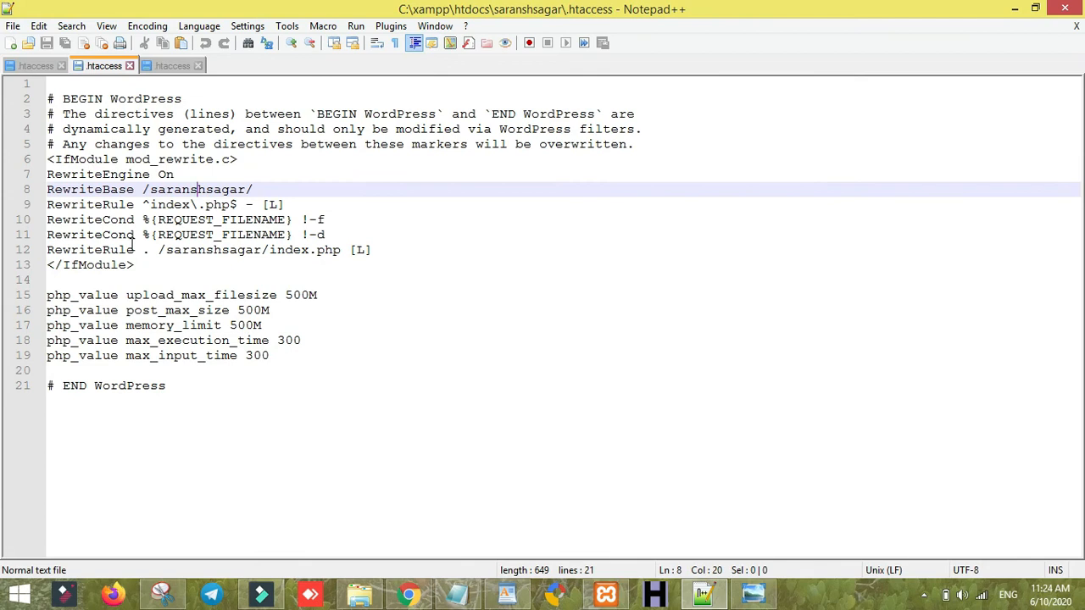
{"action": "left_click", "coordinate": [48, 68]}
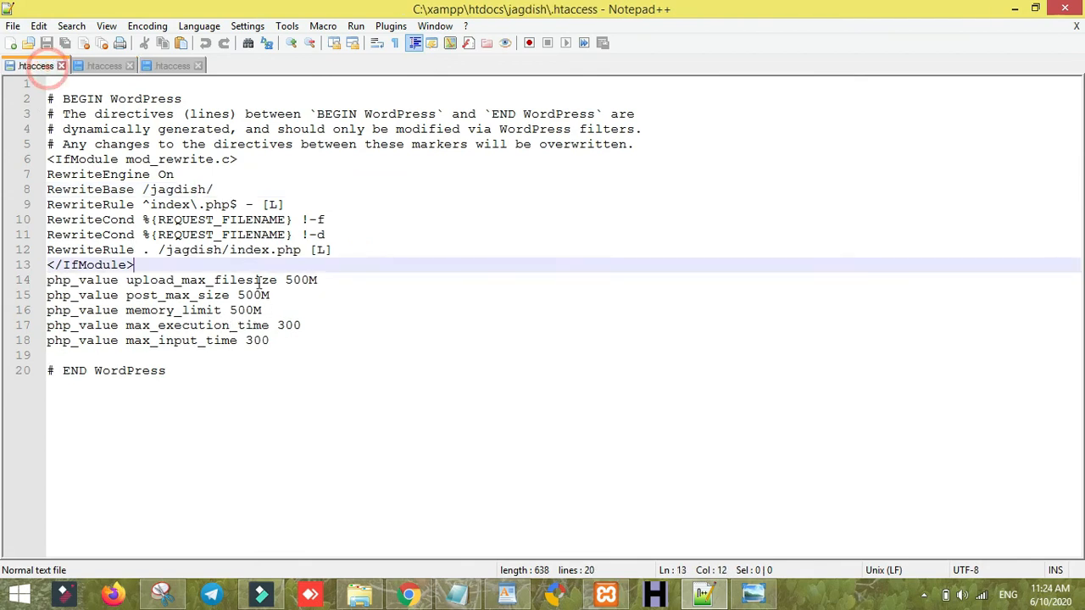
{"action": "left_click", "coordinate": [106, 67]}
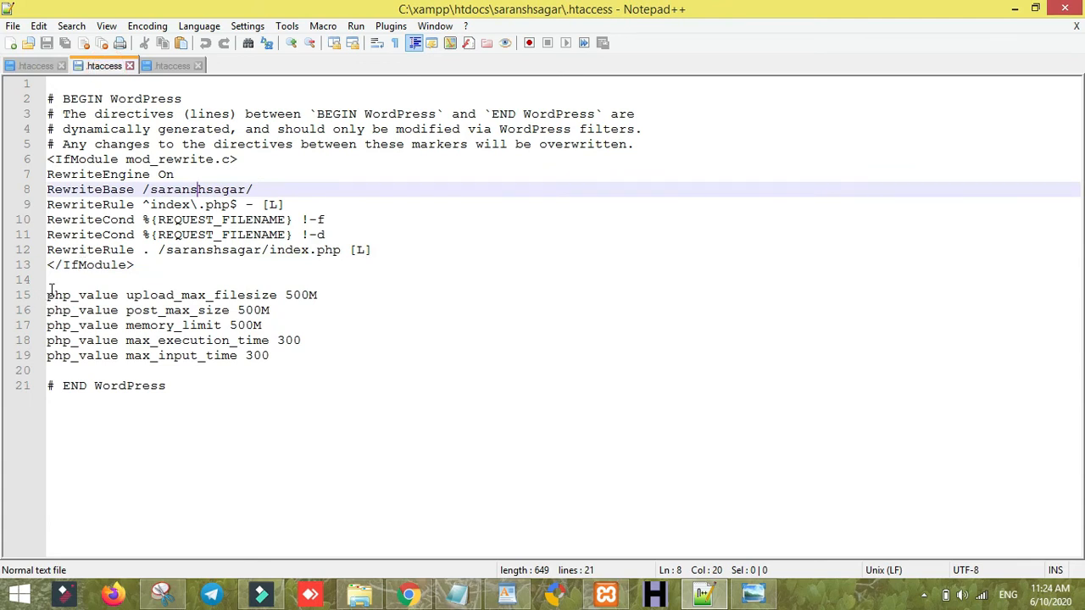
{"action": "left_click_drag", "start_coordinate": [48, 294], "coordinate": [343, 360]}
{"action": "key", "text": "ctrl+c"}
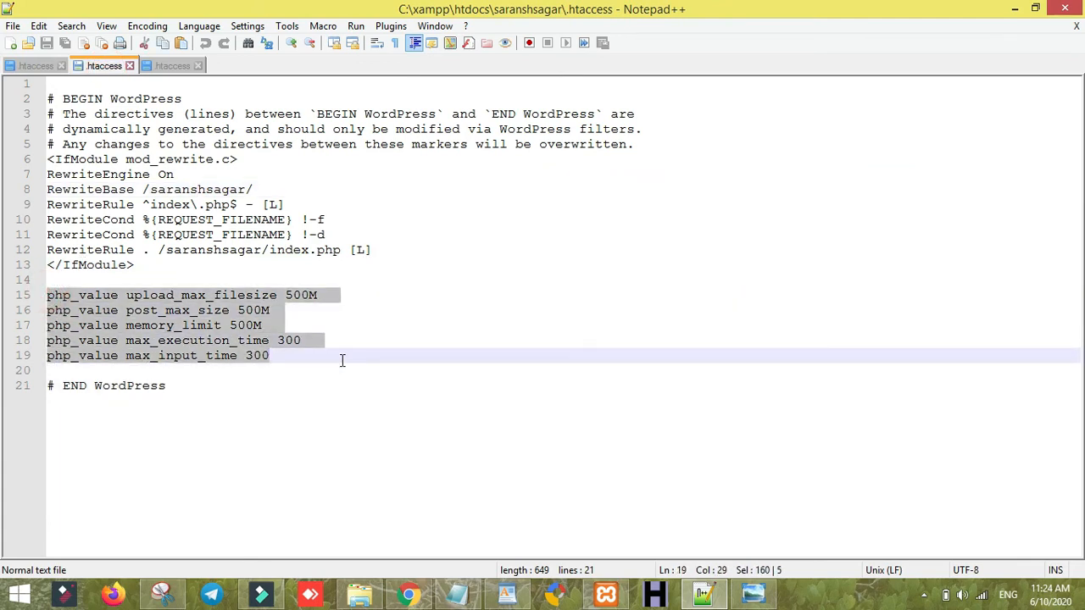
{"action": "left_click", "coordinate": [34, 65]}
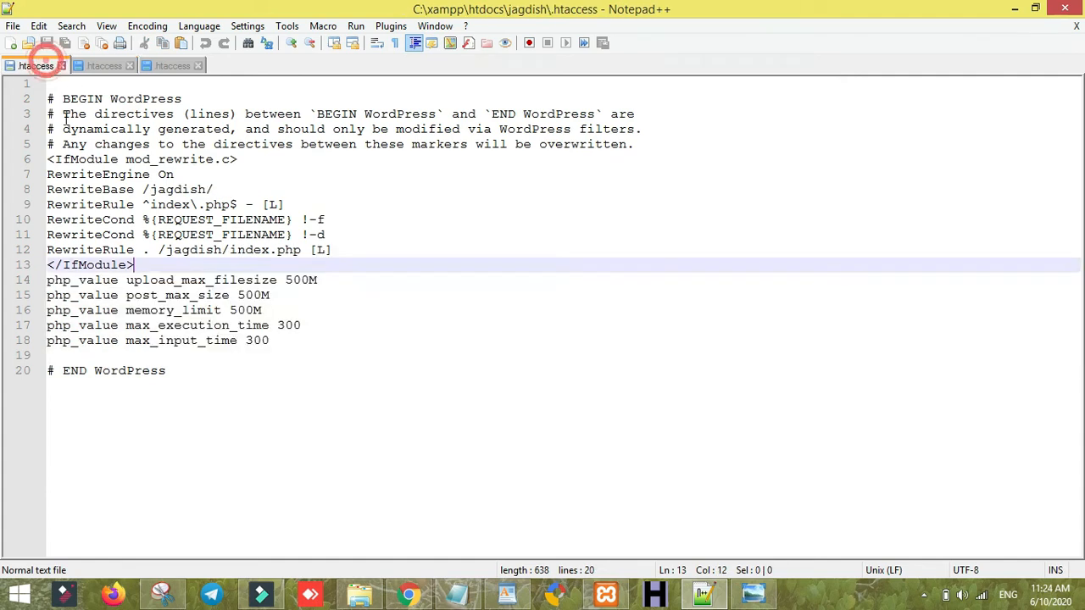
{"action": "left_click", "coordinate": [103, 63]}
{"action": "left_click", "coordinate": [46, 71]}
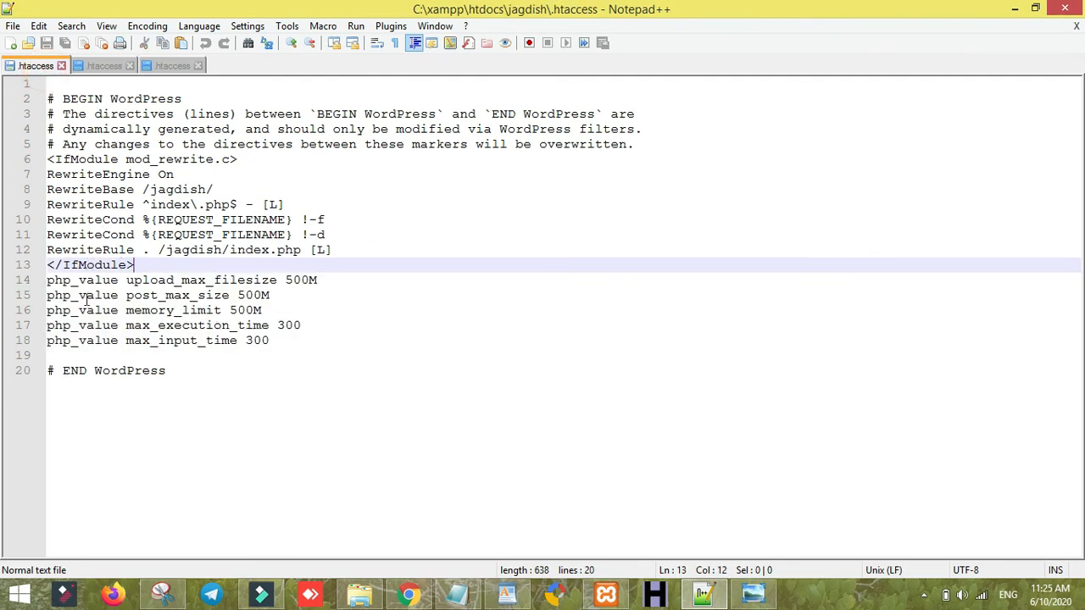
{"action": "left_click", "coordinate": [100, 65]}
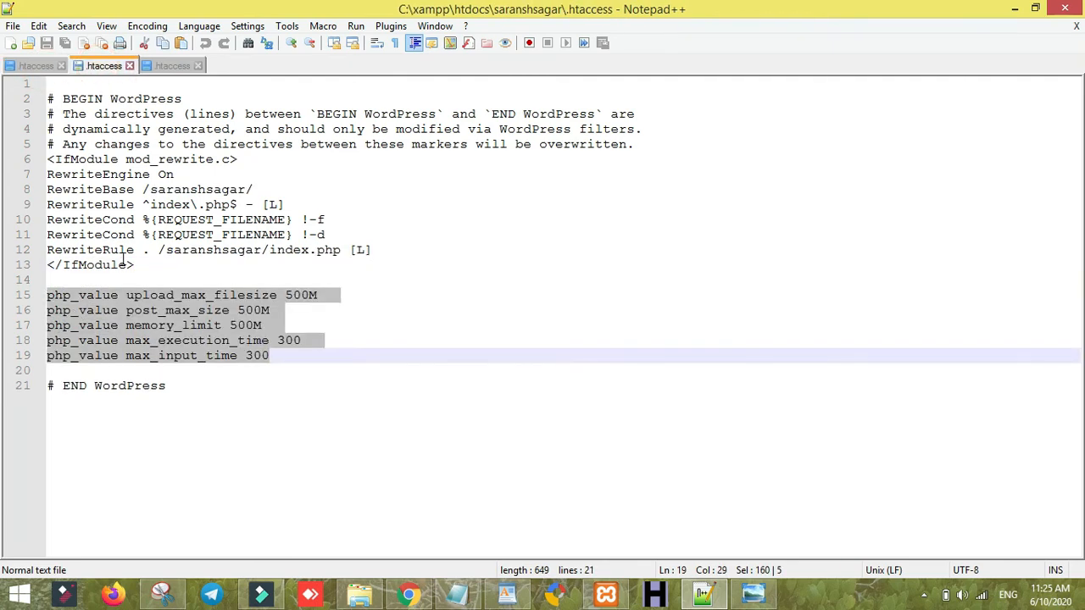
- Paste the five php_value lines below the IfModule block in glitter's .htaccess and save
{"action": "left_click", "coordinate": [174, 66]}
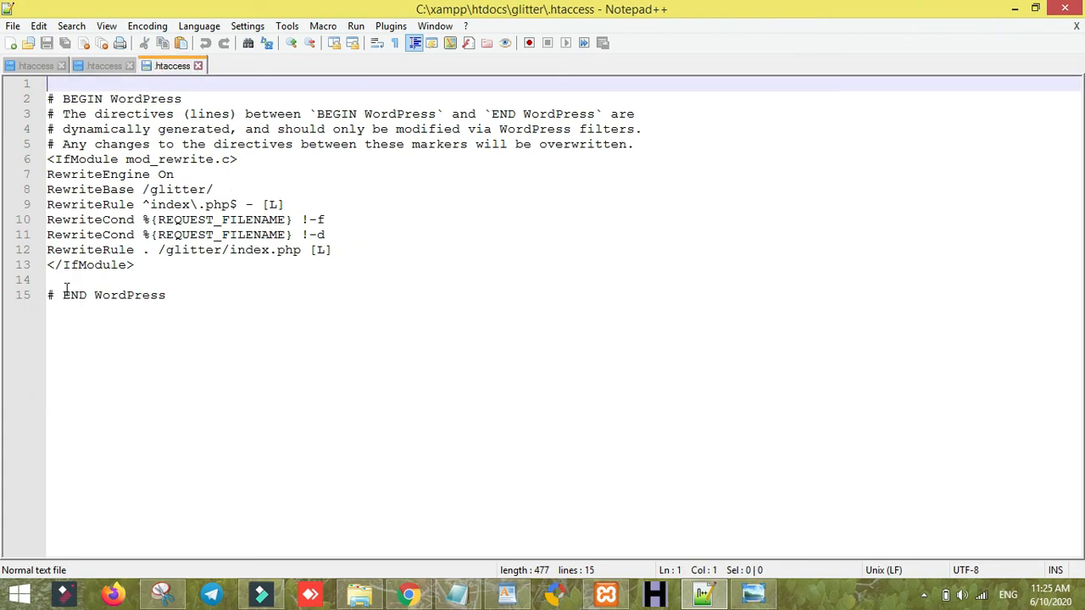
{"action": "left_click", "coordinate": [145, 279]}
{"action": "key", "text": "Return"}
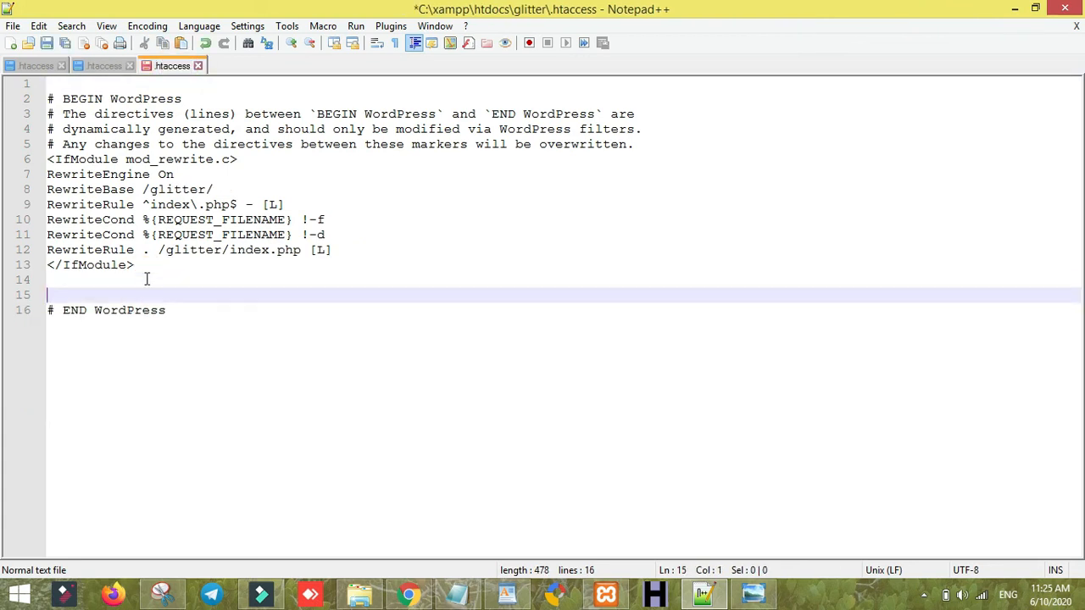
{"action": "key", "text": "ctrl+v"}
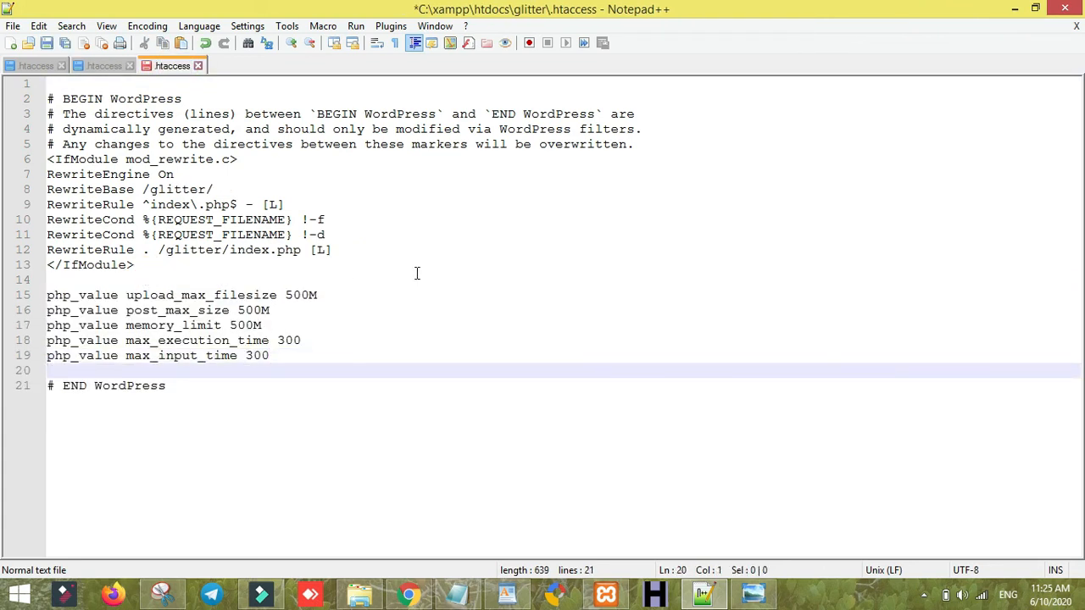
{"action": "key", "text": "ctrl+s"}
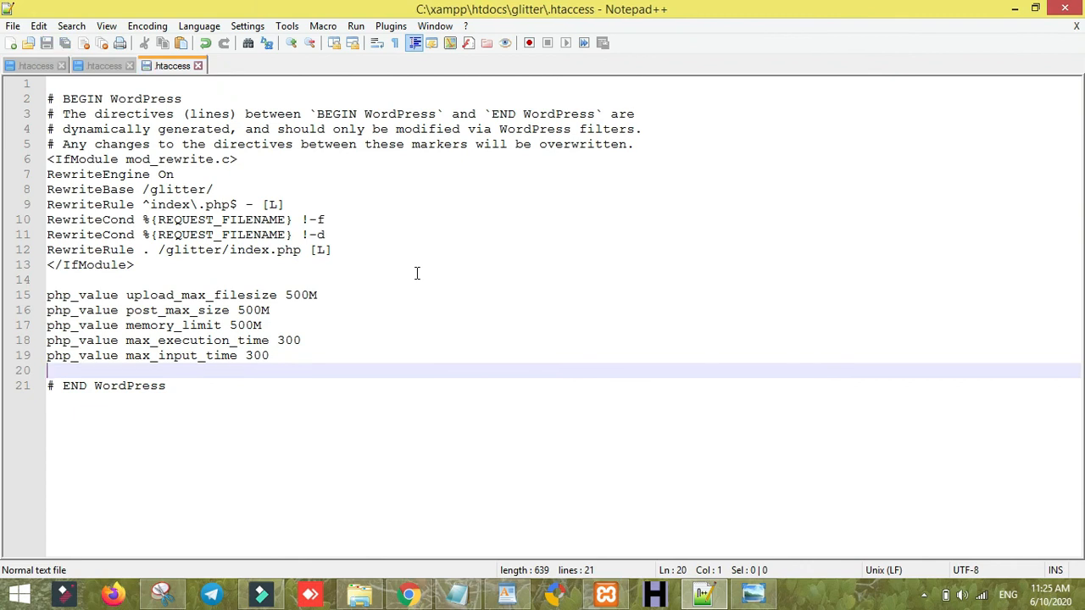
- Close all Notepad++ tabs and the editor, returning to the browser
{"action": "left_click", "coordinate": [197, 66]}
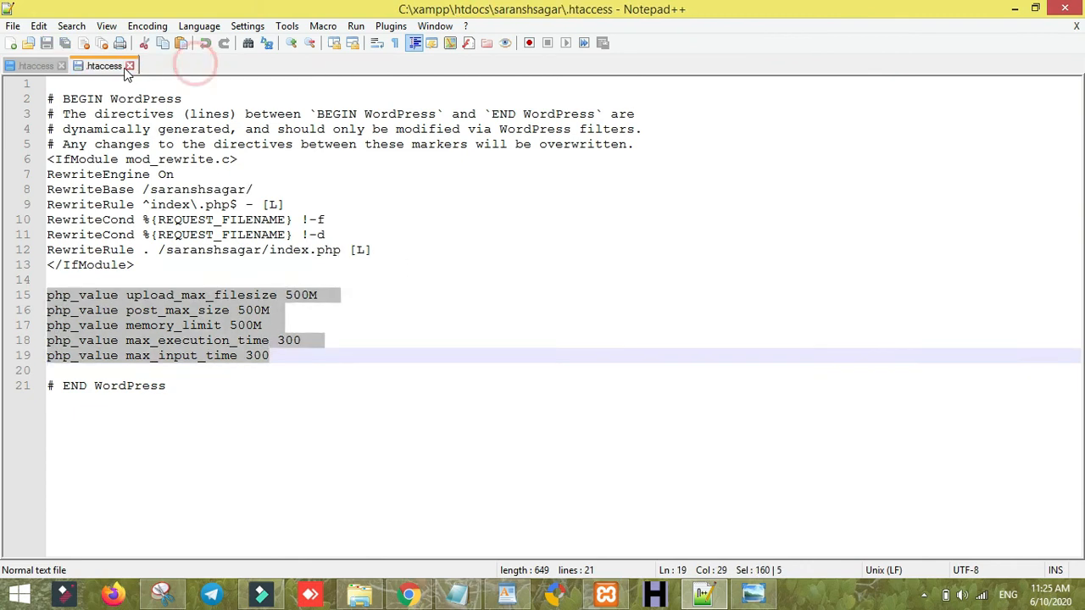
{"action": "left_click", "coordinate": [130, 66]}
{"action": "left_click", "coordinate": [62, 67]}
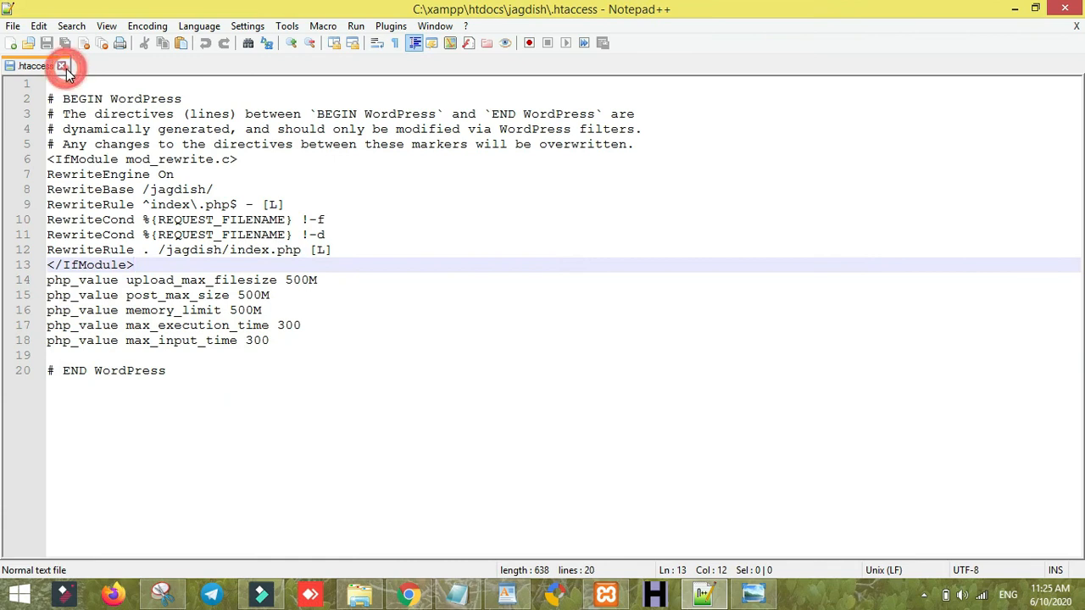
{"action": "left_click", "coordinate": [47, 66]}
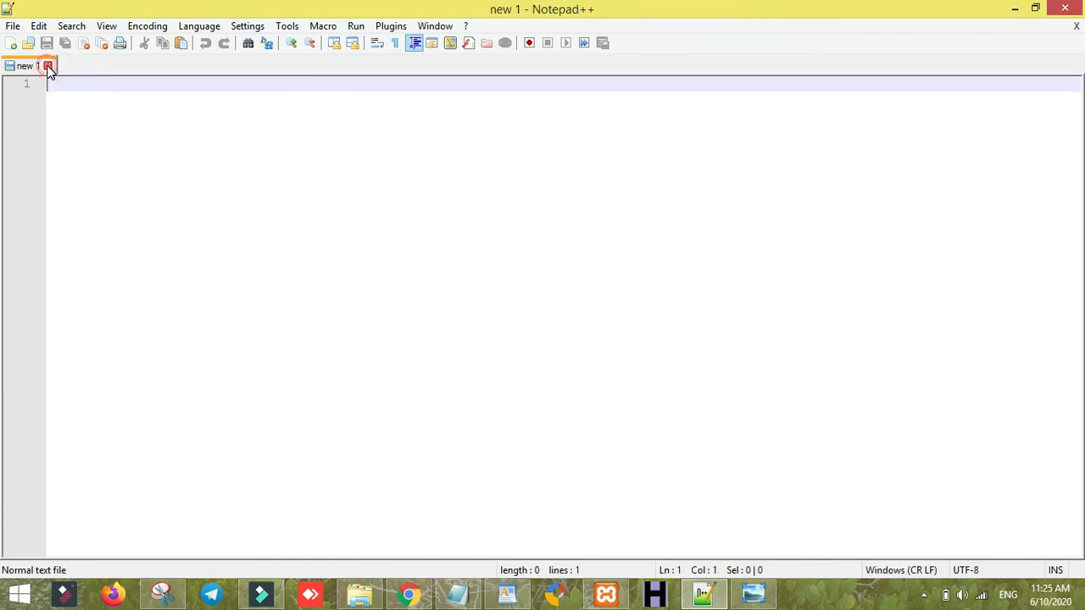
{"action": "left_click", "coordinate": [1064, 8]}
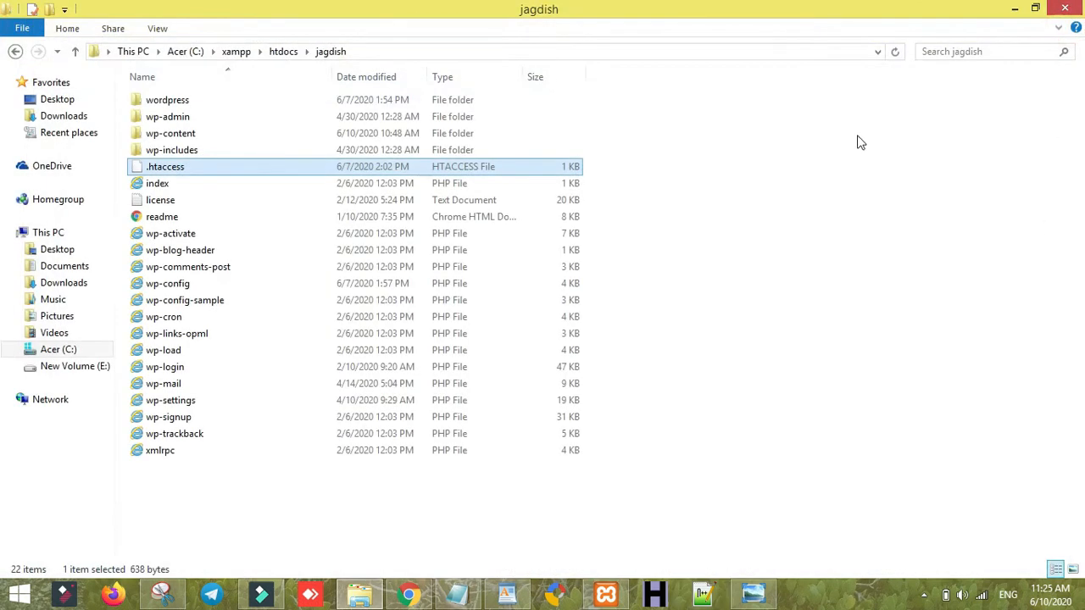
{"action": "left_click", "coordinate": [409, 595]}
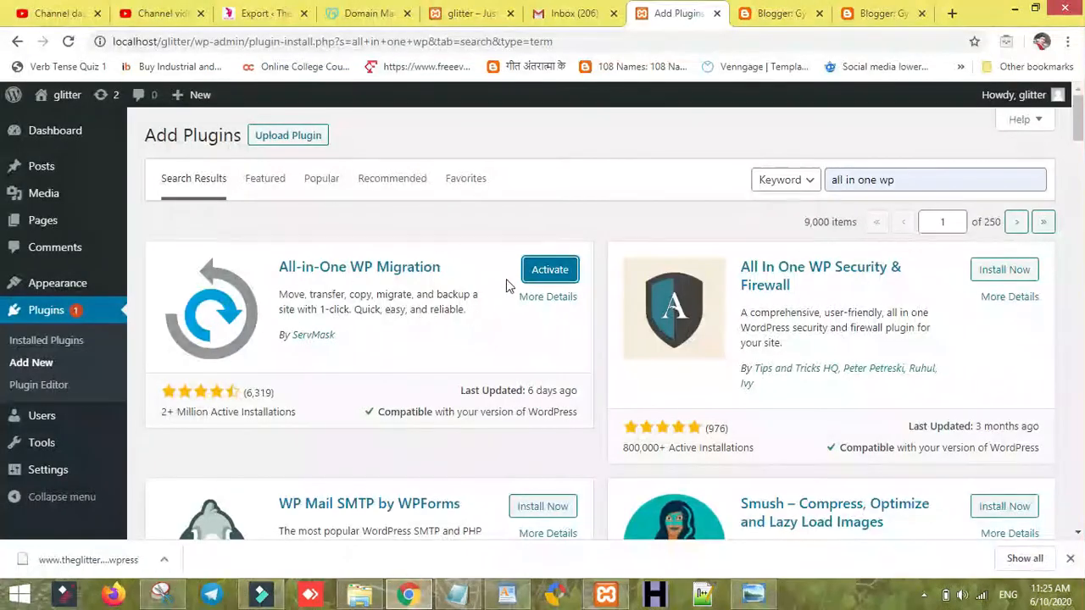
- Activate All-in-One WP Migration and open its Import Site page, which shows a 500 MB upload limit
{"action": "left_click", "coordinate": [550, 273]}
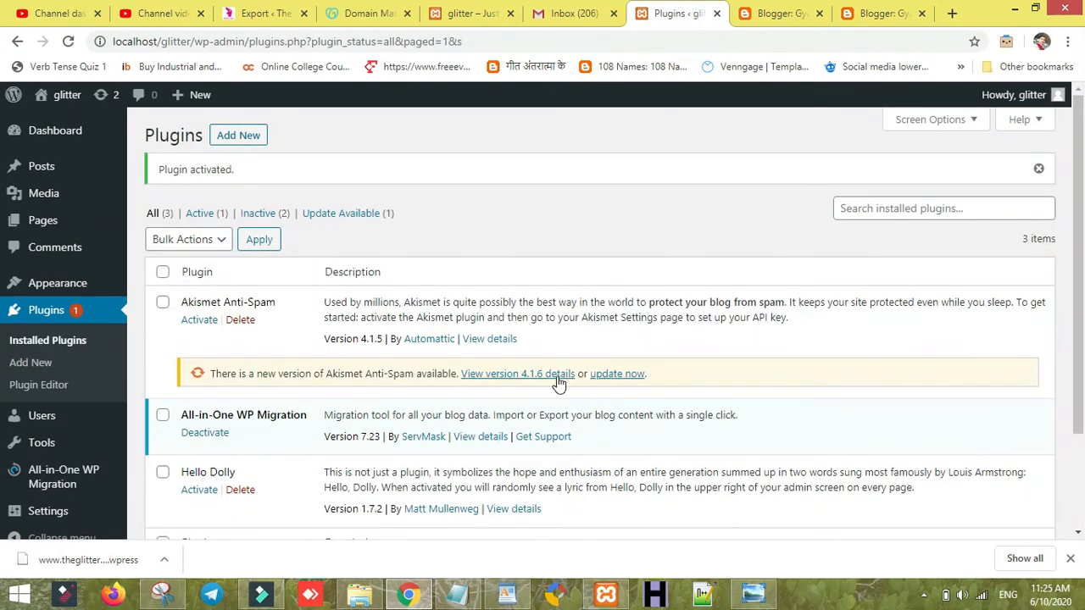
{"action": "scroll", "coordinate": [607, 385], "scroll_direction": "down", "scroll_amount": 2}
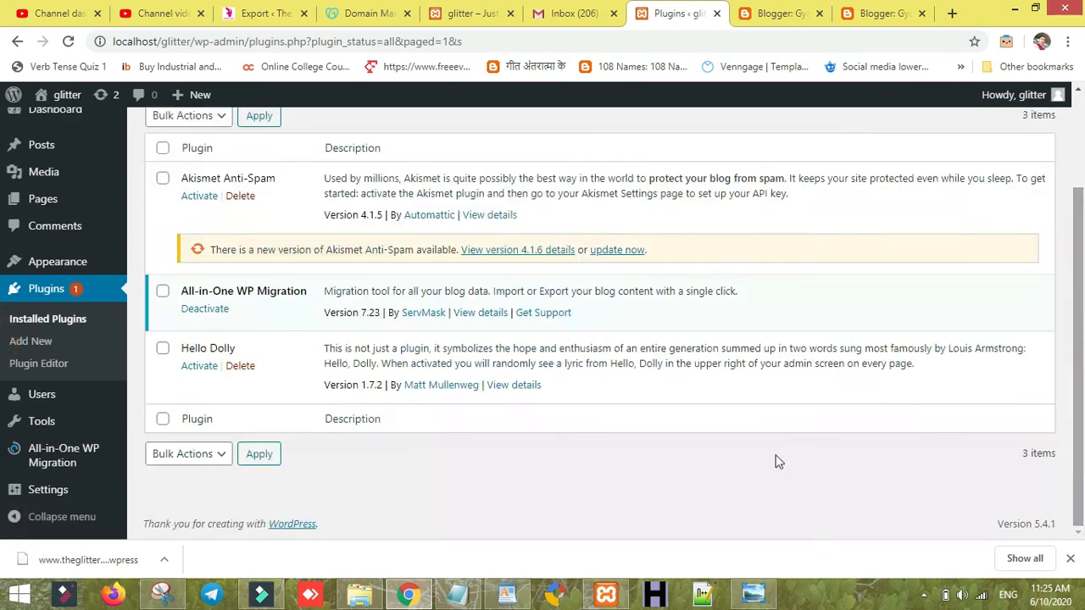
{"action": "mouse_move", "coordinate": [64, 463]}
{"action": "left_click", "coordinate": [156, 440]}
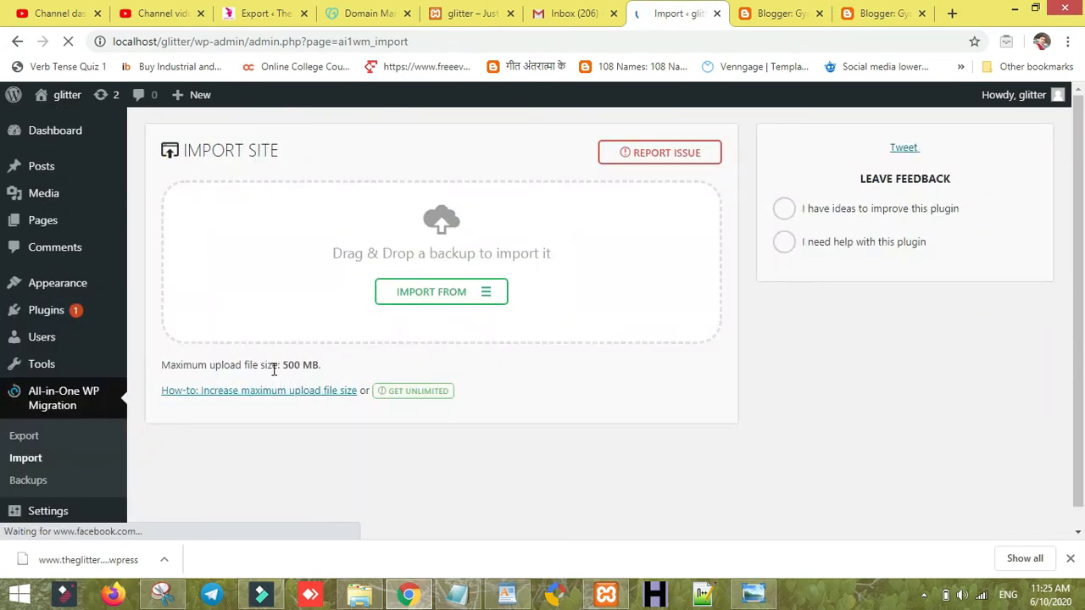
- Drop the downloaded Glitter Eyes backup into the import page and confirm overwriting the local site
{"action": "left_click_drag", "start_coordinate": [74, 559], "coordinate": [427, 288]}
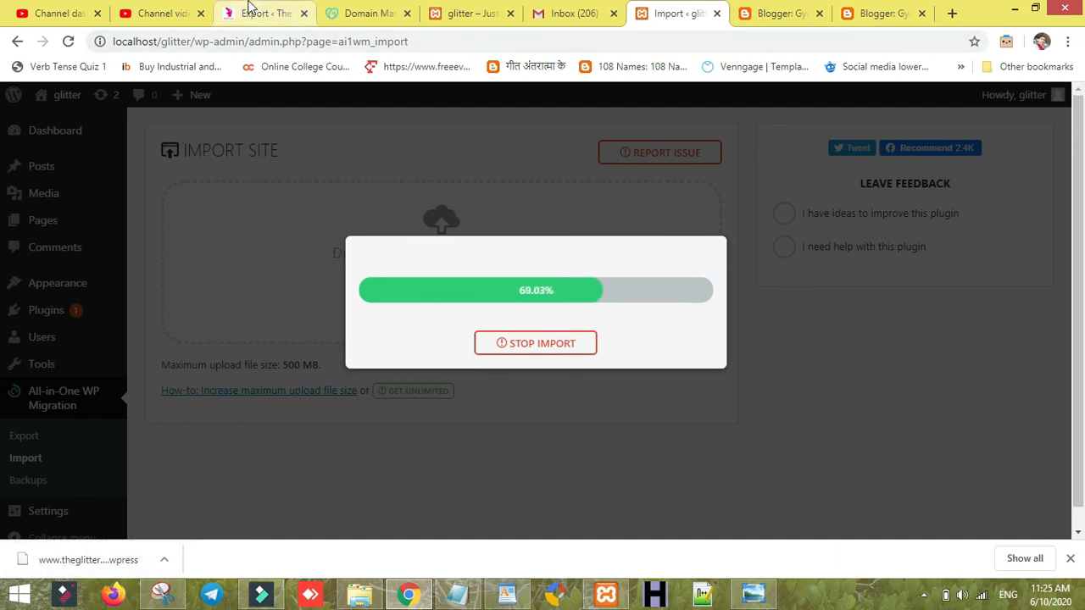
{"action": "left_click", "coordinate": [254, 13]}
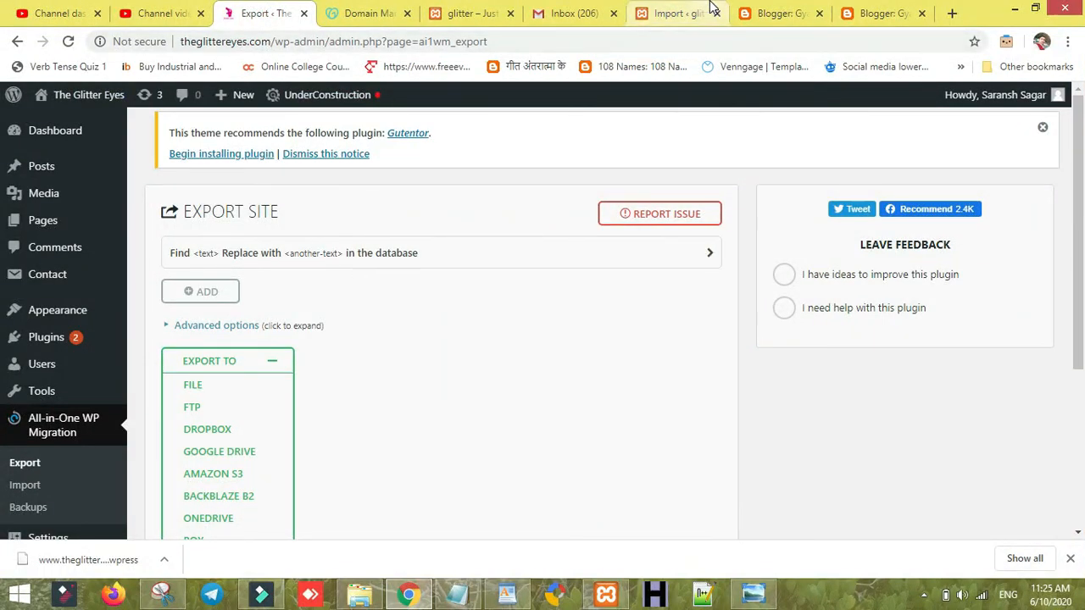
{"action": "left_click", "coordinate": [678, 13]}
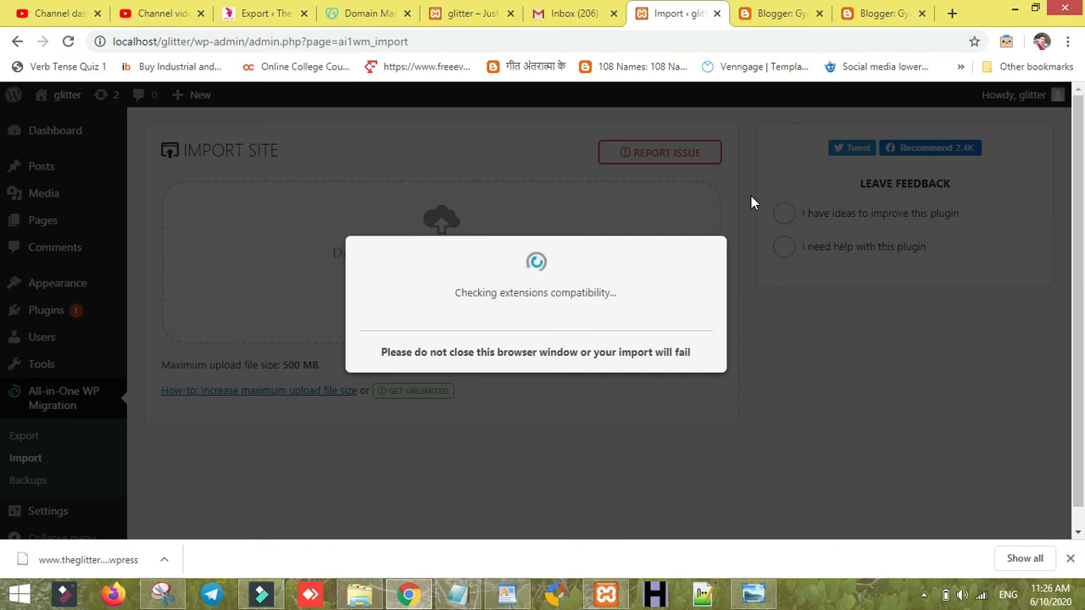
{"action": "left_click", "coordinate": [275, 13]}
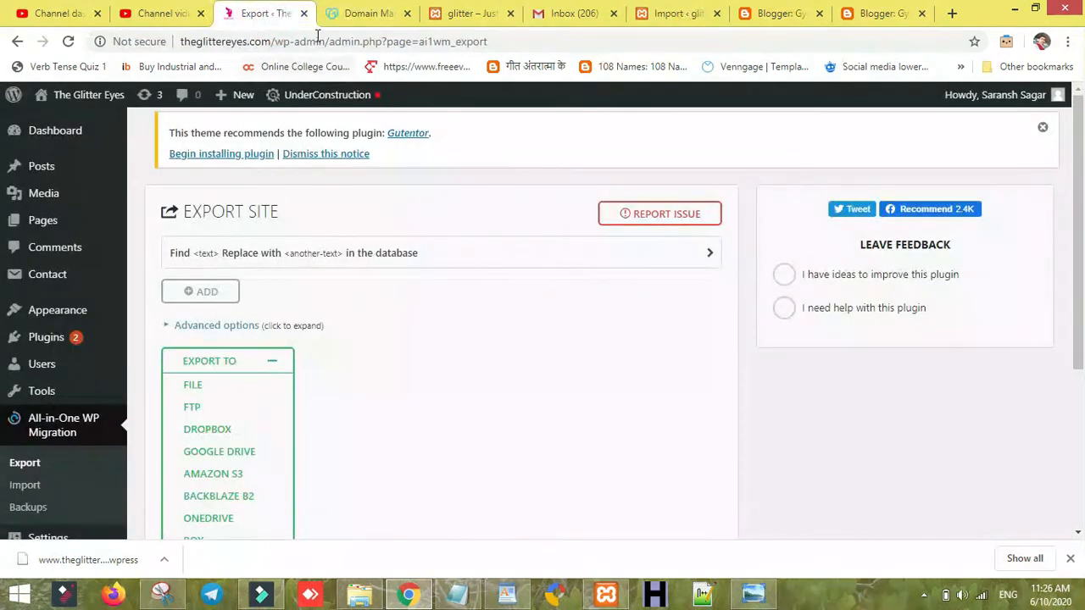
{"action": "left_click", "coordinate": [699, 13]}
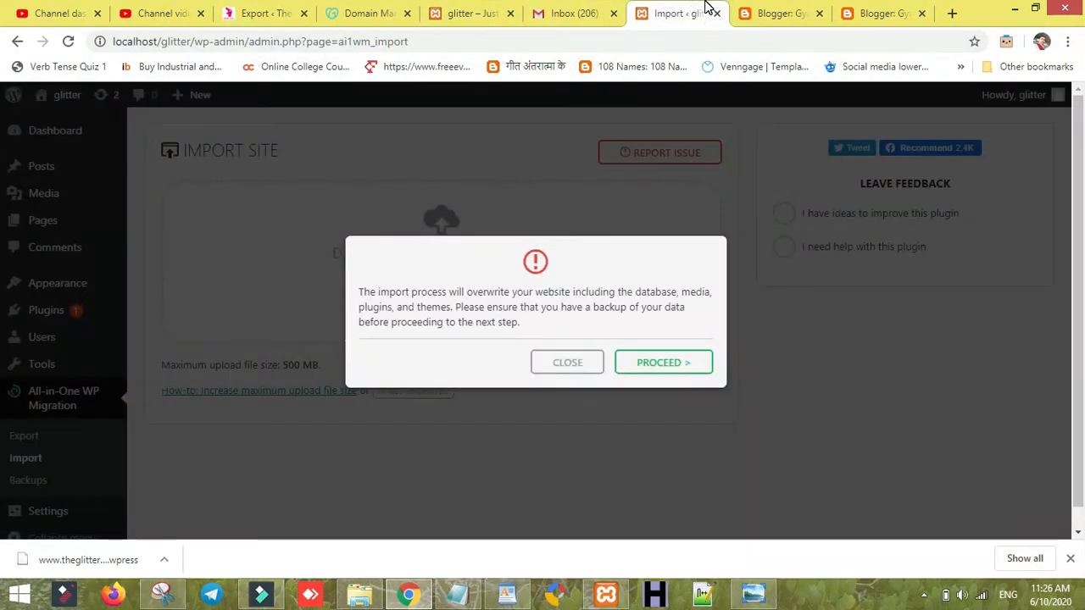
{"action": "left_click", "coordinate": [685, 366]}
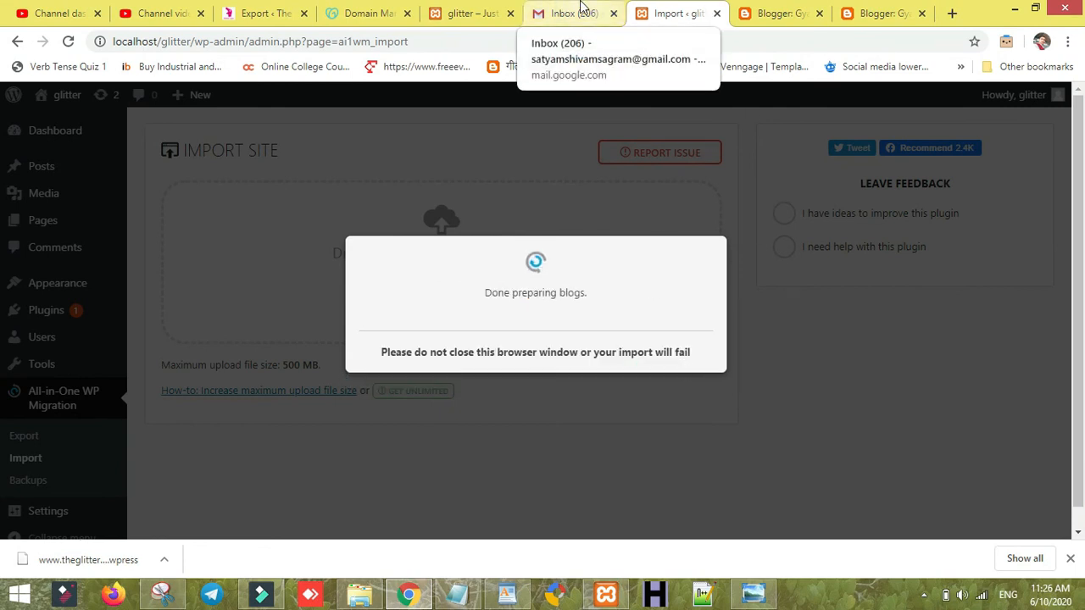
- Close the mail inbox tab, reload localhost/glitter, and check the 2623-file restore progress
{"action": "left_click", "coordinate": [610, 18]}
{"action": "left_click", "coordinate": [612, 17]}
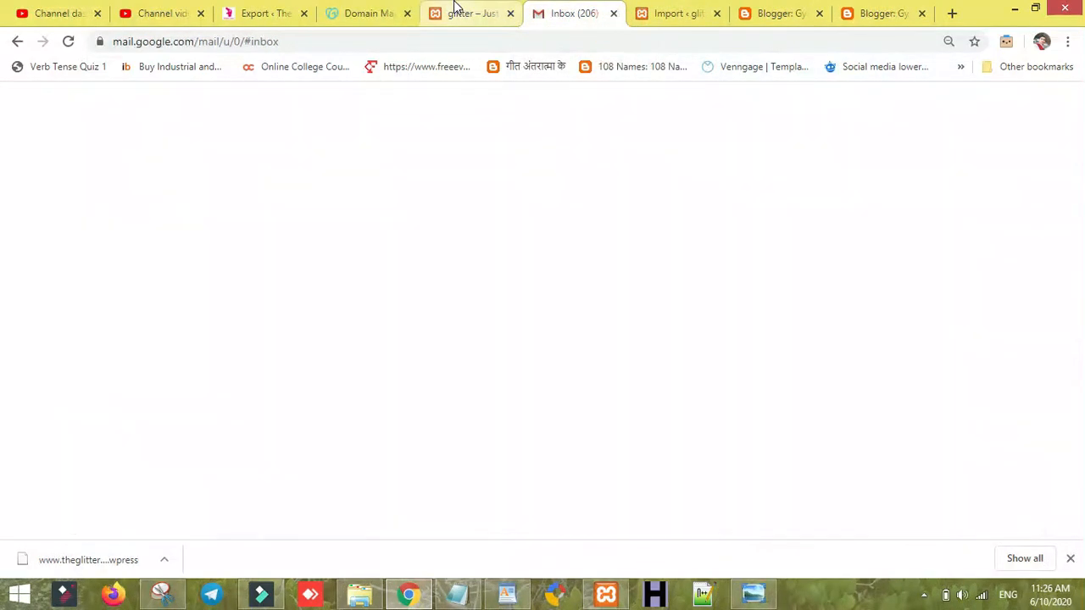
{"action": "left_click", "coordinate": [454, 34]}
{"action": "key", "text": "Return"}
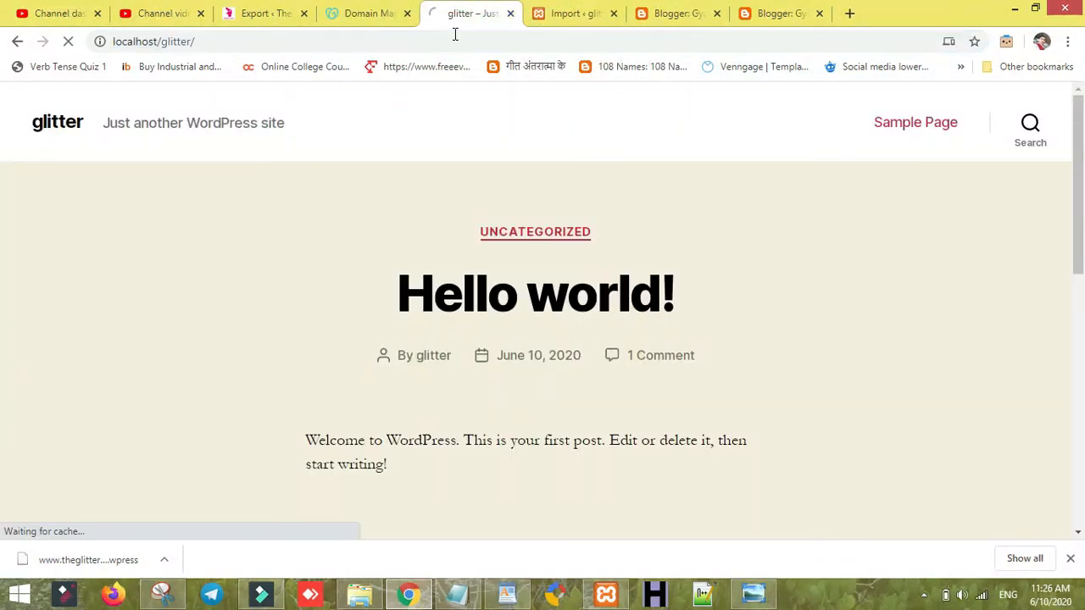
{"action": "left_click", "coordinate": [598, 12]}
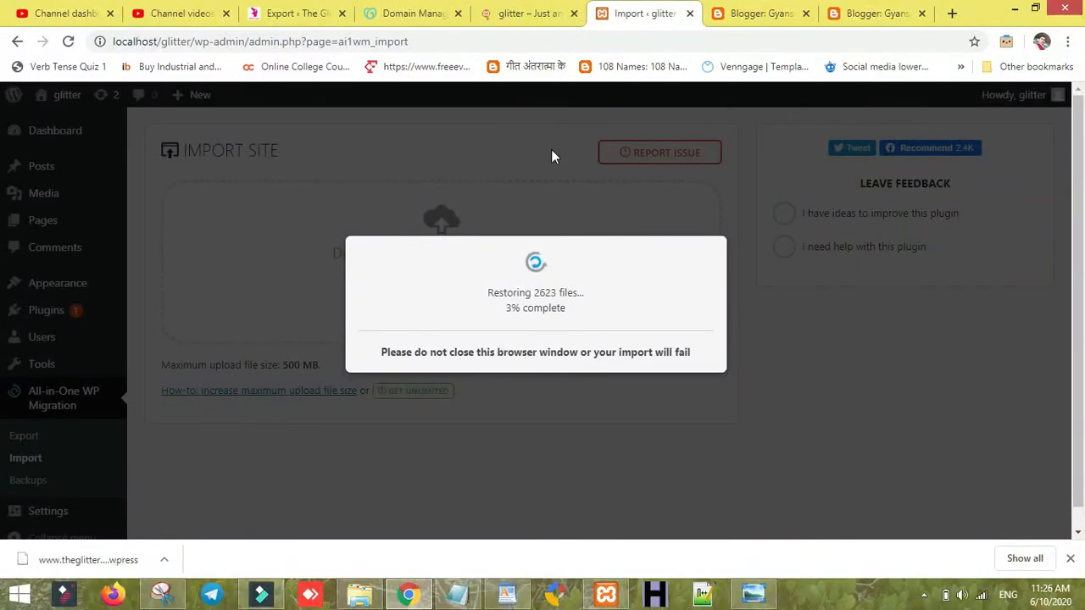
- Close both Blogger tabs
{"action": "left_click", "coordinate": [718, 15]}
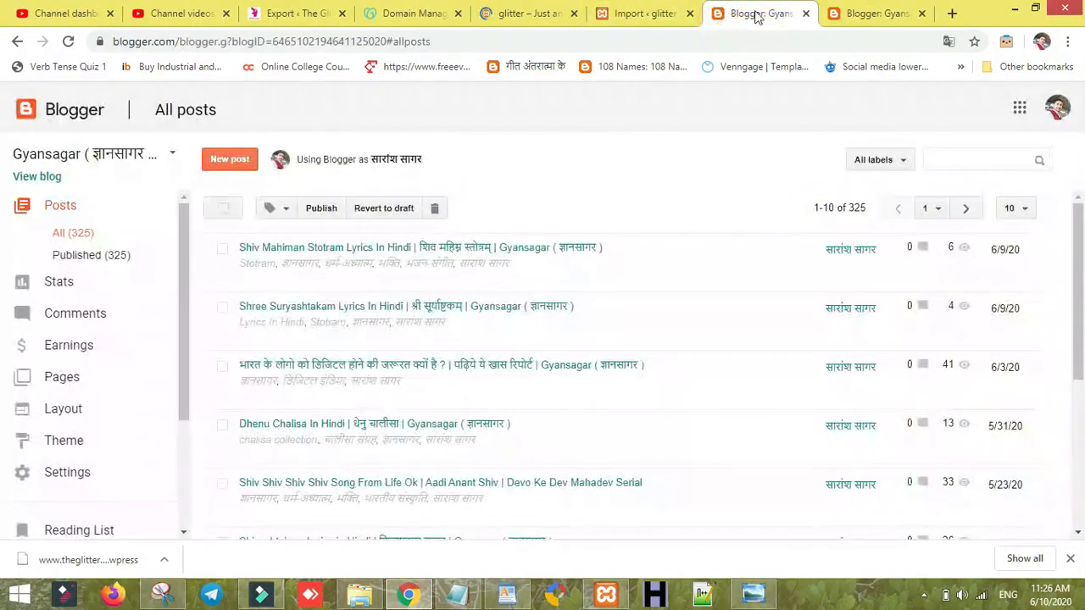
{"action": "left_click", "coordinate": [805, 14]}
{"action": "left_click", "coordinate": [805, 14]}
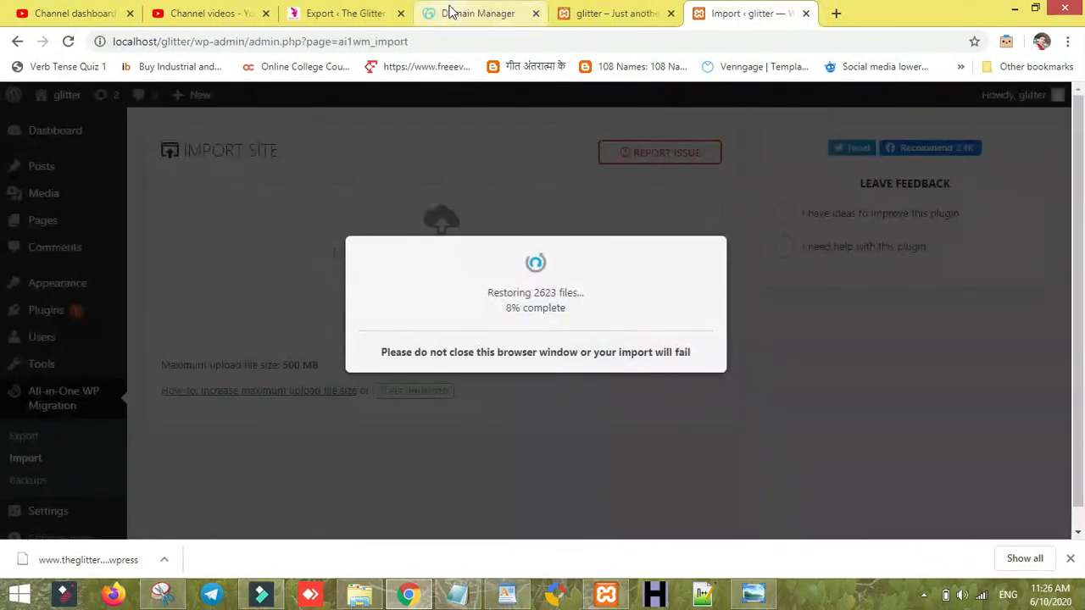
- Review the domain's DNS options in GoDaddy and scroll to its custom nameservers
{"action": "left_click", "coordinate": [431, 12]}
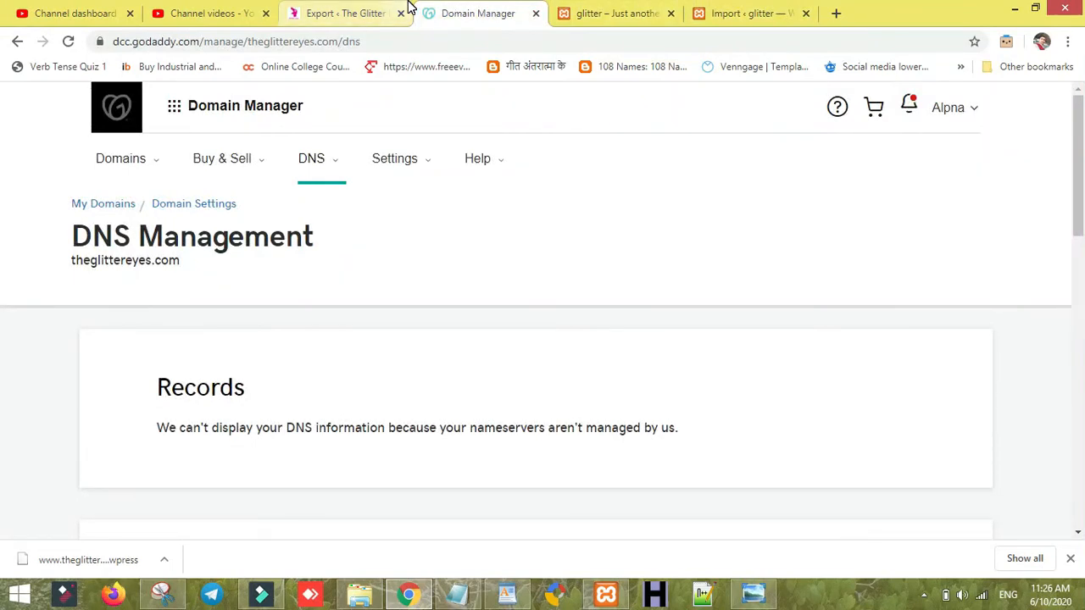
{"action": "left_click", "coordinate": [336, 167]}
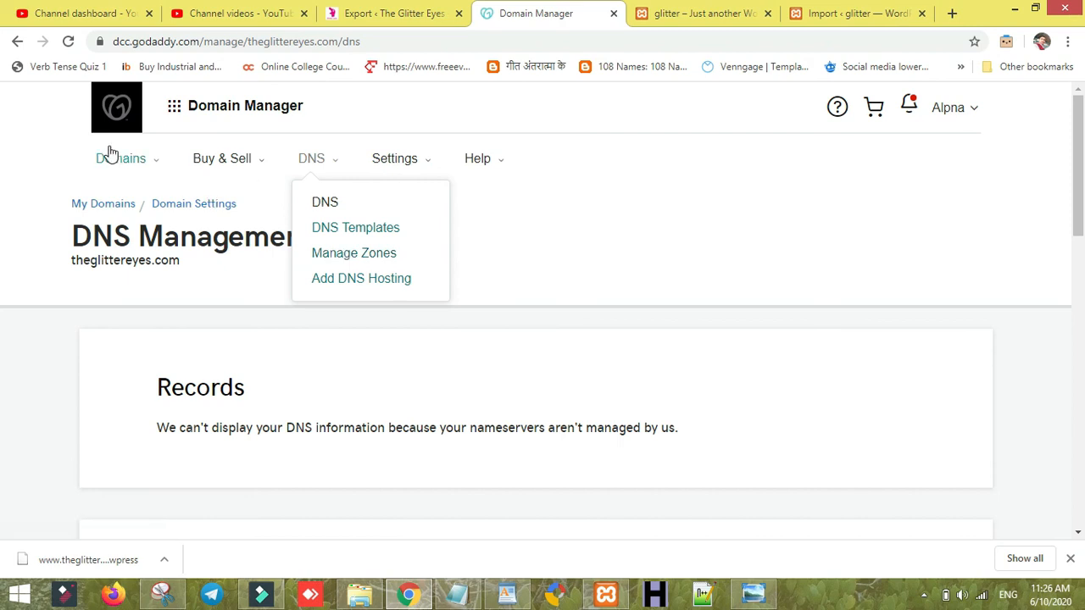
{"action": "left_click", "coordinate": [142, 164]}
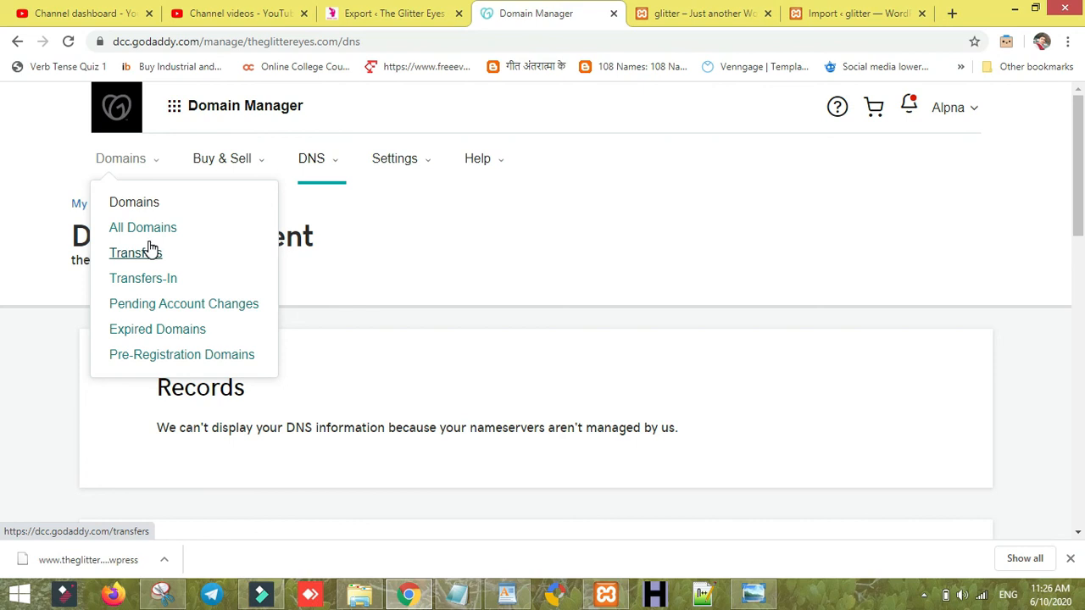
{"action": "left_click", "coordinate": [415, 288]}
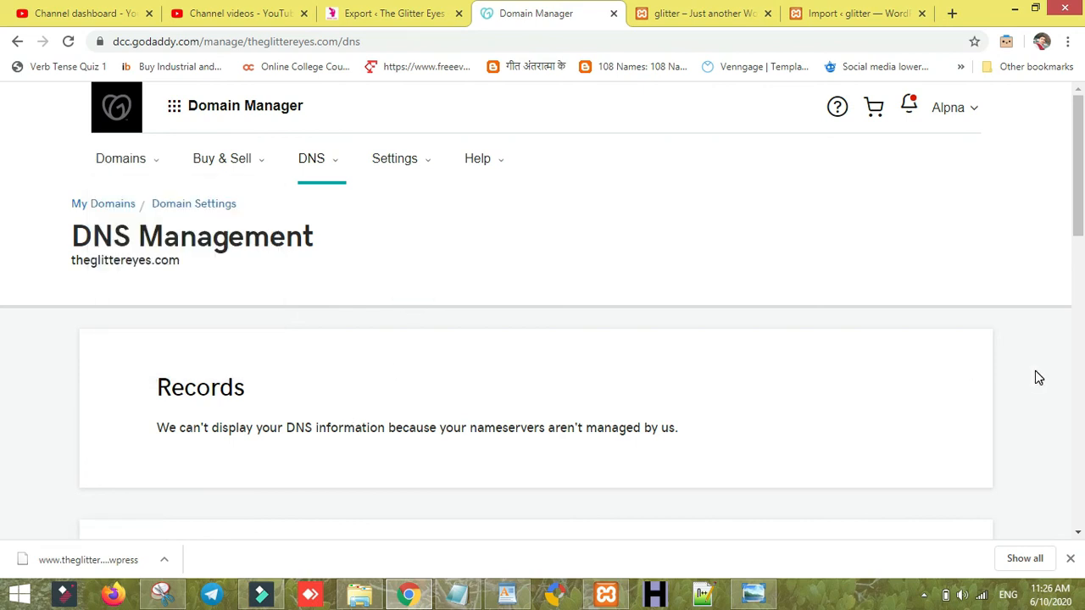
{"action": "left_click", "coordinate": [1078, 366]}
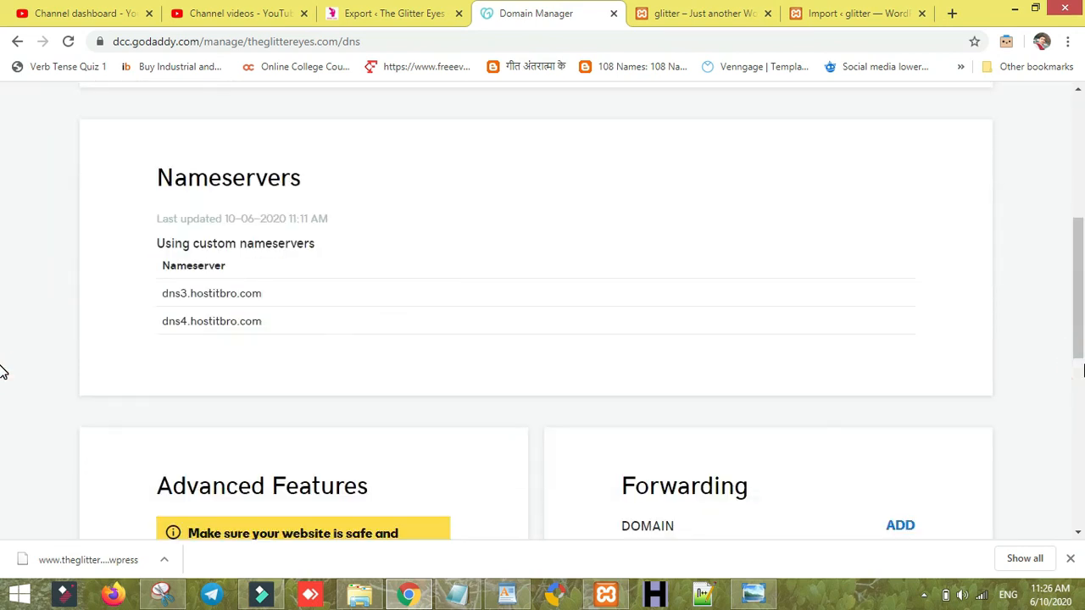
{"action": "left_click", "coordinate": [1080, 370]}
{"action": "left_click", "coordinate": [1080, 408]}
{"action": "left_click_drag", "start_coordinate": [1078, 403], "coordinate": [1079, 419]}
{"action": "mouse_move", "coordinate": [1079, 418]}
{"action": "left_mouse_down"}
{"action": "mouse_move", "coordinate": [1077, 392]}
{"action": "mouse_move", "coordinate": [1080, 417]}
{"action": "left_mouse_up"}
- Check the glitter import progress, then switch to the DEVO KE DEV video details in YouTube Studio
{"action": "left_click", "coordinate": [690, 10]}
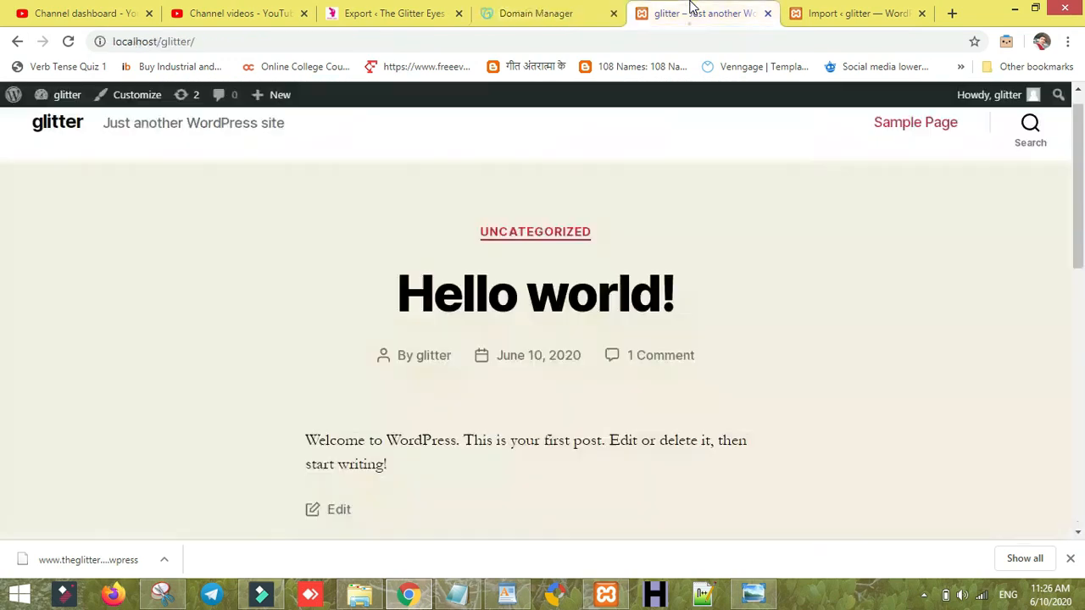
{"action": "left_click", "coordinate": [835, 10]}
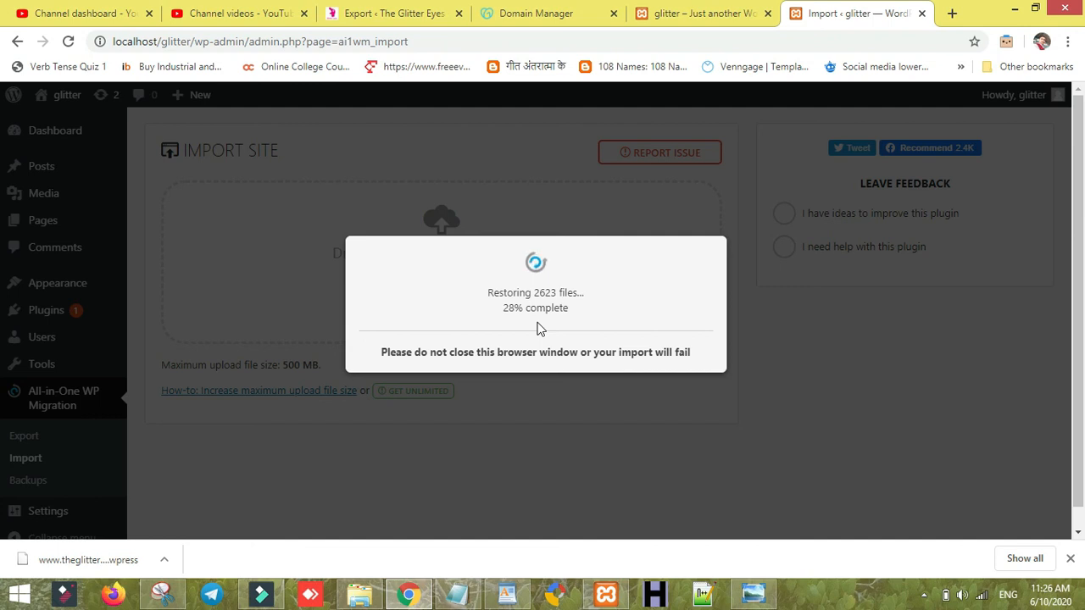
{"action": "left_click", "coordinate": [242, 12]}
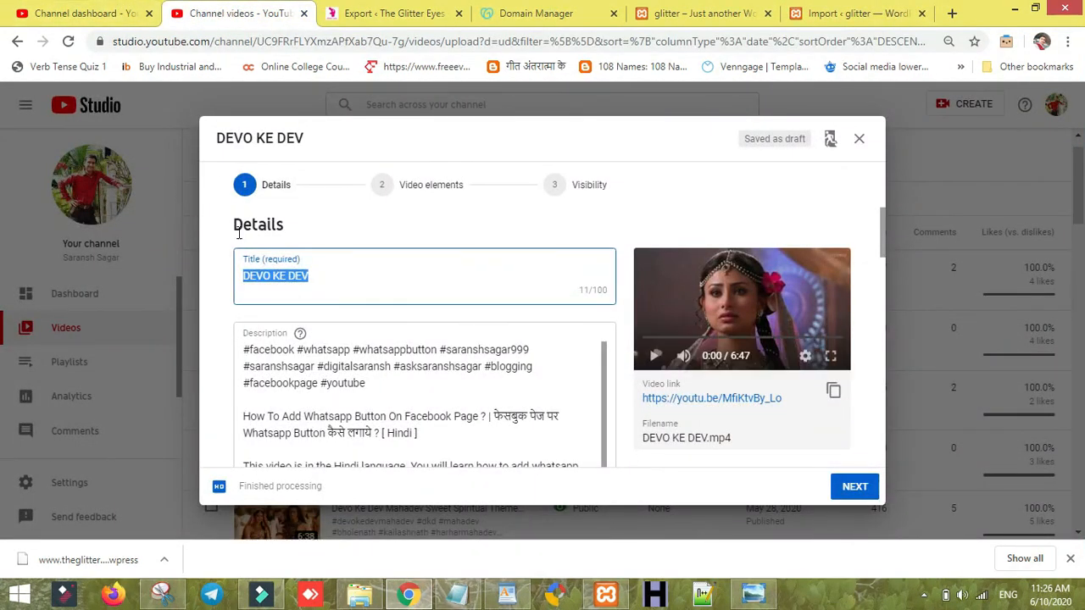
- Open the channel's Videos list in YouTube Studio, then return to the finished WordPress import
{"action": "left_click", "coordinate": [93, 12]}
{"action": "left_click", "coordinate": [91, 327]}
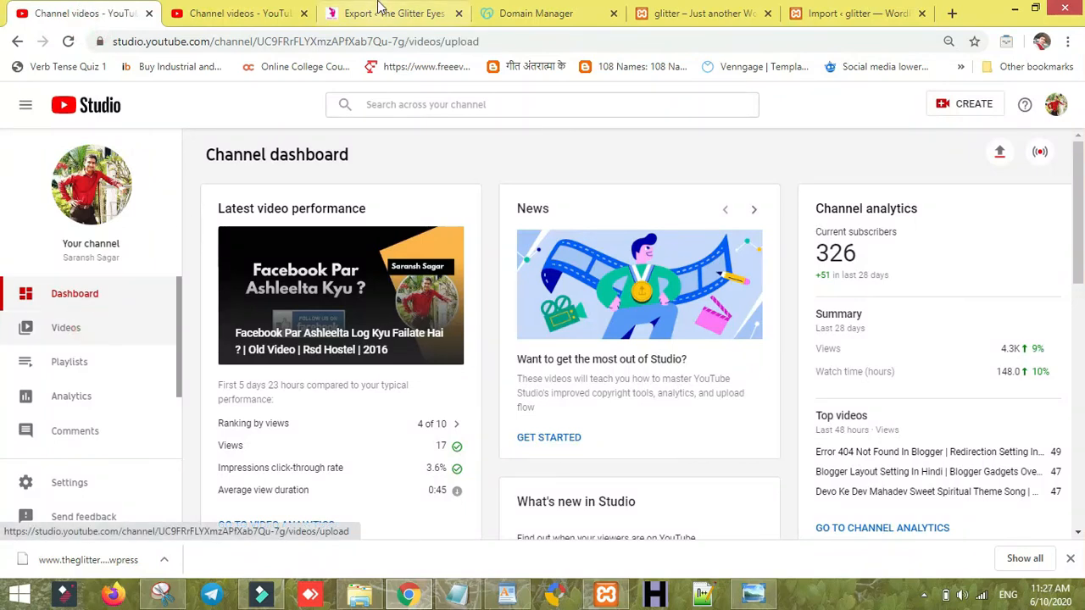
{"action": "left_click", "coordinate": [868, 10]}
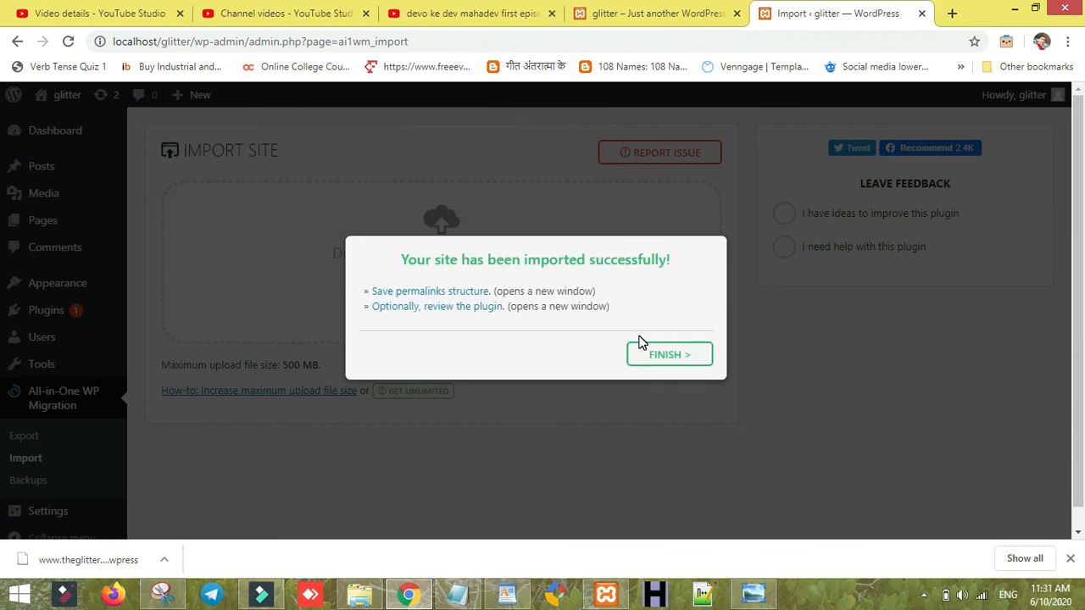
- Finish the import, reload the glitter site and Import tabs, and scroll the Glitter Eyes homepage
{"action": "left_click", "coordinate": [683, 356]}
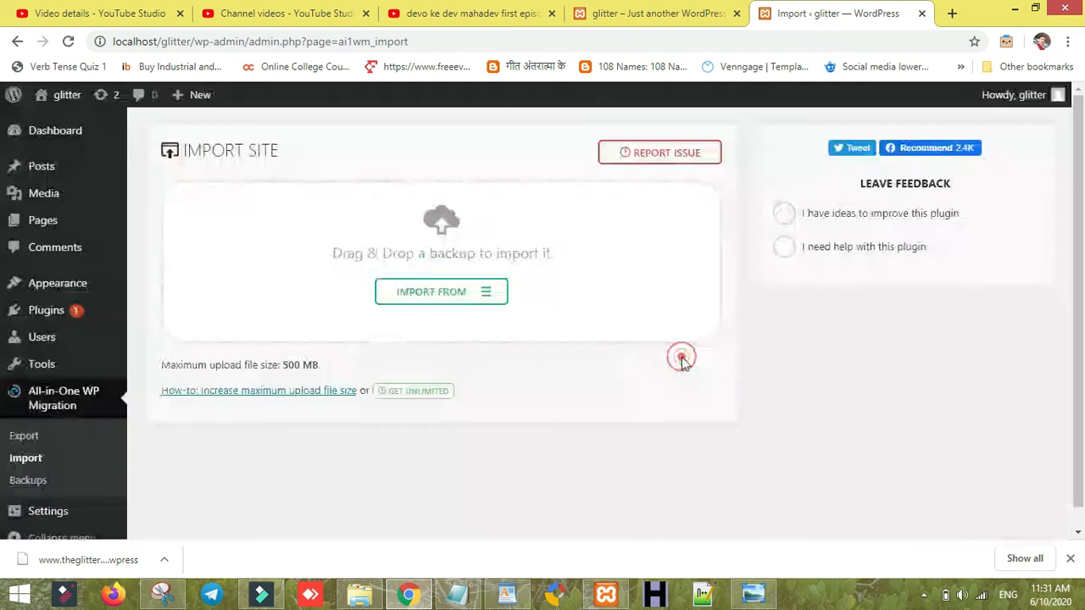
{"action": "left_click", "coordinate": [625, 13]}
{"action": "key", "text": "F5"}
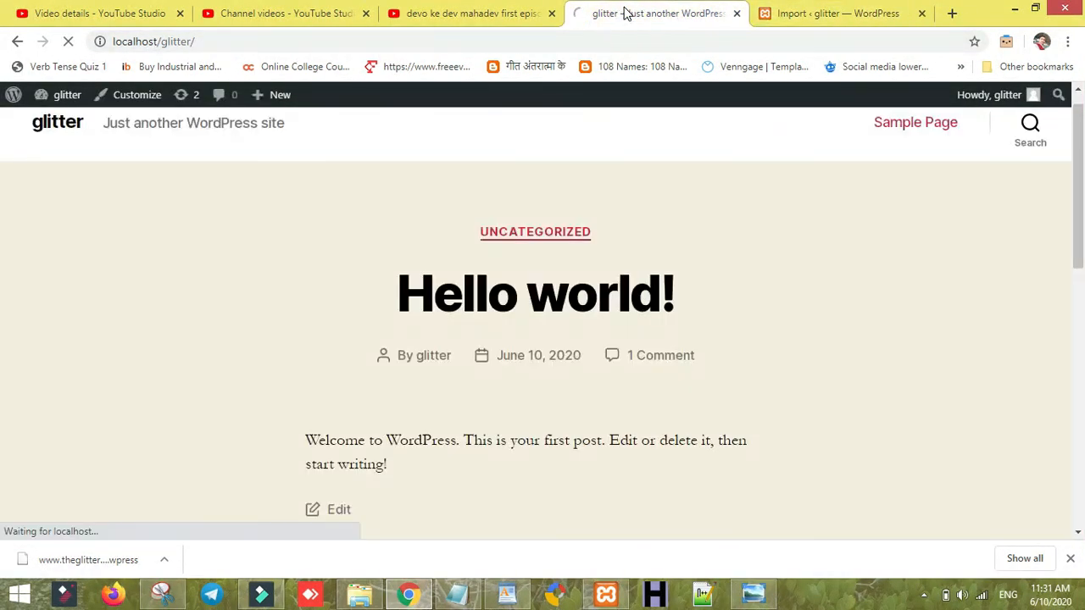
{"action": "left_click", "coordinate": [836, 12]}
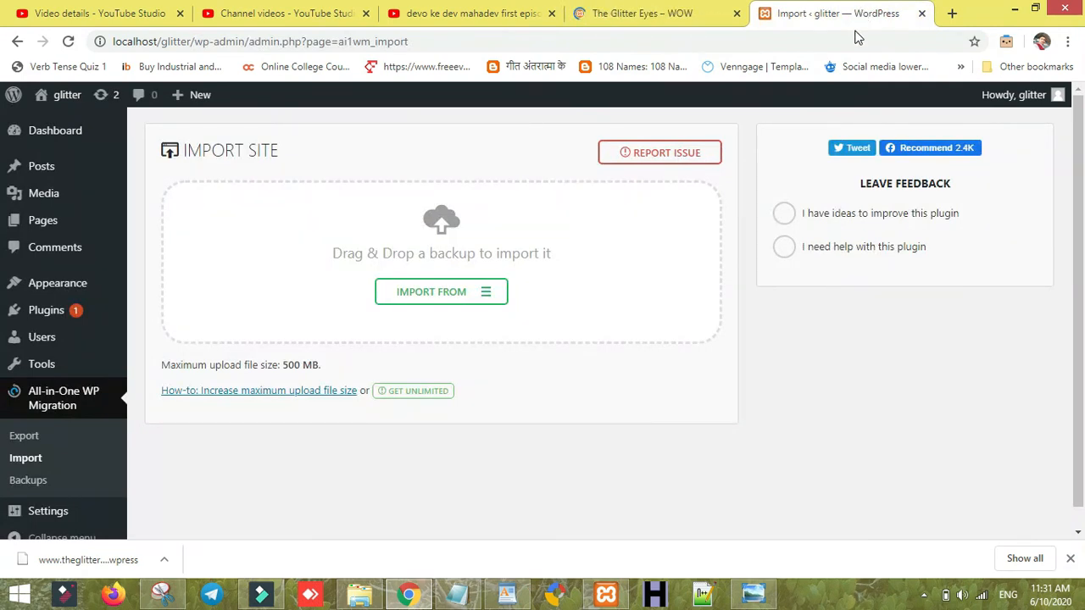
{"action": "key", "text": "F5"}
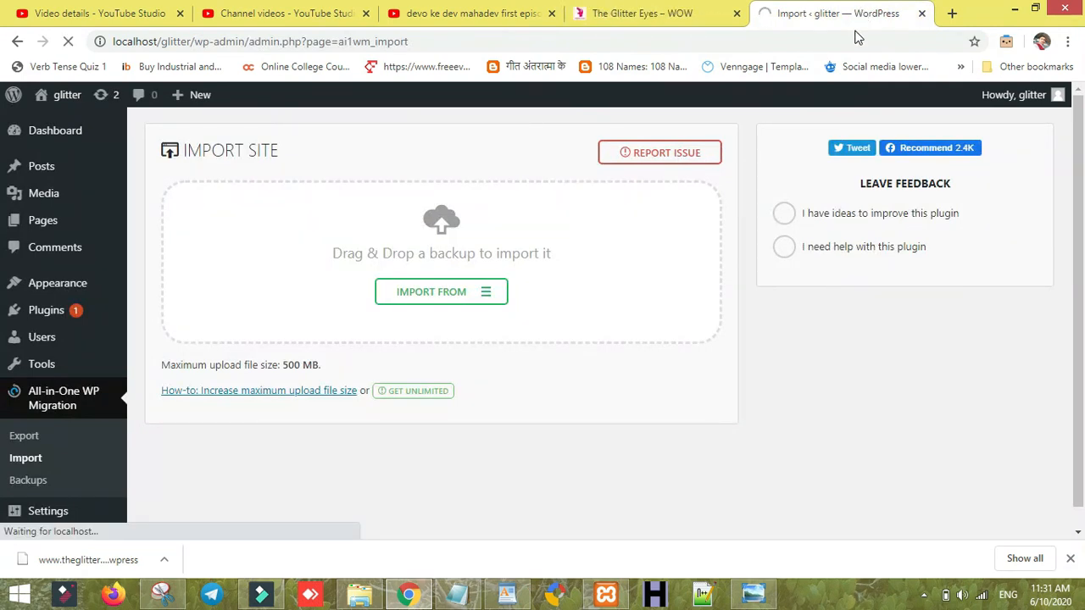
{"action": "left_click", "coordinate": [646, 12]}
{"action": "left_click_drag", "start_coordinate": [1083, 192], "coordinate": [1083, 145]}
- Attempt the admin login using a saved Chrome account's credentials
{"action": "left_click", "coordinate": [887, 19]}
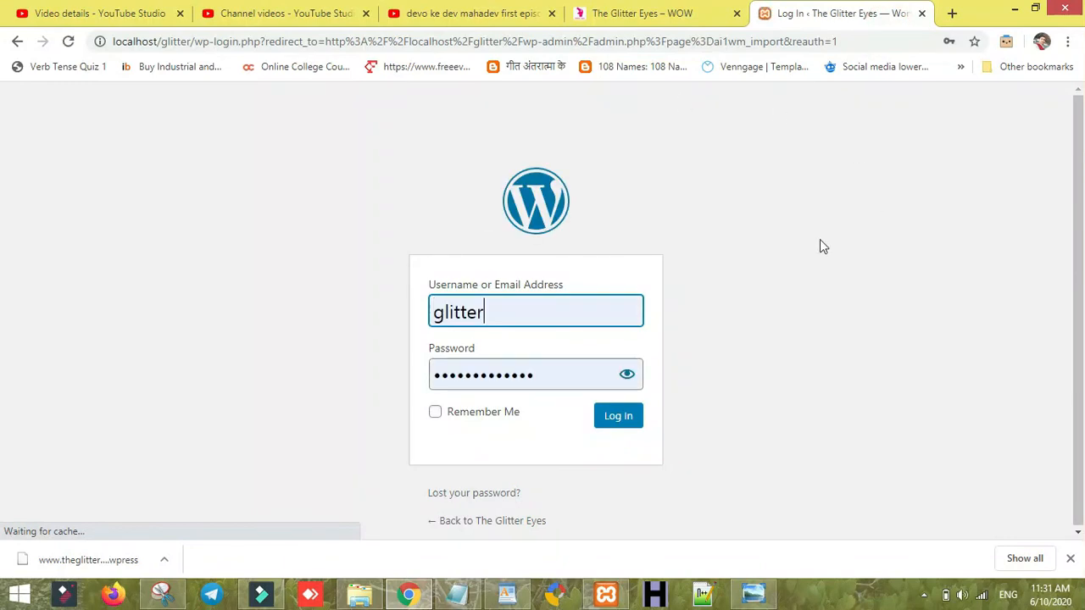
{"action": "left_click", "coordinate": [494, 332]}
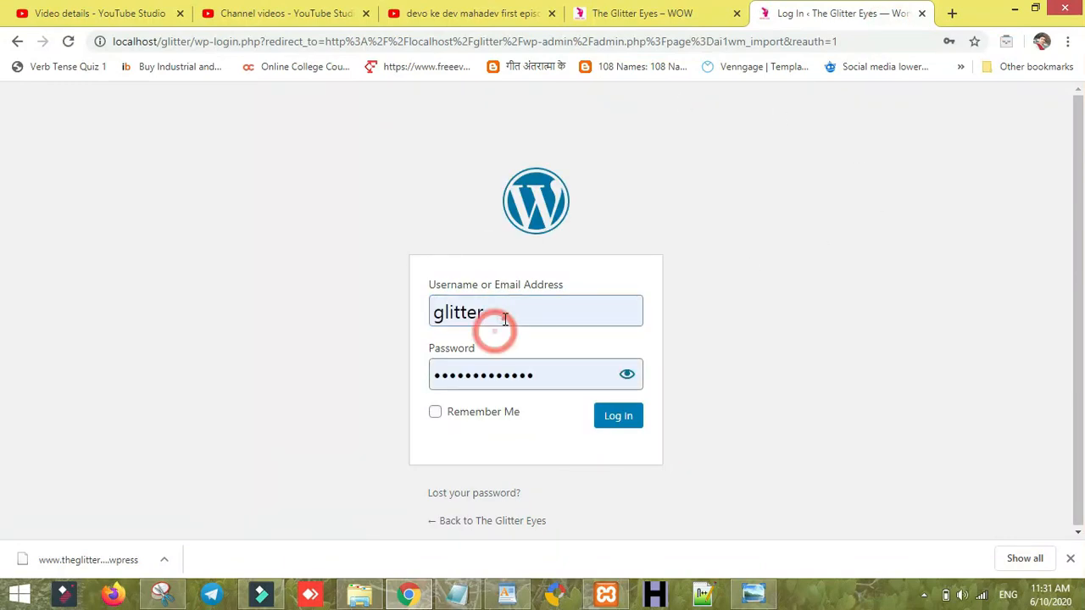
{"action": "left_click", "coordinate": [504, 318]}
{"action": "left_click", "coordinate": [495, 399]}
{"action": "left_click", "coordinate": [600, 414]}
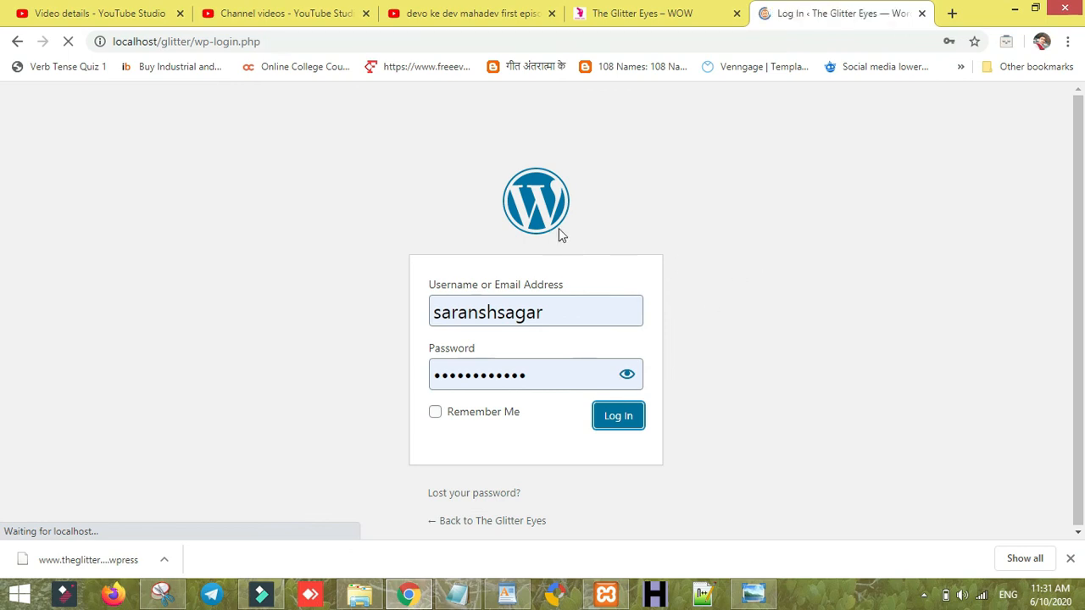
- After the incorrect-password error, dismiss the saved-login suggestions and return to the Glitter Eyes homepage
{"action": "left_click", "coordinate": [531, 368]}
{"action": "left_click", "coordinate": [529, 363]}
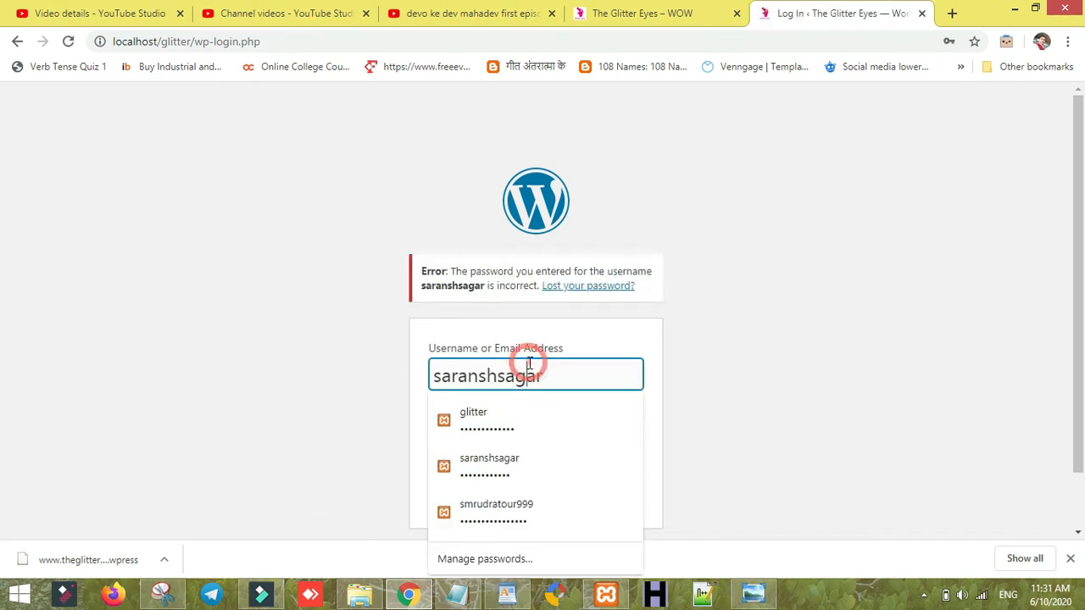
{"action": "left_click", "coordinate": [757, 330]}
{"action": "left_click", "coordinate": [644, 15]}
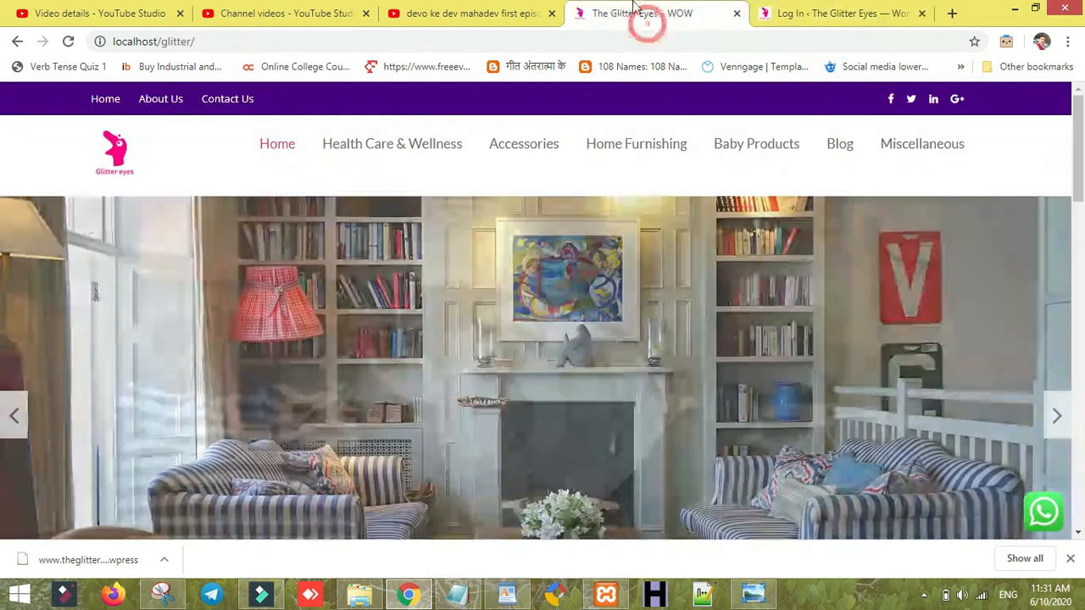